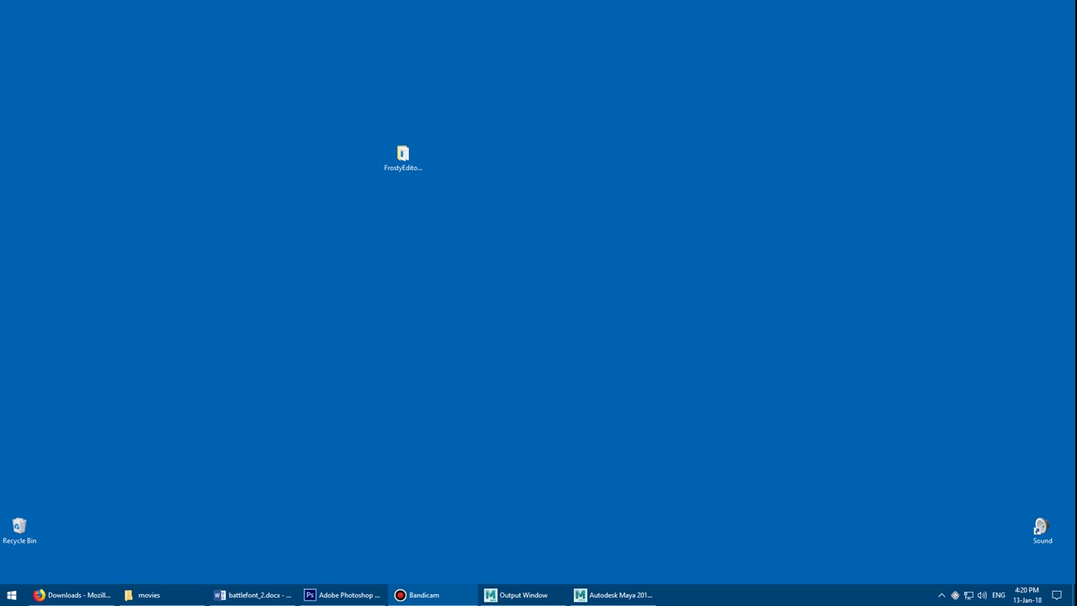
# - Switch to Firefox, review the Frosty Editor and NormalCompleter downloads, and bring up the Intel Texture Works Plugin page
pyautogui.click(84, 593)
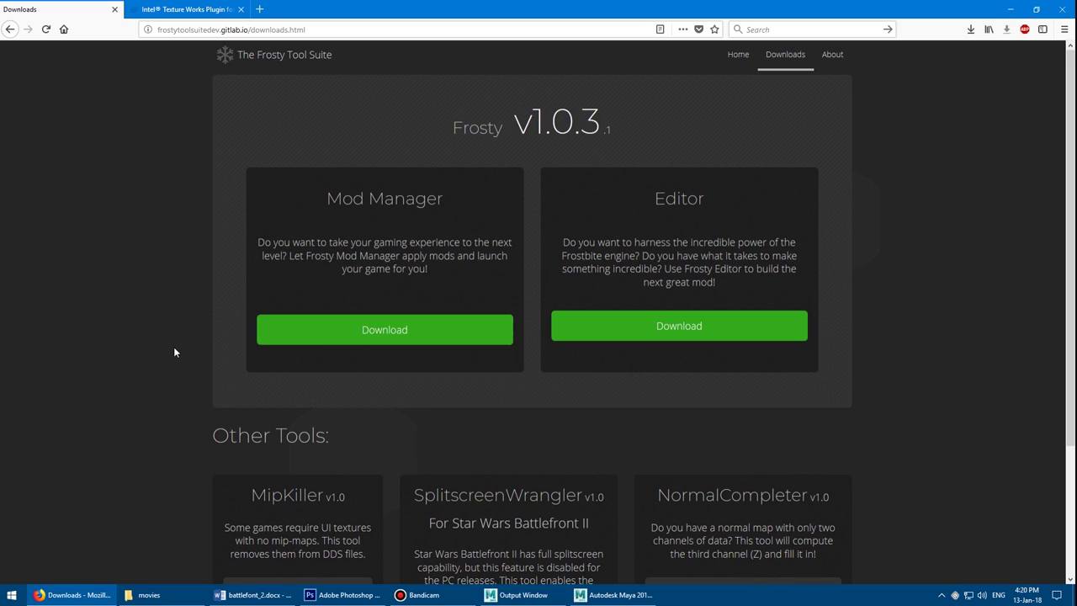
pyautogui.click(647, 315)
pyautogui.scroll(-3, 793, 341)
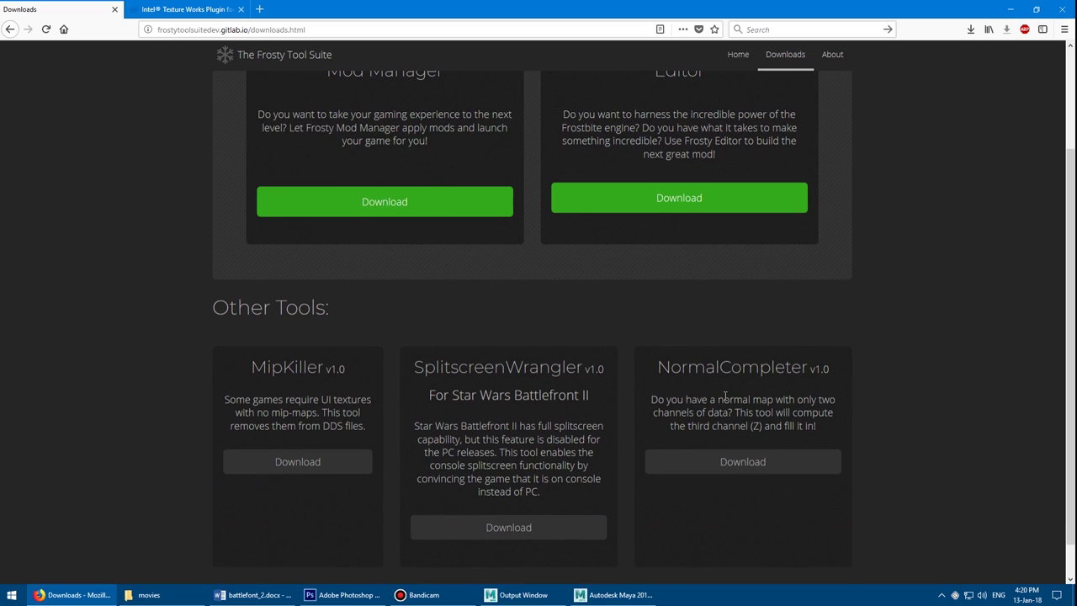
pyautogui.scroll(3, 724, 396)
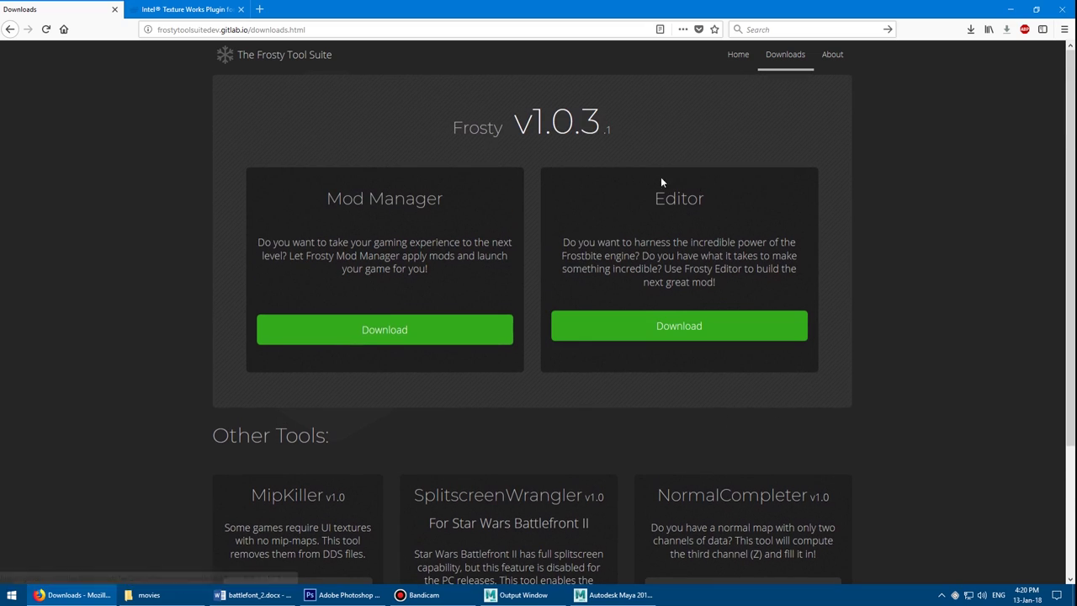
pyautogui.click(311, 29)
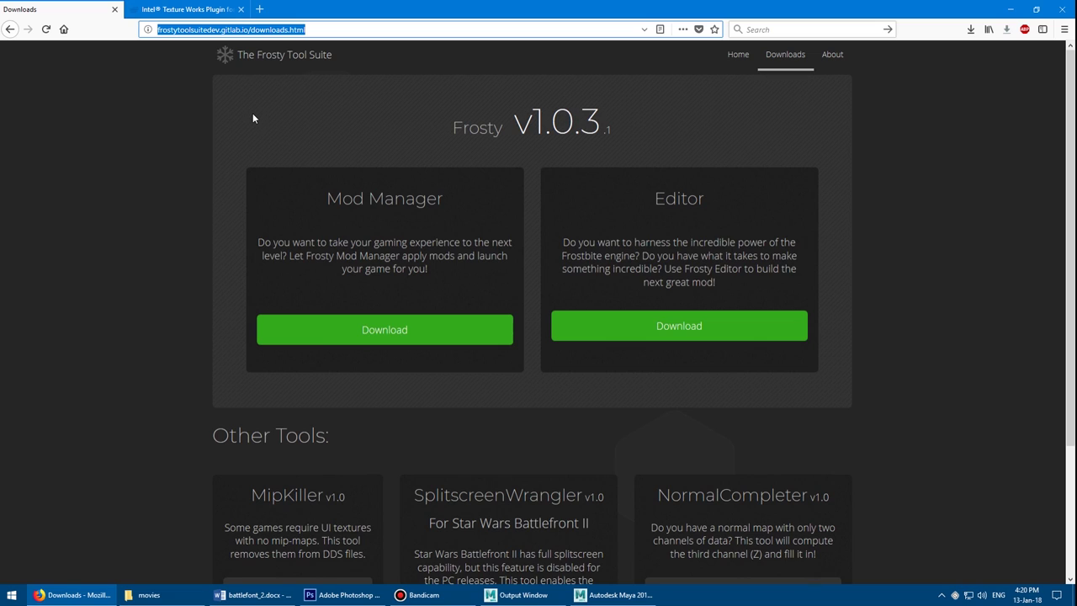
pyautogui.click(192, 11)
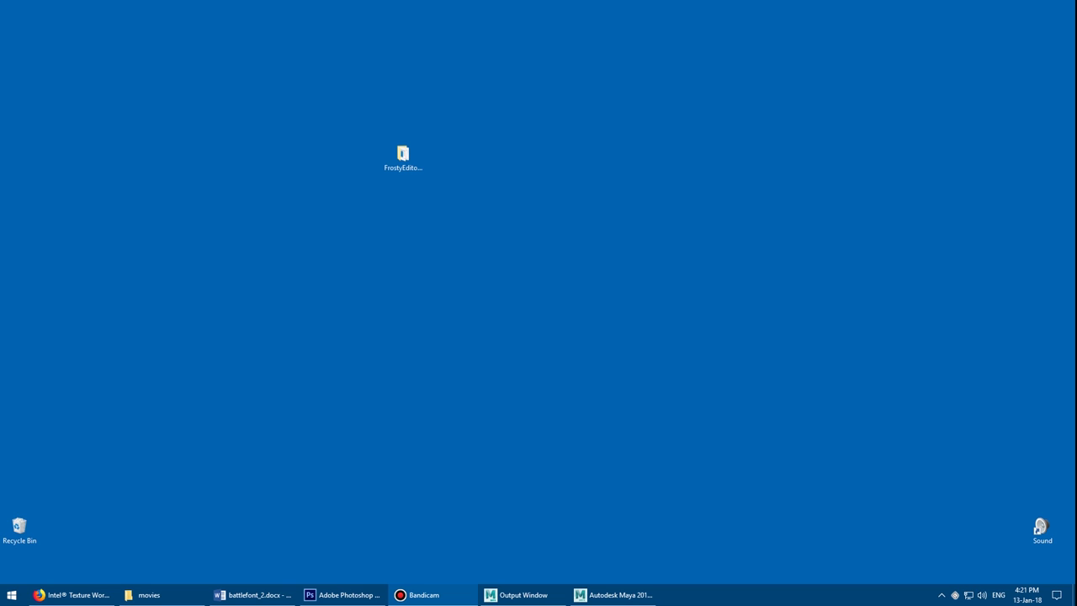
# - Open the FrostyEditor_v1.0.3.1 folder from the desktop and select NormalCompleter.exe in it
pyautogui.click(406, 161)
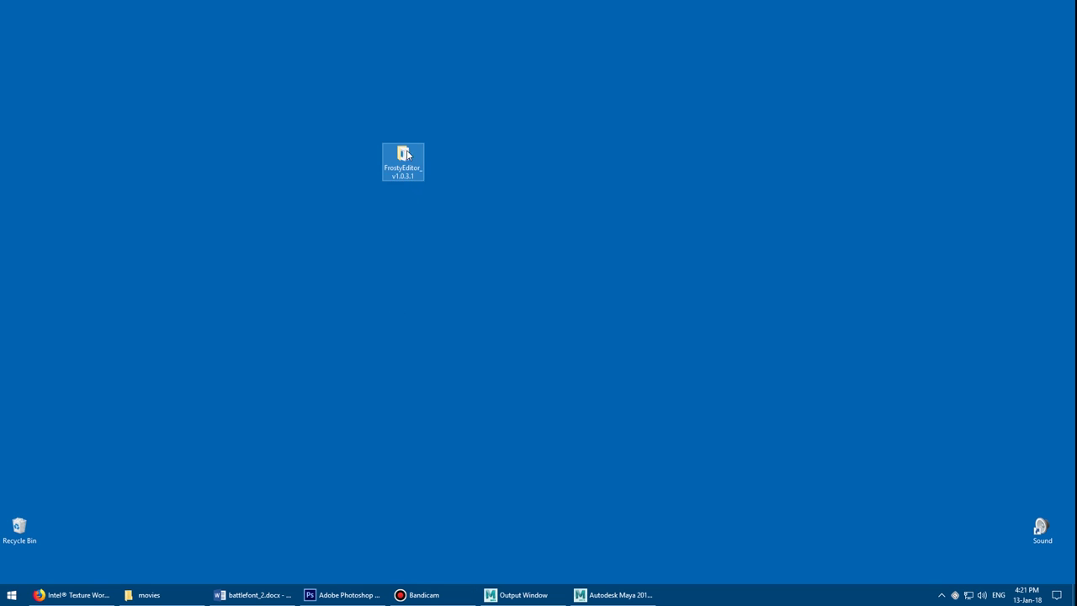
pyautogui.doubleClick(403, 155)
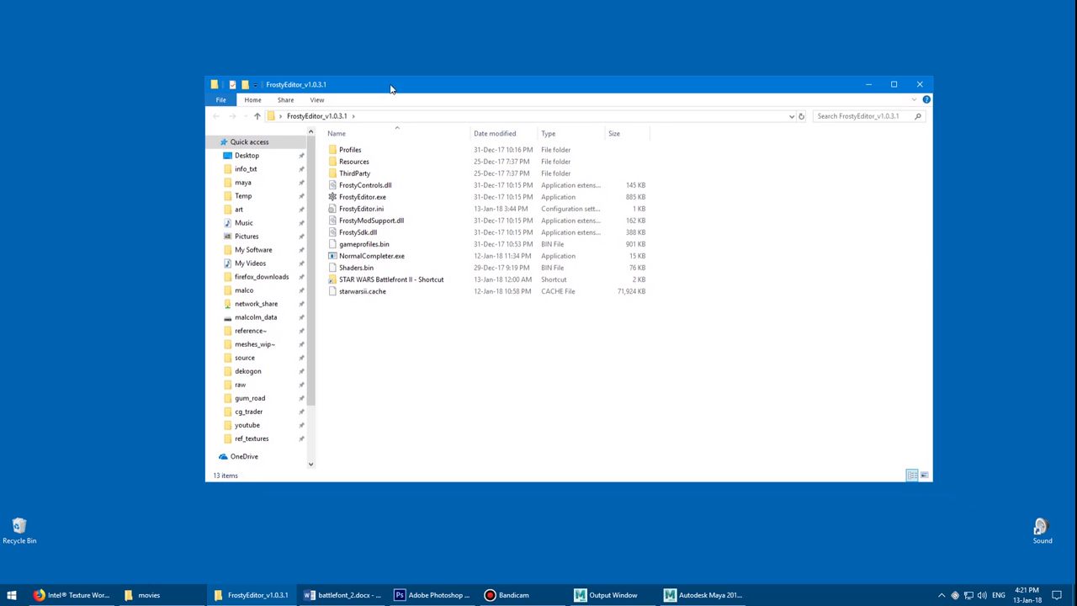
pyautogui.moveTo(404, 75); pyautogui.dragTo(311, 51)
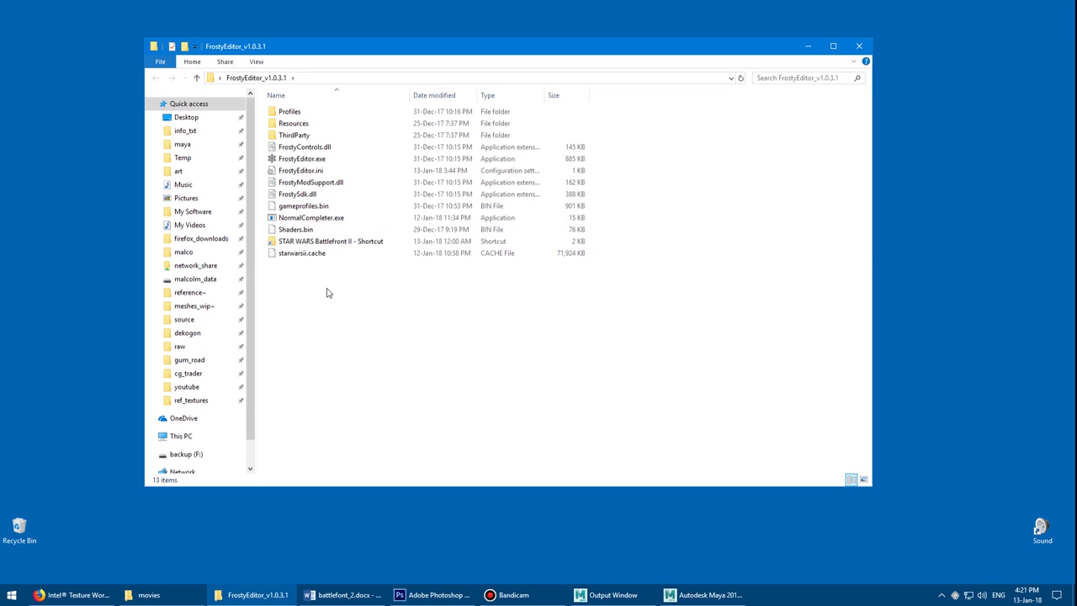
pyautogui.click(321, 220)
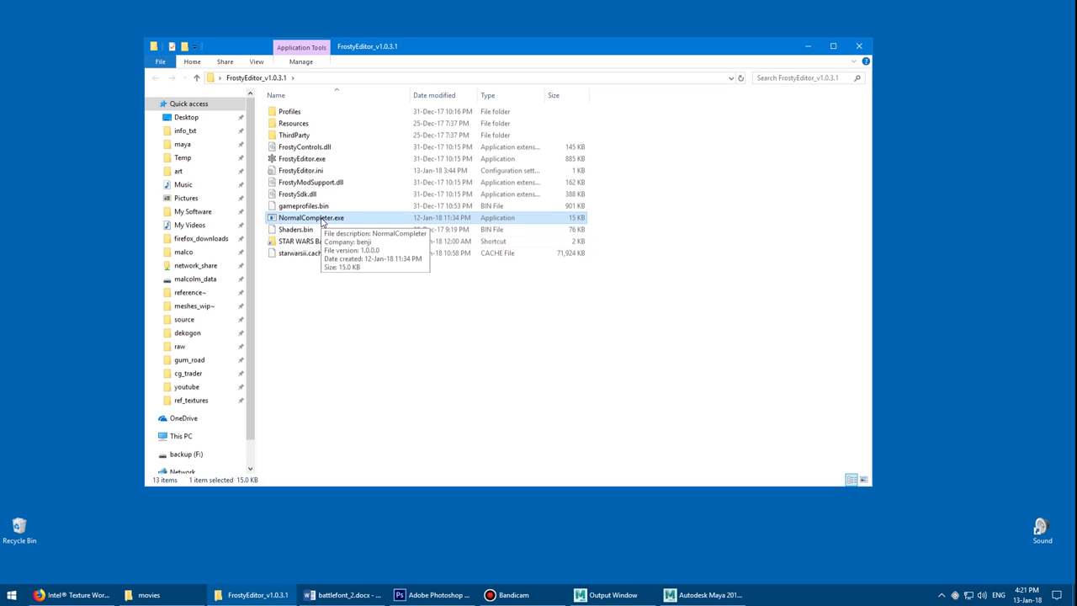
pyautogui.press('Return')
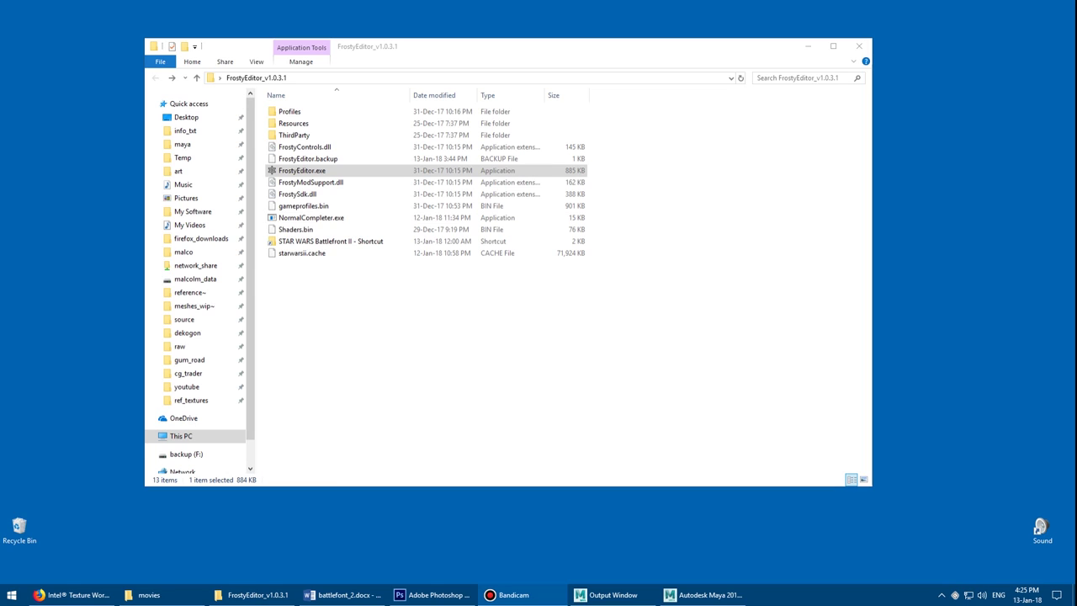
# - Start FrostyEditor.exe and choose starwarsbattlefrontii.exe from C:\Program Files (x86)\Origin Games\STAR WARS Battlefront II as the game executable
pyautogui.doubleClick(337, 173)
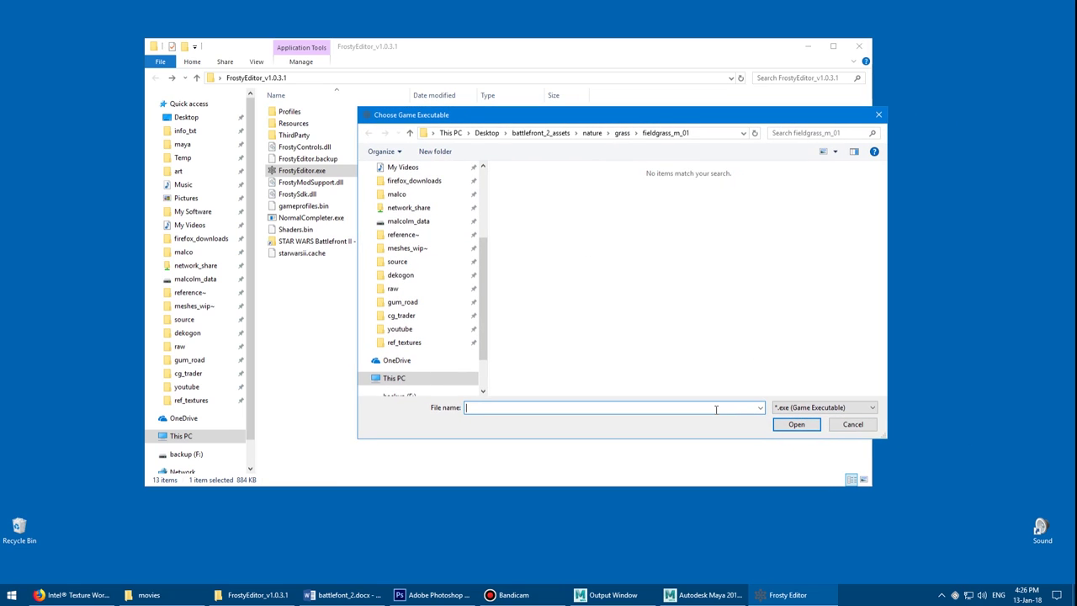
pyautogui.write('C:\\Program Files (x86)\\Origin Games\\STAR WARS Battlefront II')
pyautogui.press('Return')
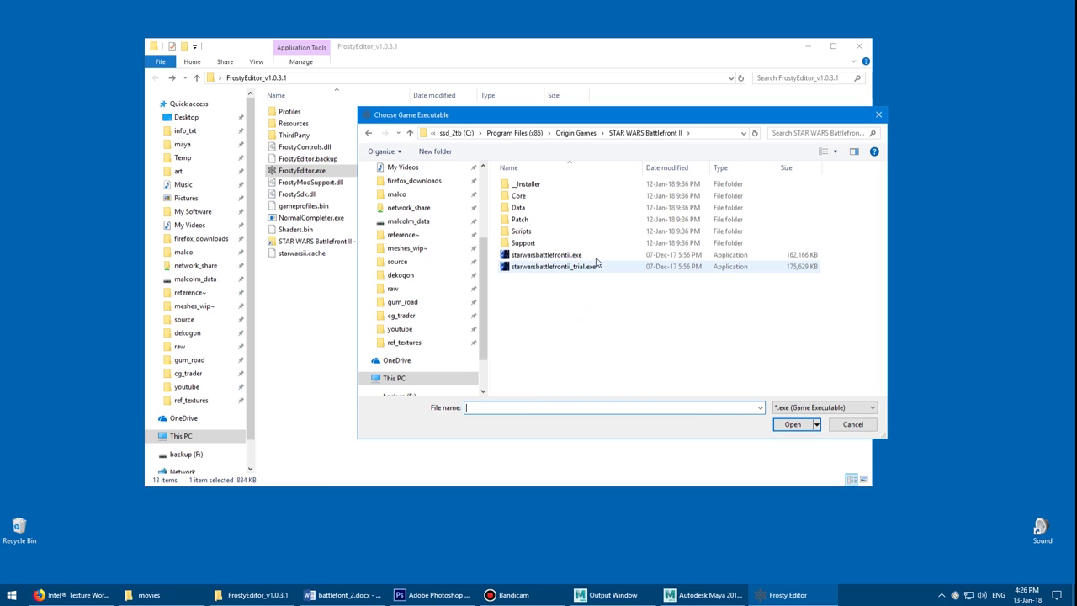
pyautogui.click(579, 256)
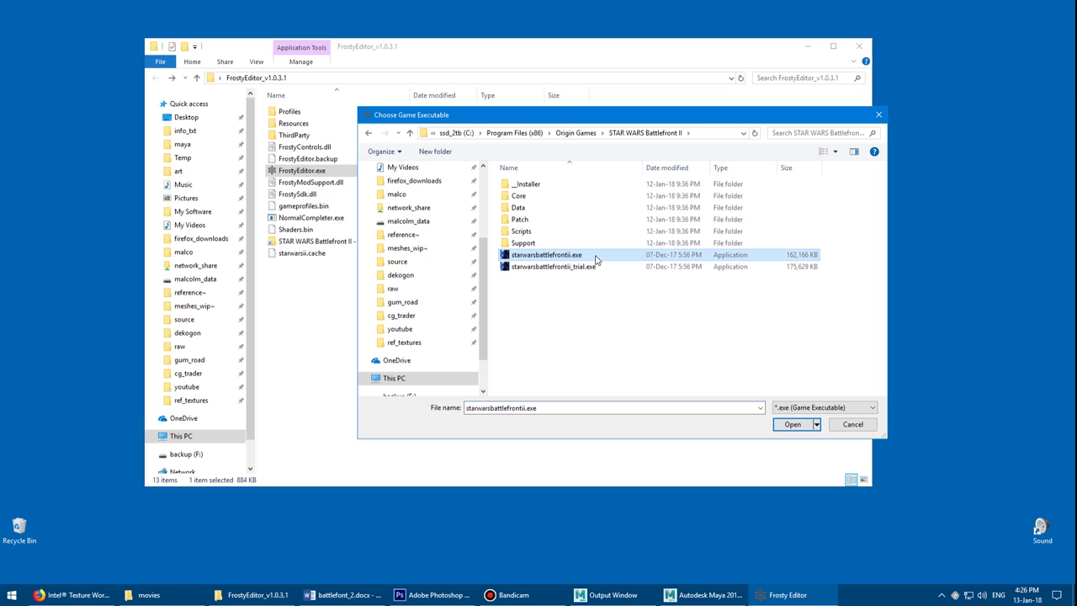
pyautogui.click(791, 425)
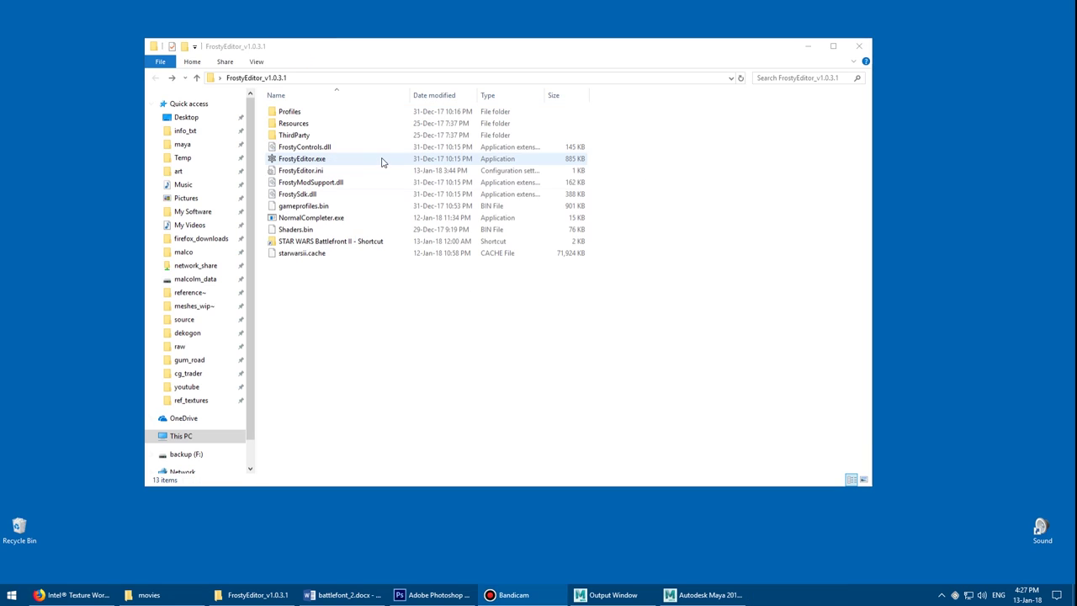
# - Launch FrostyEditor.exe from its folder and expand the objects folder in the Data Explorer
pyautogui.doubleClick(320, 160)
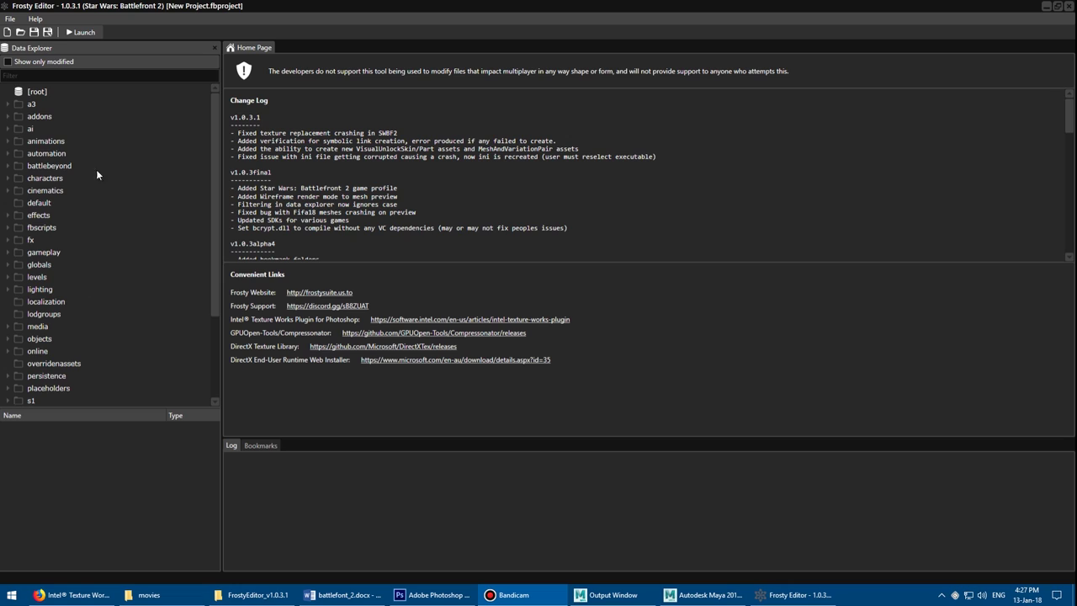
pyautogui.scroll(-3, 96, 168)
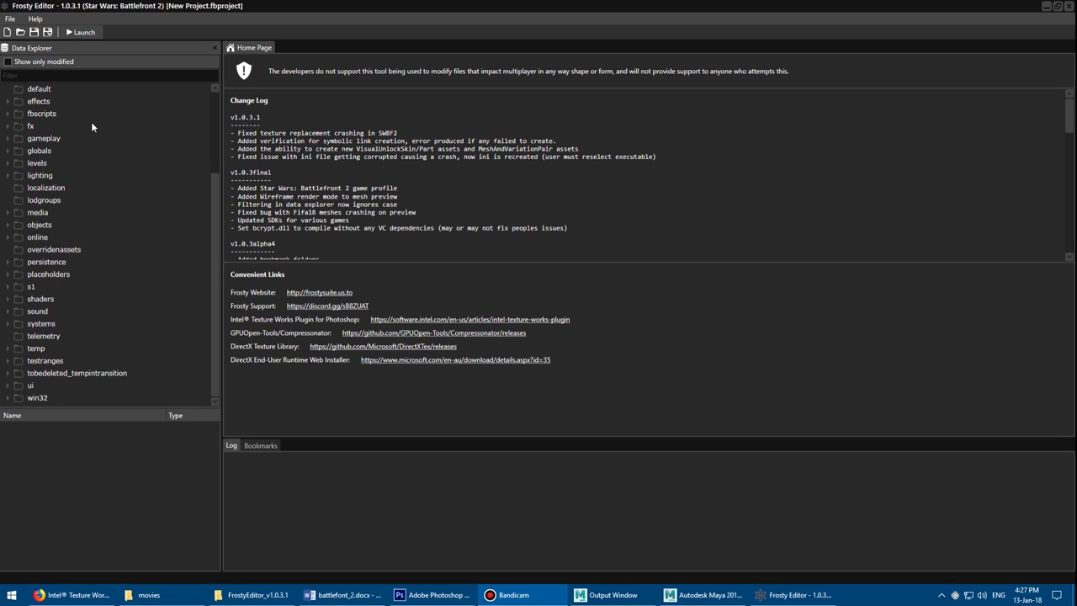
pyautogui.scroll(3, 92, 127)
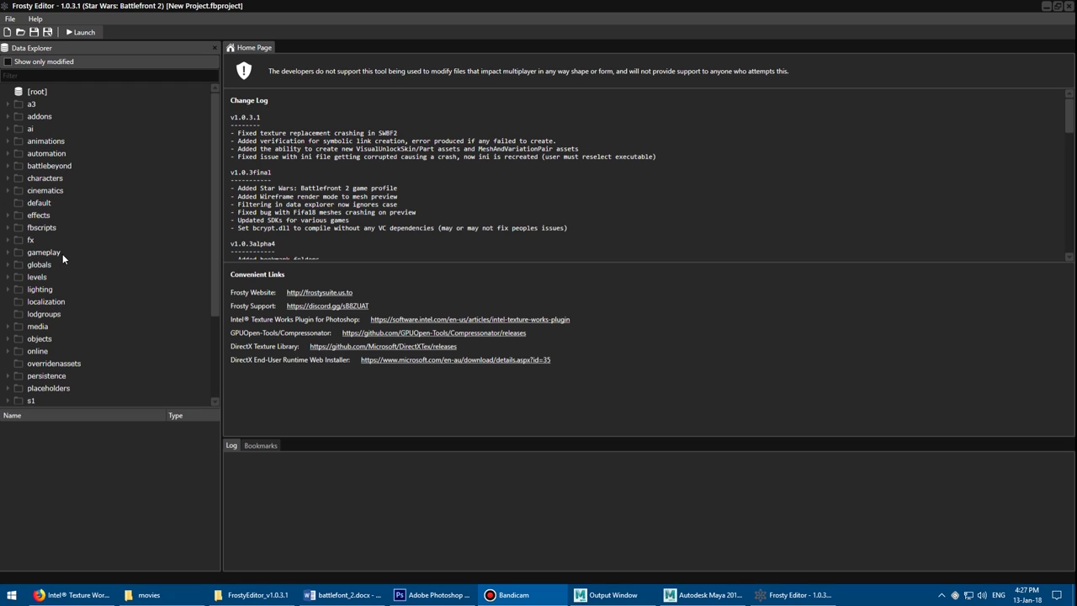
pyautogui.scroll(-2, 62, 248)
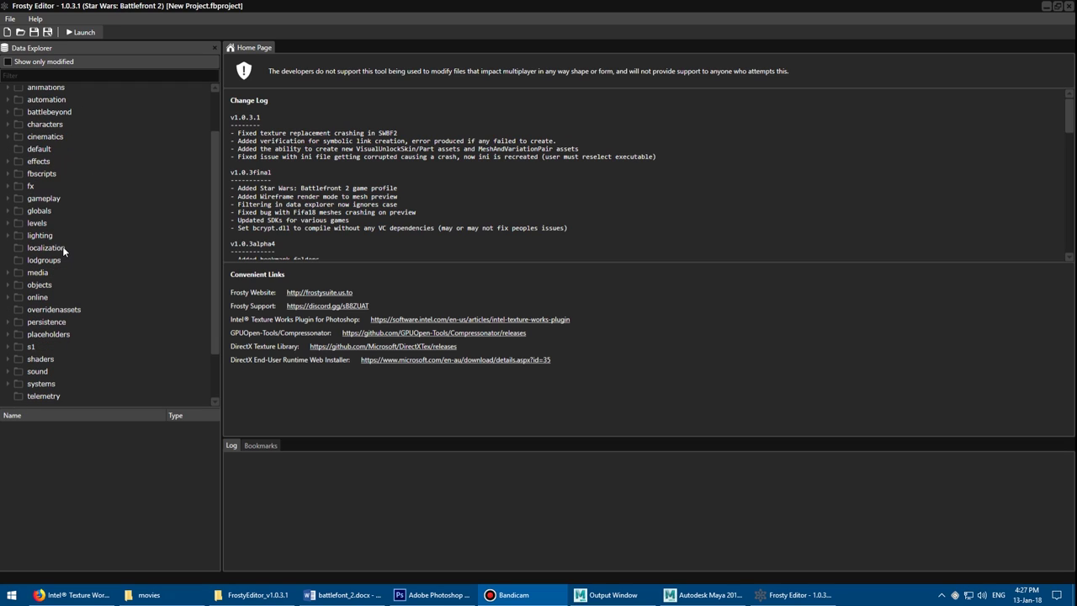
pyautogui.click(60, 286)
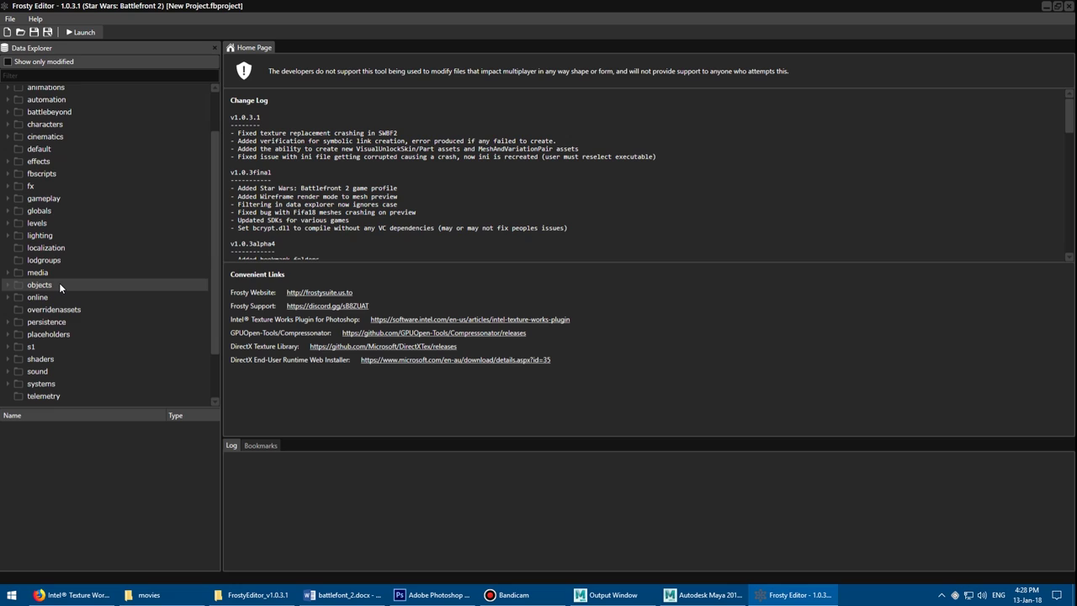
pyautogui.click(9, 285)
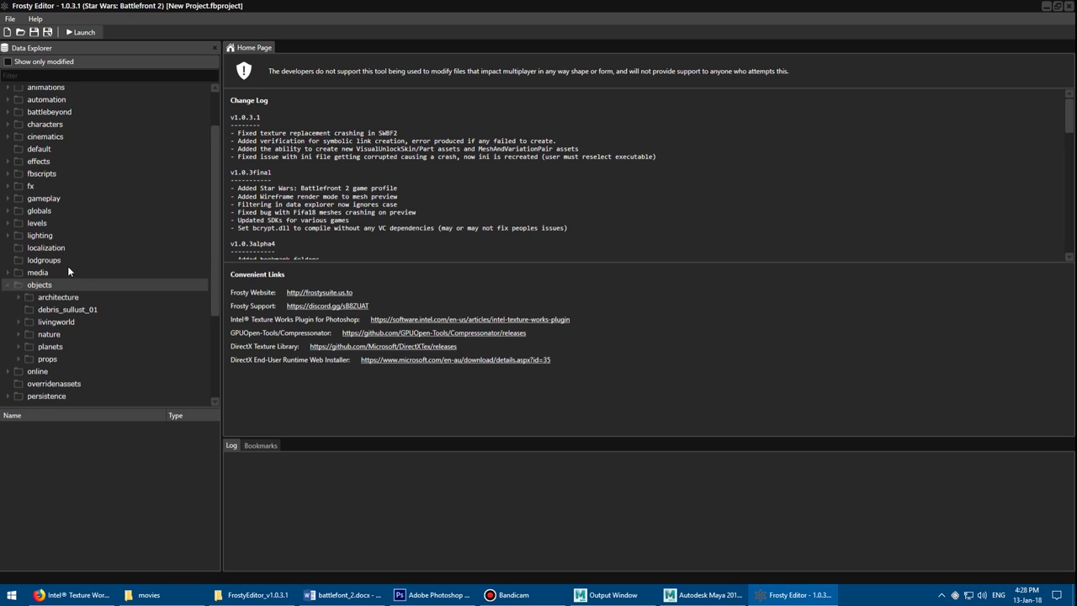
# - Look into the architecture and nature folders inside objects and expand the props folder
pyautogui.scroll(-1, 84, 263)
pyautogui.click(85, 272)
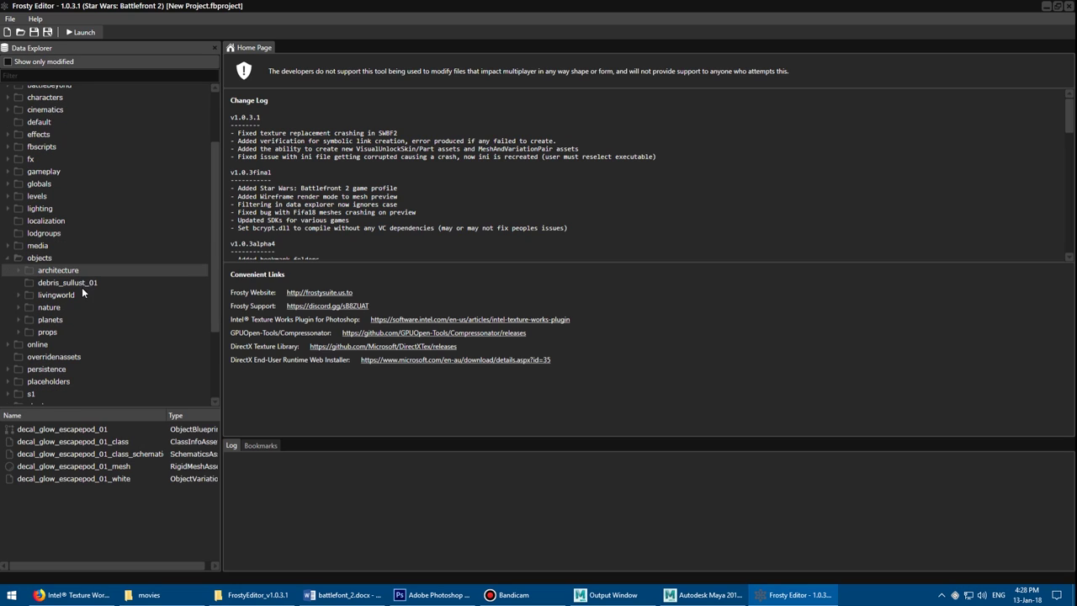
pyautogui.click(74, 307)
pyautogui.click(75, 332)
pyautogui.doubleClick(75, 333)
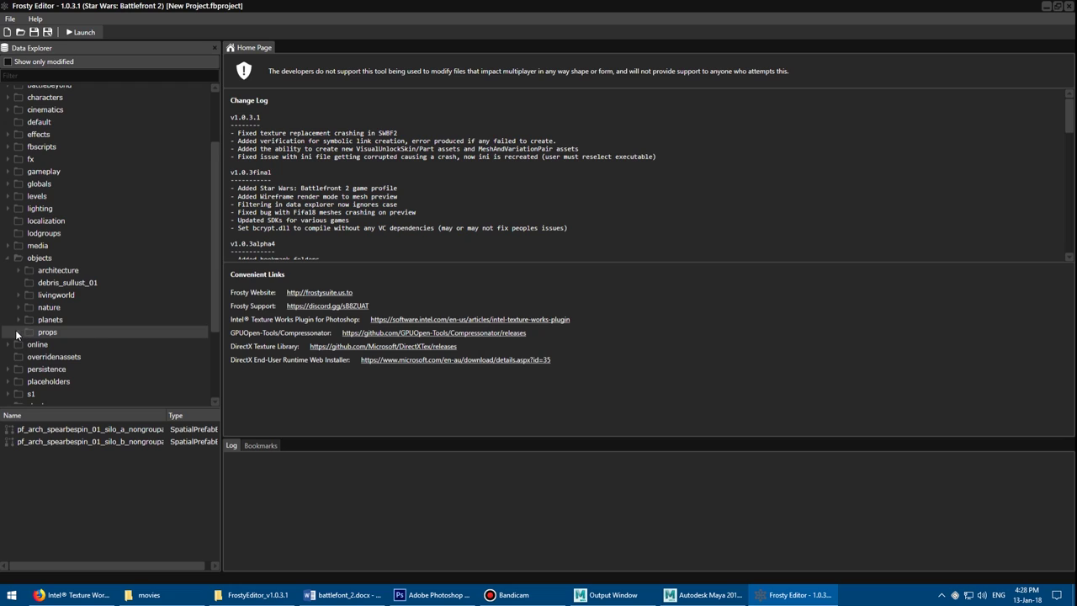
pyautogui.scroll(-1, 108, 286)
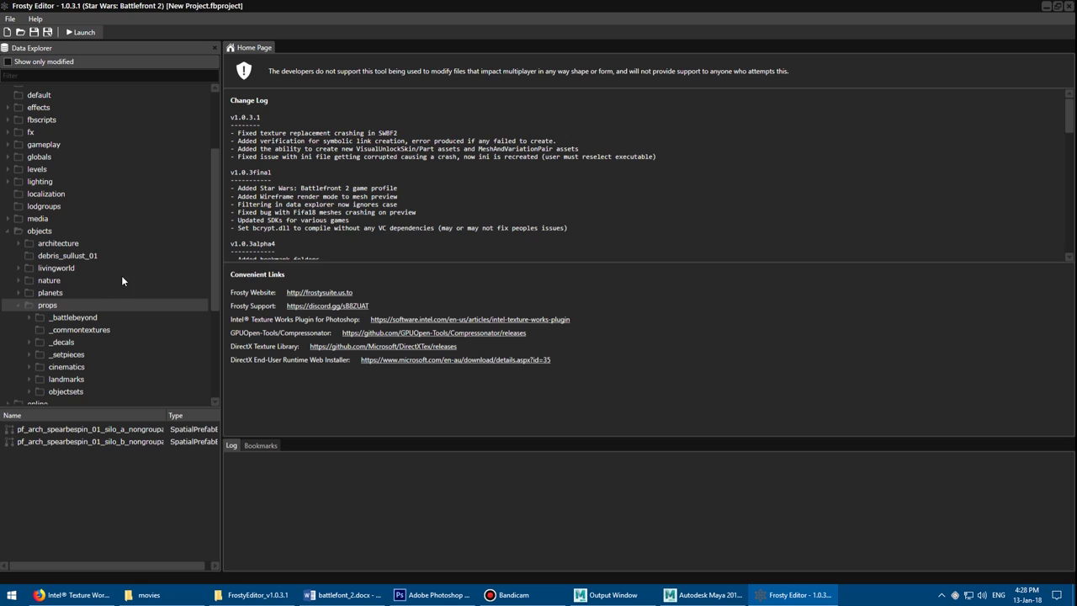
pyautogui.scroll(-1, 122, 280)
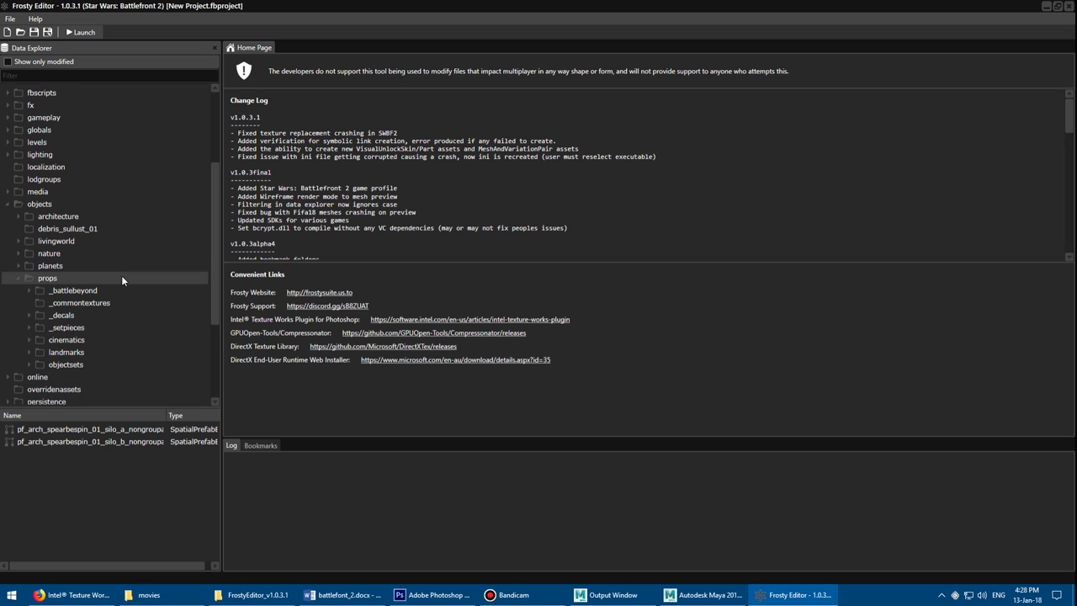
# - Filter the Data Explorer's assets by the word "crate"
pyautogui.click(25, 75)
pyautogui.write('crate')
pyautogui.press('Return')
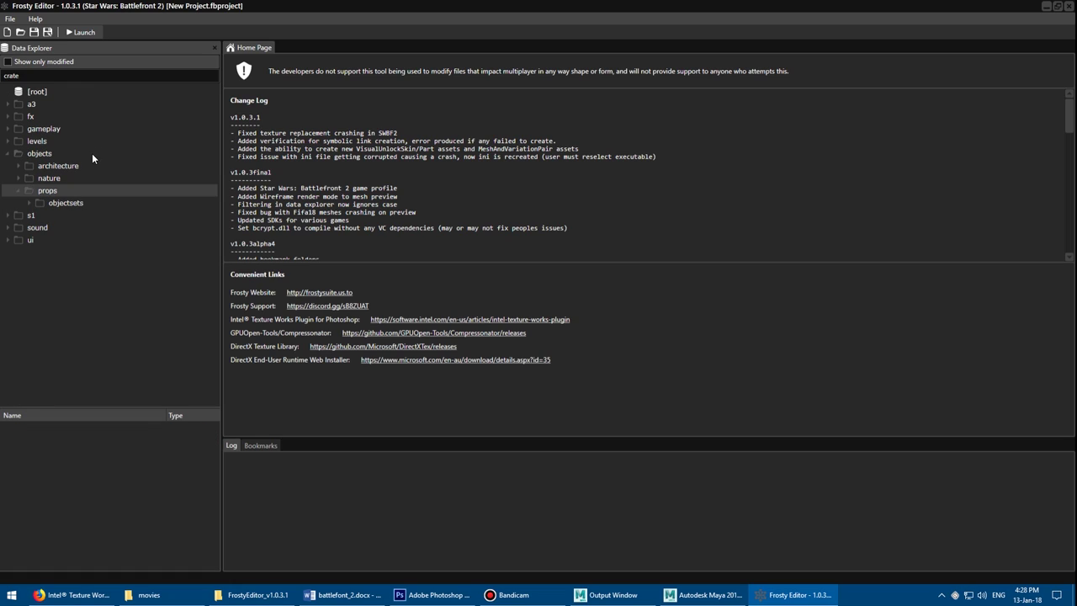
# - Expand objectsets and tatooine inside props and open the crate_m_01 folder to list its assets
pyautogui.click(30, 203)
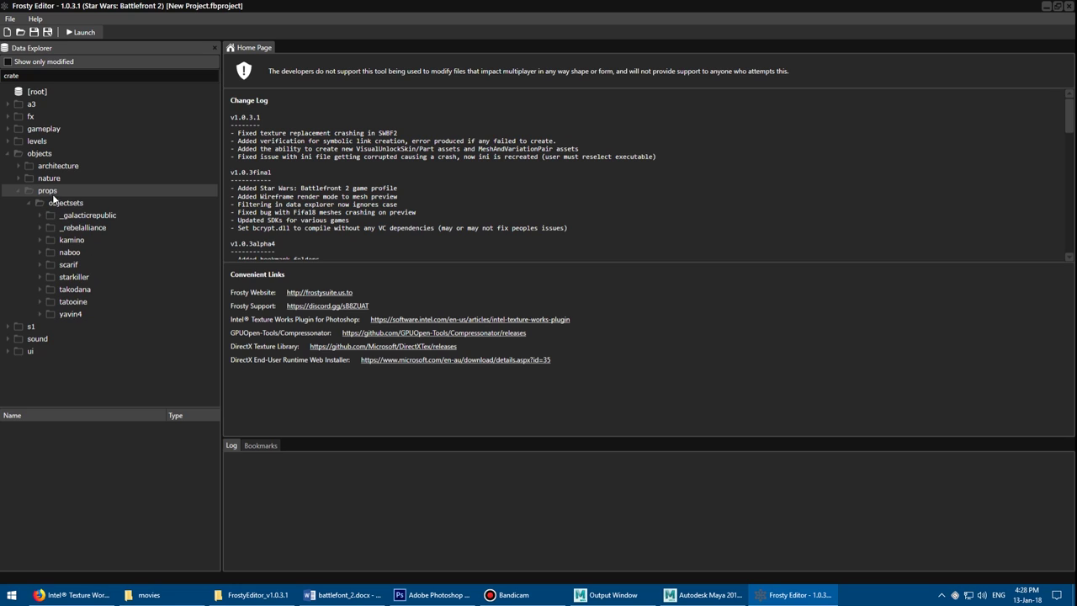
pyautogui.click(40, 302)
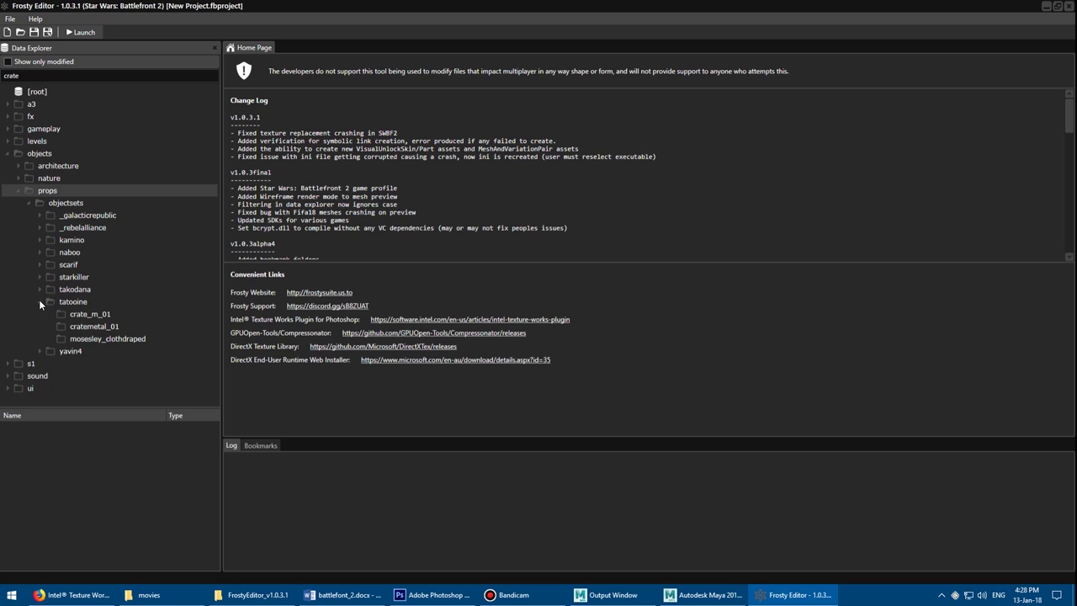
pyautogui.click(90, 314)
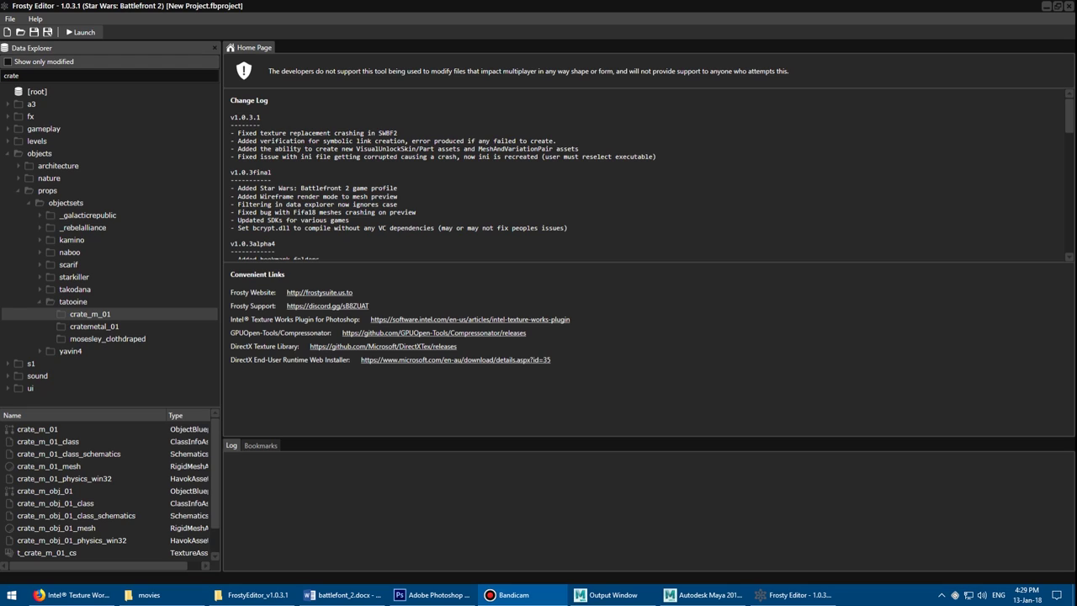
# - Widen the Data Explorer and fit the Name column so the full asset types can be read
pyautogui.click(118, 314)
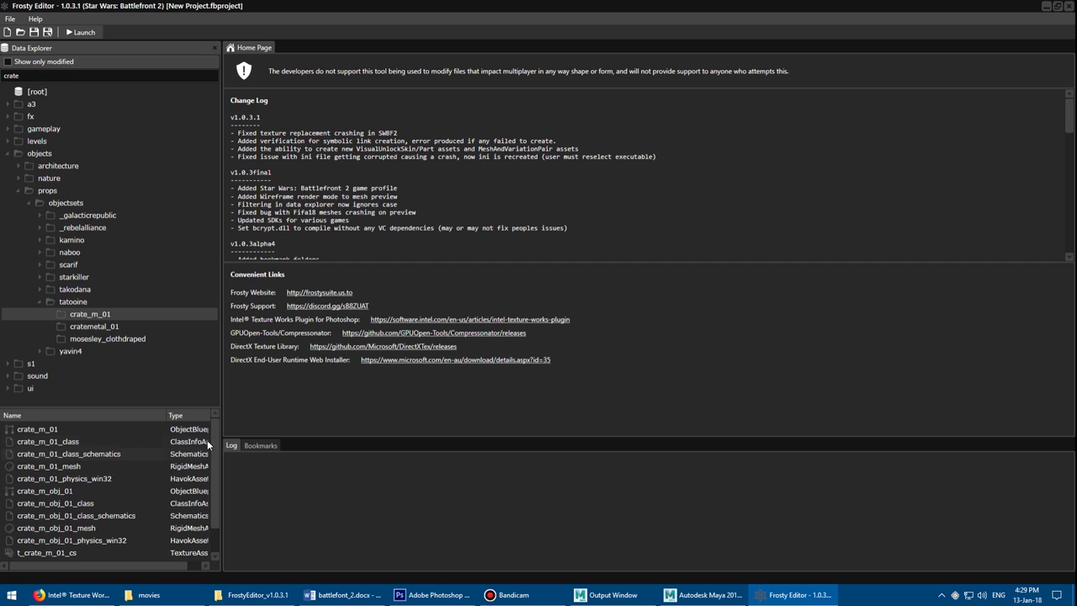
pyautogui.moveTo(221, 425); pyautogui.dragTo(313, 425)
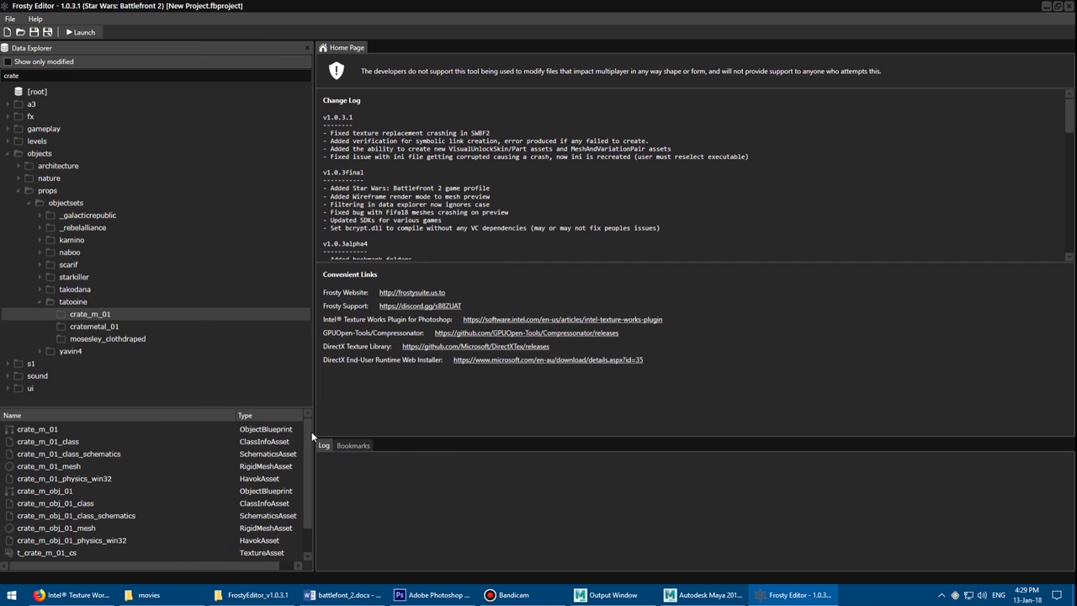
pyautogui.doubleClick(234, 415)
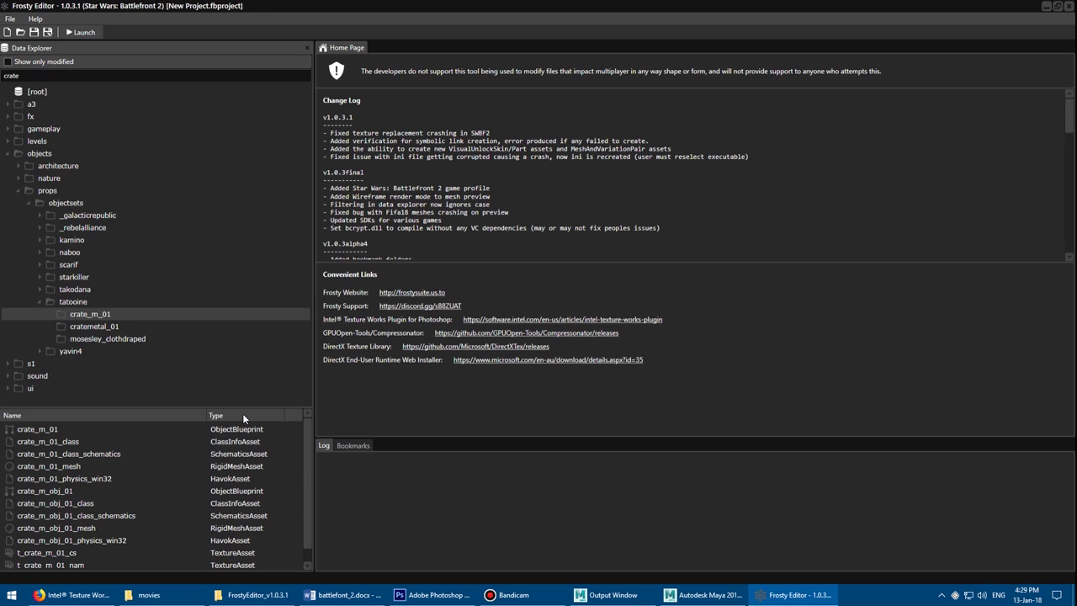
# - Sort the crate_m_01 assets by type in descending order, textures first, and select crate_m_01_mesh
pyautogui.click(242, 414)
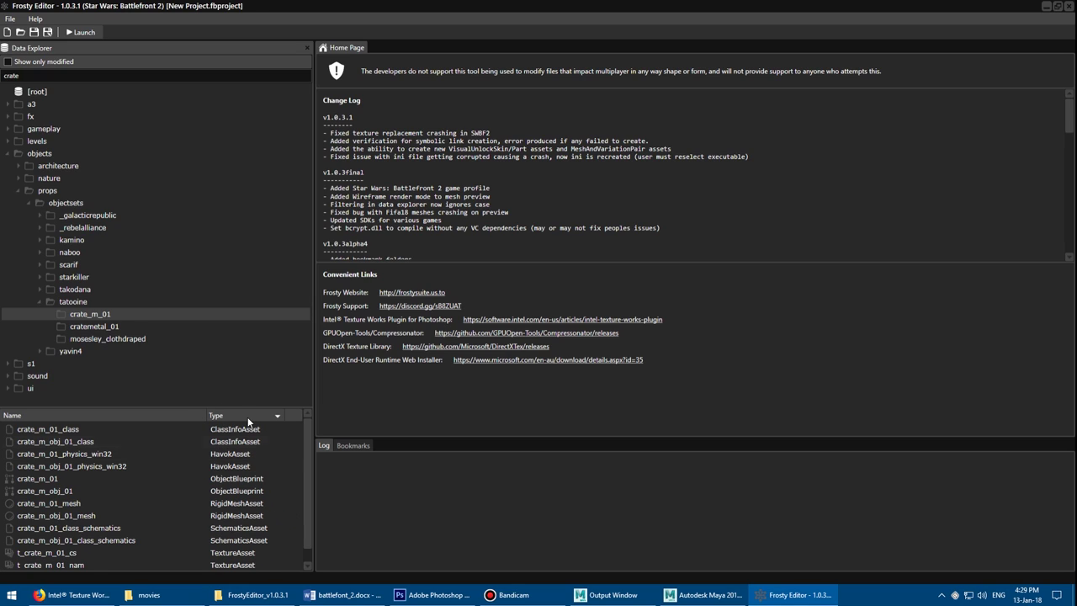
pyautogui.click(246, 415)
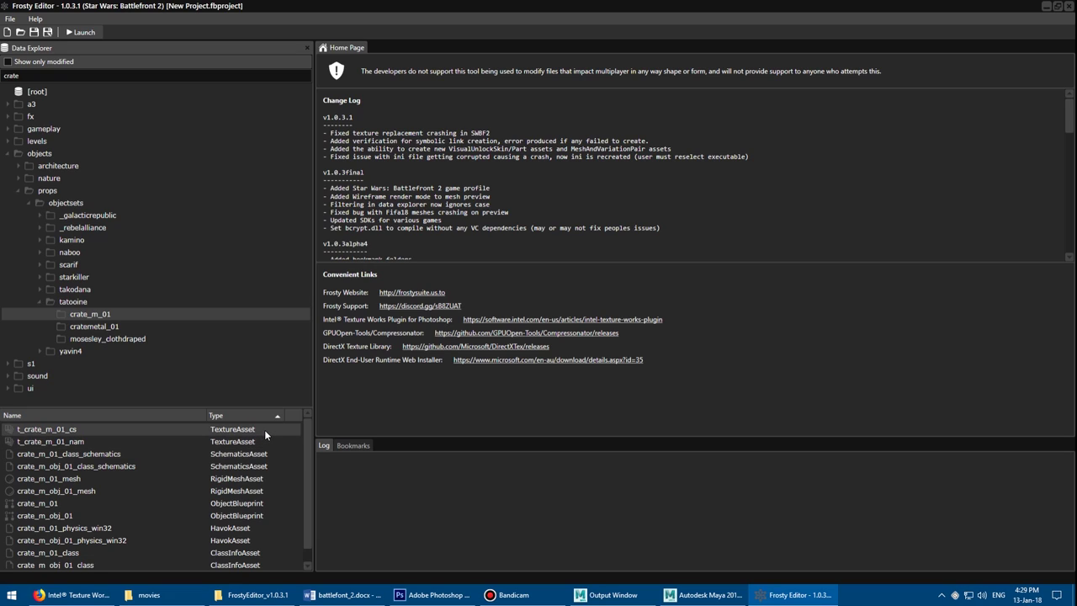
pyautogui.click(263, 441)
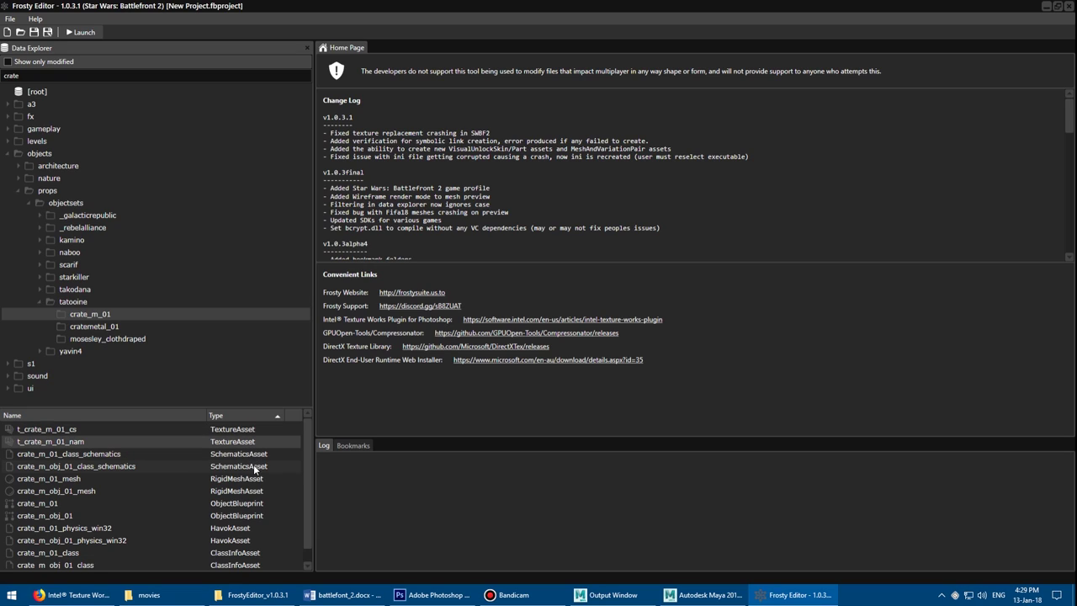
pyautogui.click(255, 480)
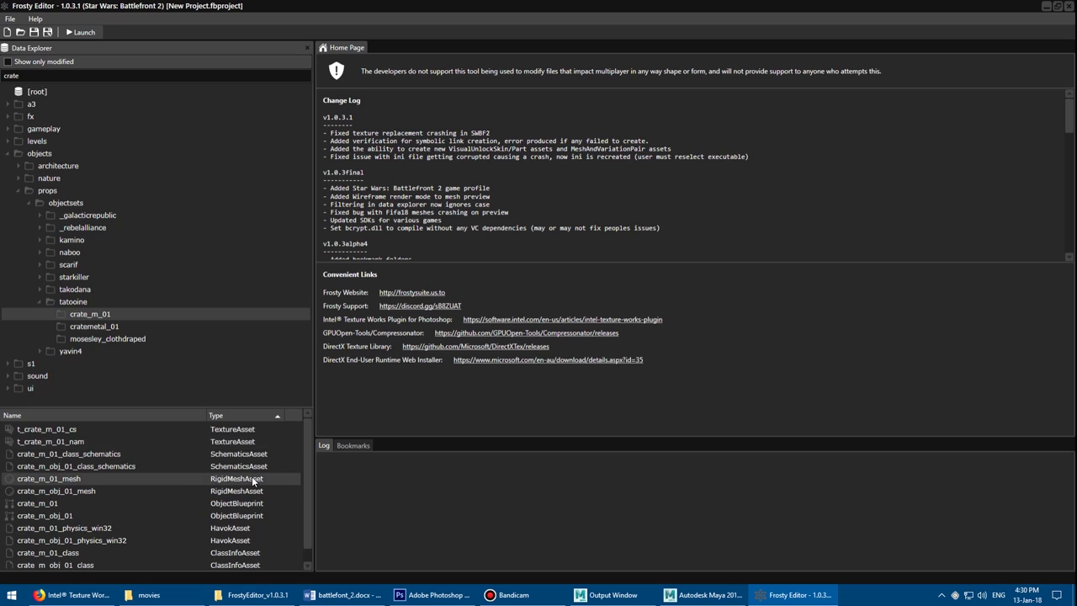
# - Open crate_m_obj_01_mesh from the asset list and view the crate model from another angle in the mesh preview
pyautogui.scroll(-1, 263, 491)
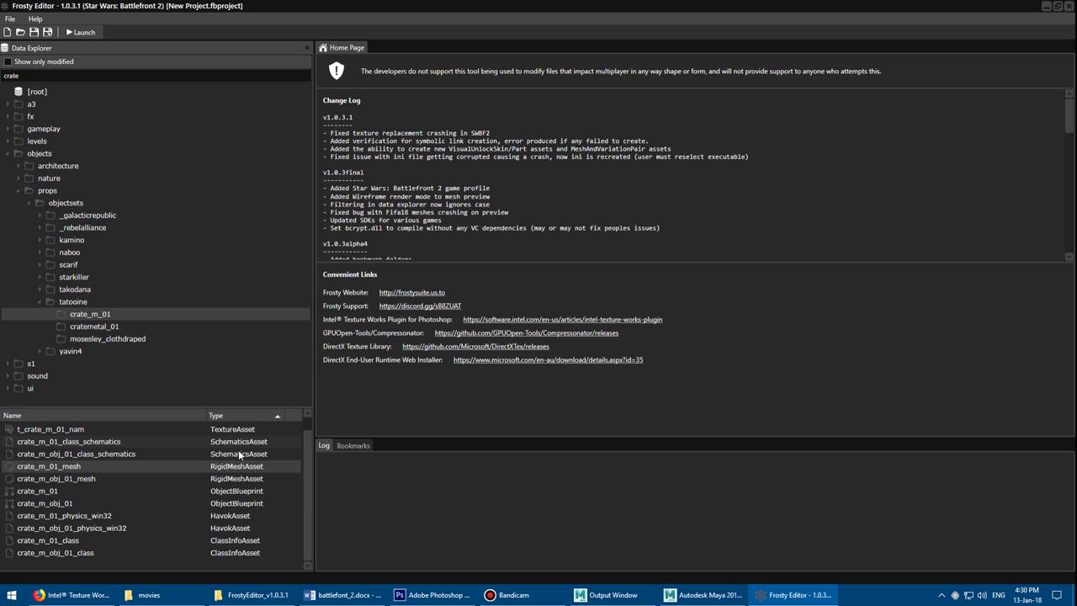
pyautogui.click(234, 480)
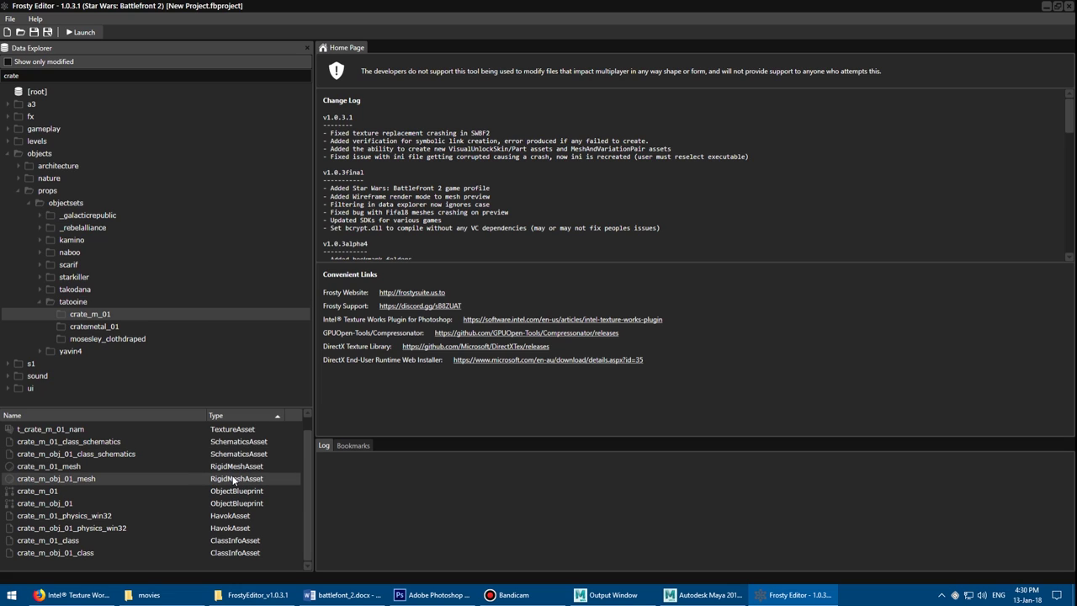
pyautogui.doubleClick(234, 480)
pyautogui.moveTo(470, 305); pyautogui.dragTo(504, 250)
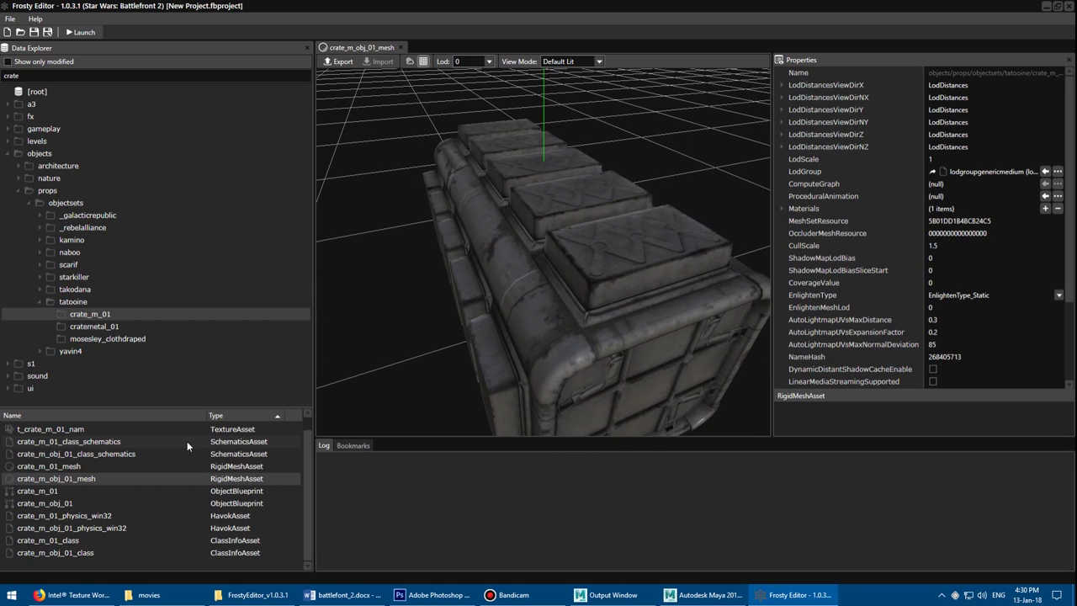
# - Open the t_crate_m_01_nam and t_crate_m_01_cs textures and turn off the alpha channel in both previews to view their color channels
pyautogui.scroll(1, 187, 447)
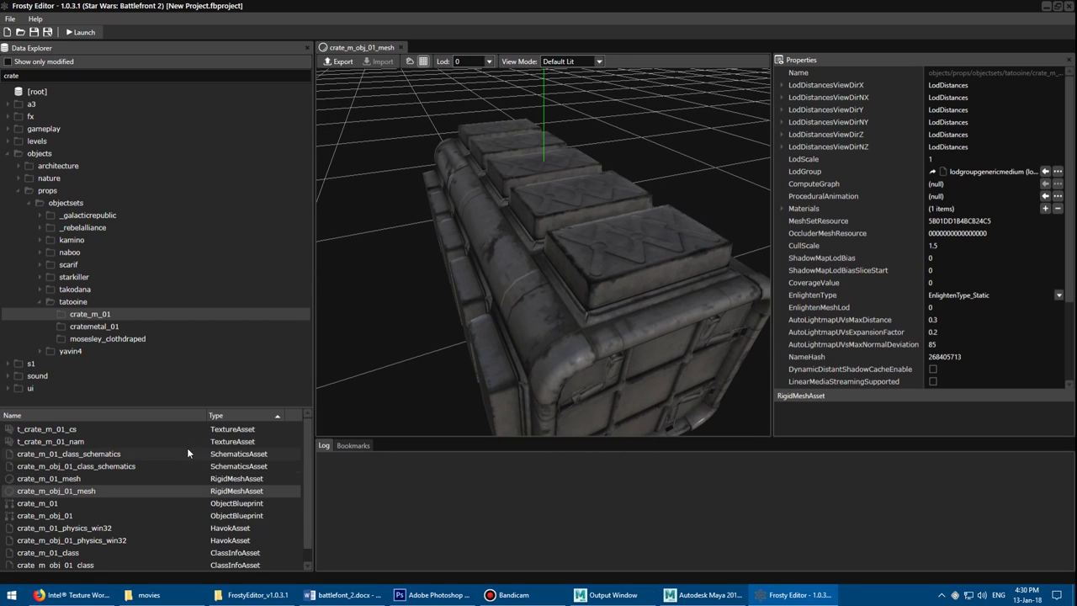
pyautogui.doubleClick(172, 439)
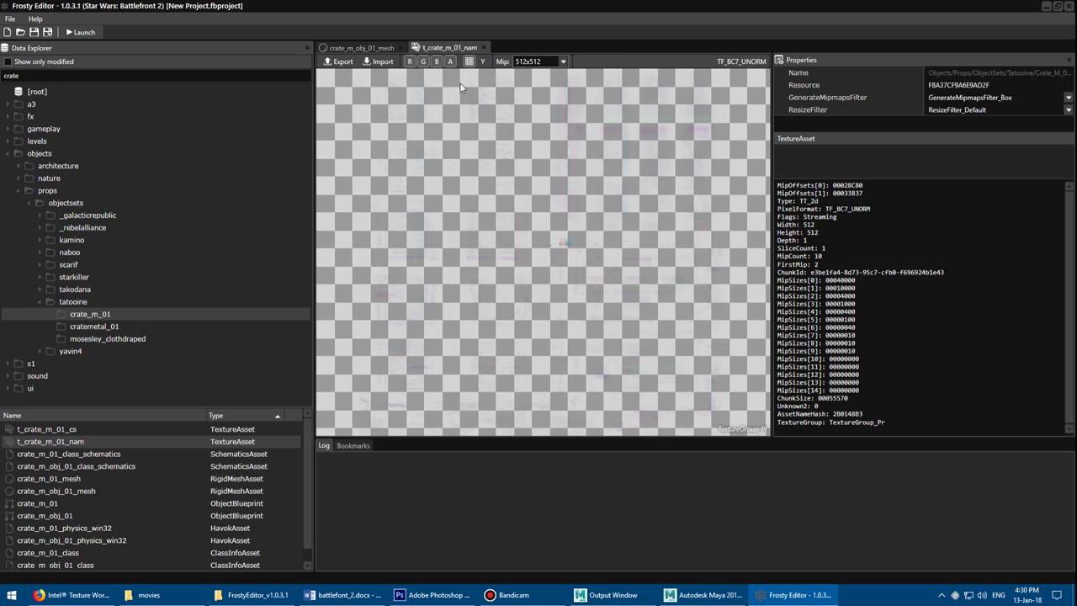
pyautogui.click(451, 64)
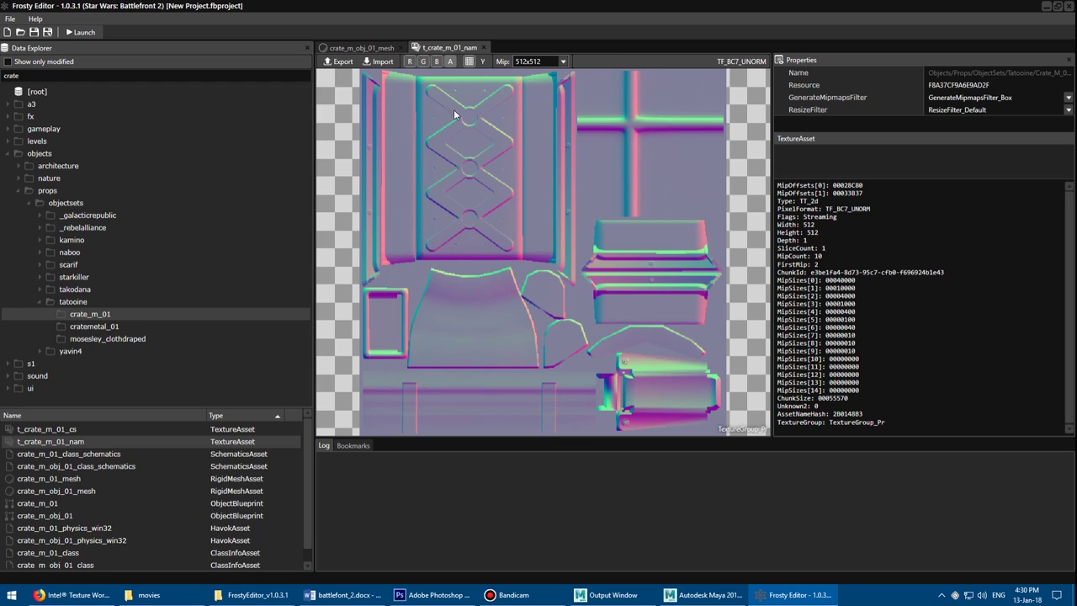
pyautogui.doubleClick(172, 429)
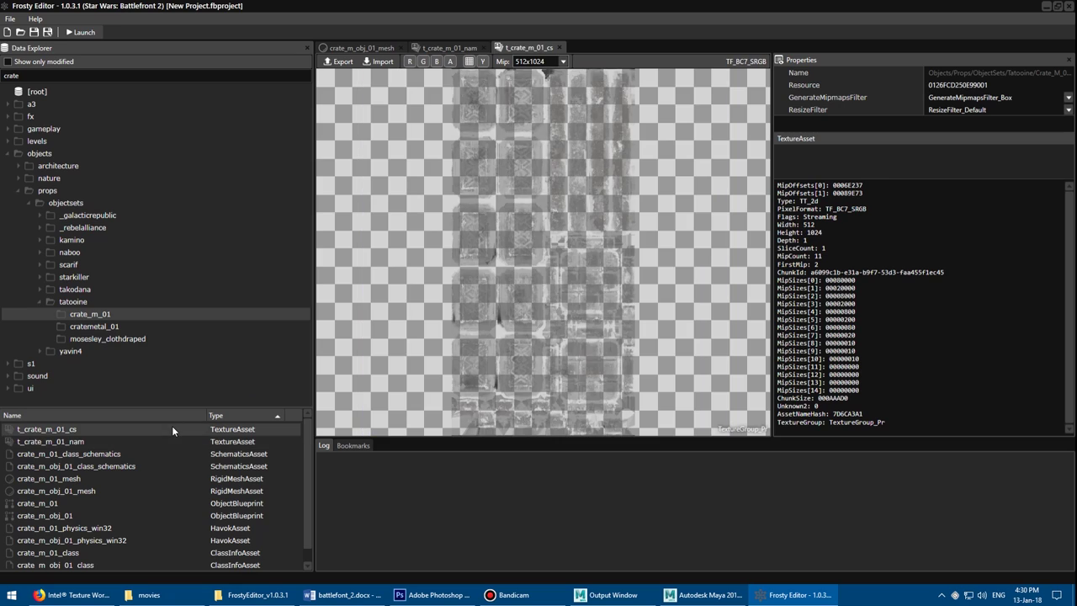
pyautogui.click(450, 61)
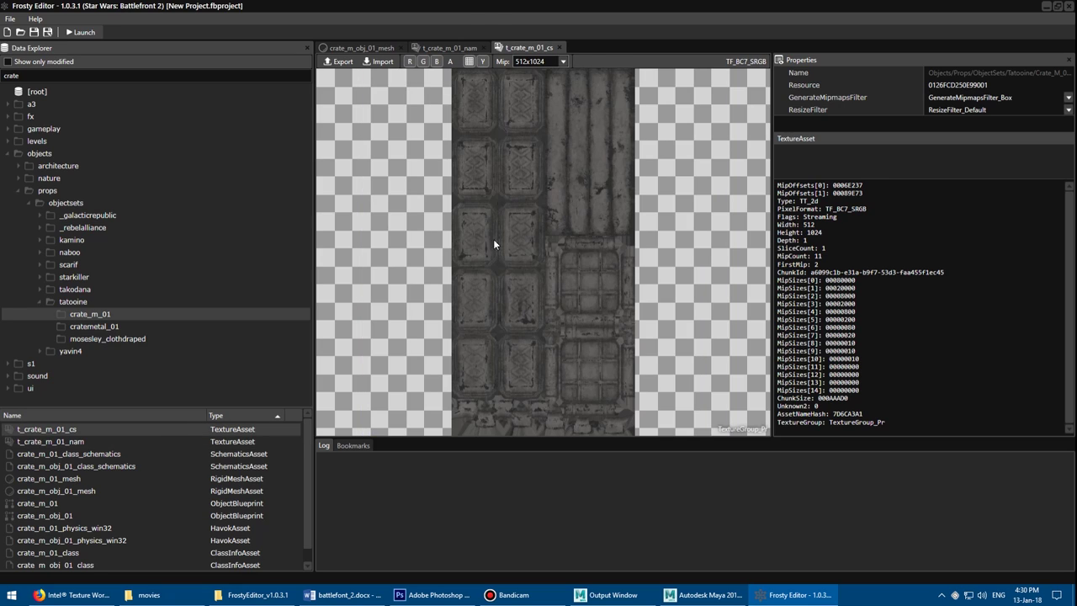
pyautogui.click(451, 48)
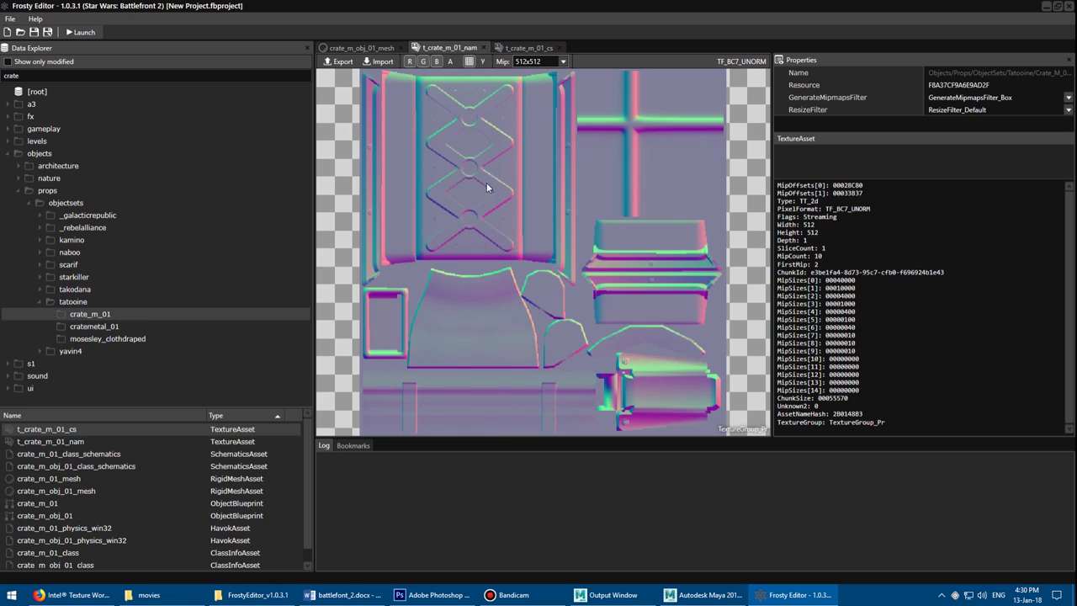
# - Export crate_m_obj_01_mesh as an FBX_2012 file in centimeters to the crate_test folder on the Desktop as crate_m_obj_01_mesh.fbx
pyautogui.click(383, 48)
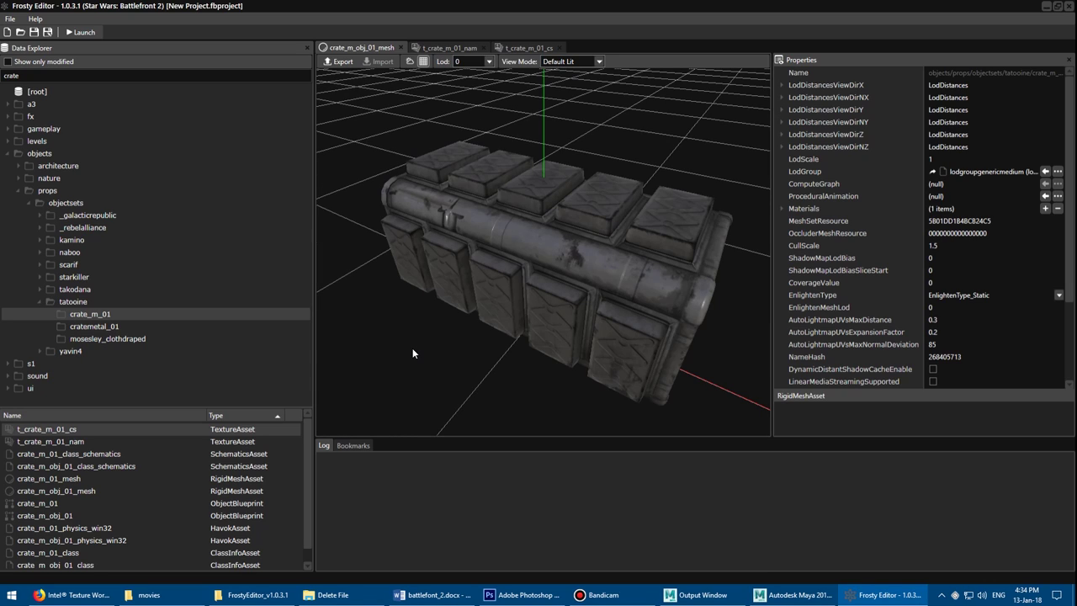
pyautogui.moveTo(504, 298); pyautogui.dragTo(396, 168)
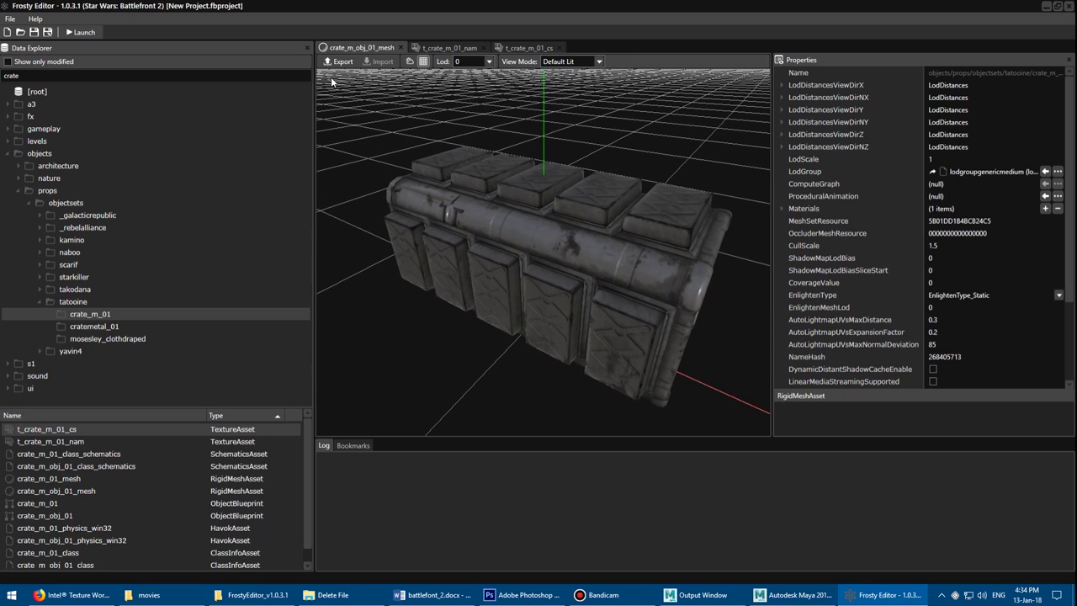
pyautogui.click(339, 62)
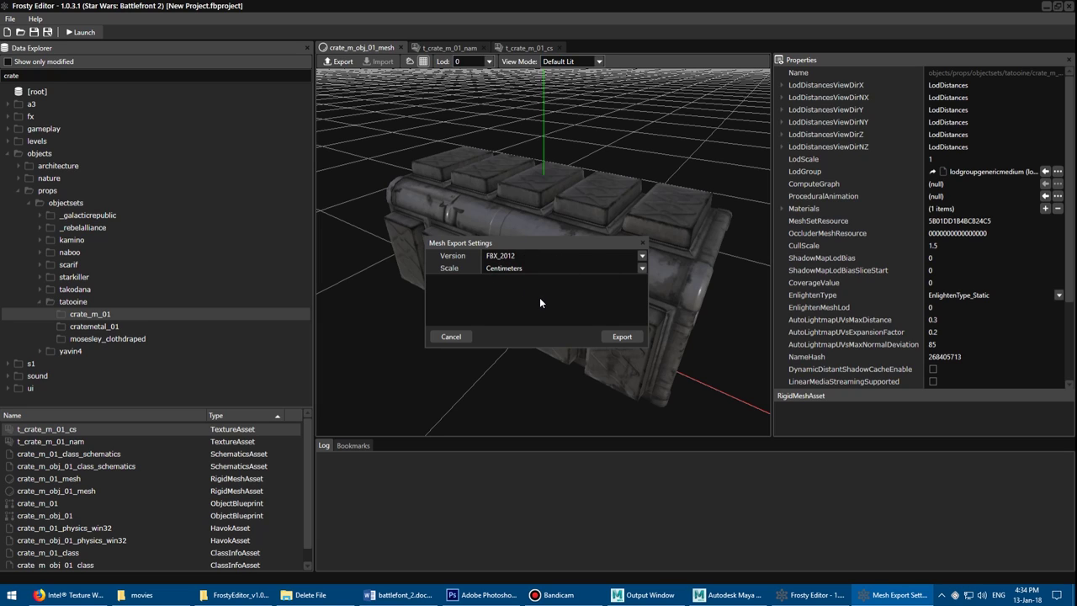
pyautogui.click(620, 338)
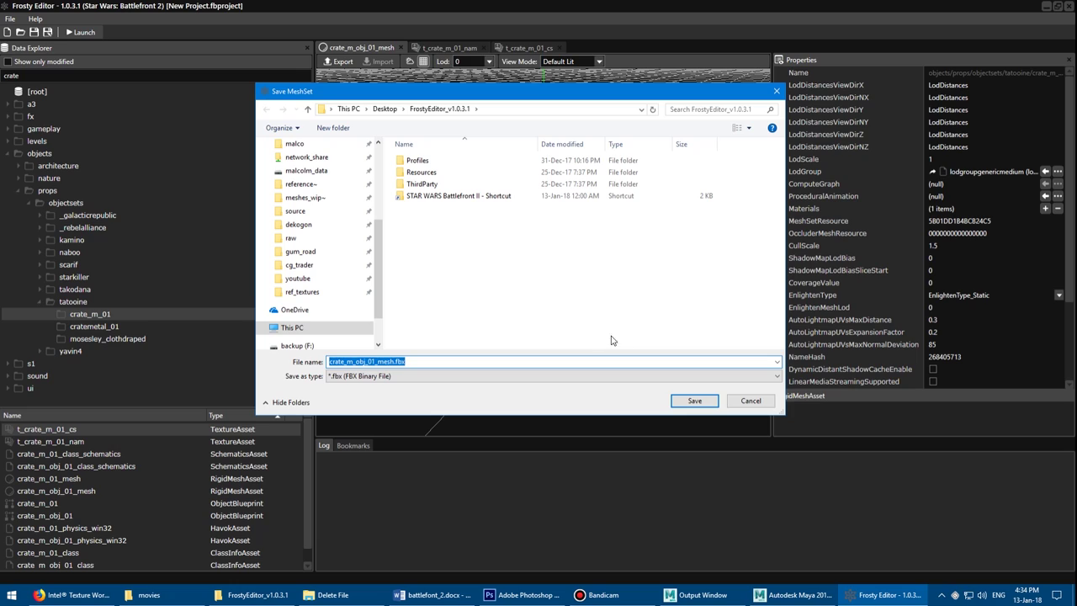
pyautogui.scroll(1, 362, 169)
pyautogui.click(362, 165)
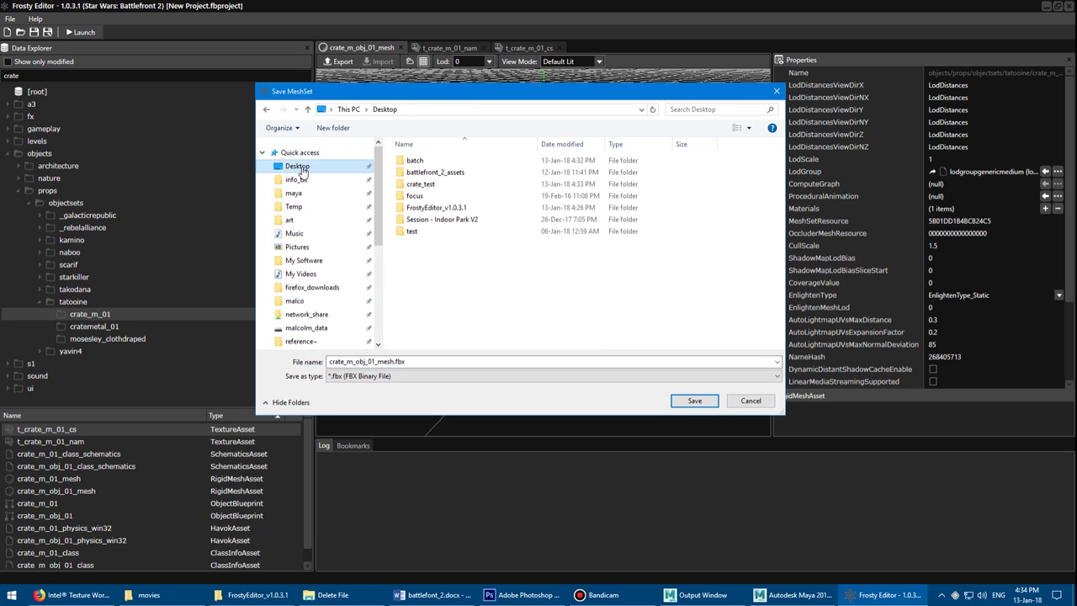
pyautogui.doubleClick(429, 185)
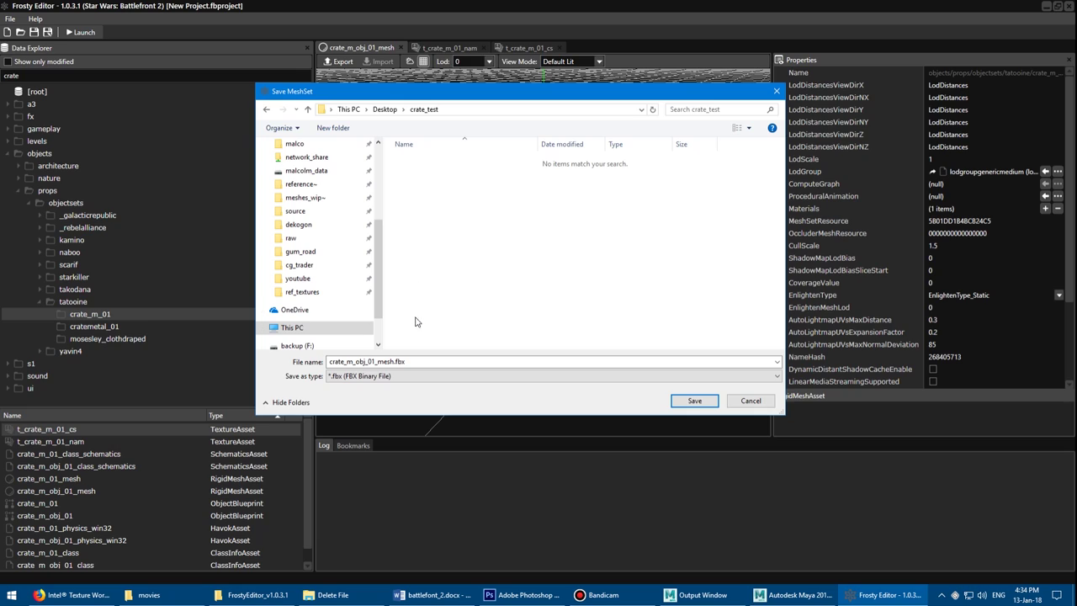
pyautogui.click(685, 401)
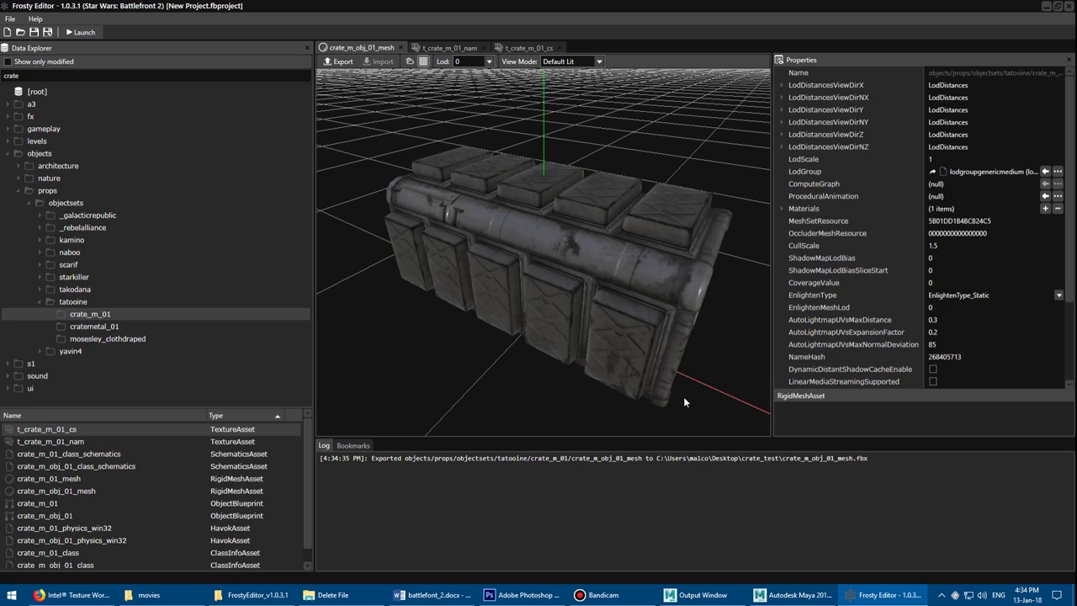
# - Switch to Maya, import the exported crate mesh from the Desktop's crate_test folder and frame it in the perspective view
pyautogui.click(795, 595)
pyautogui.moveTo(426, 288)
pyautogui.keyDown('alt'); pyautogui.mouseDown()
pyautogui.moveTo(461, 276)
pyautogui.moveTo(439, 275)
pyautogui.mouseUp(); pyautogui.keyUp('alt')
pyautogui.click(9, 17)
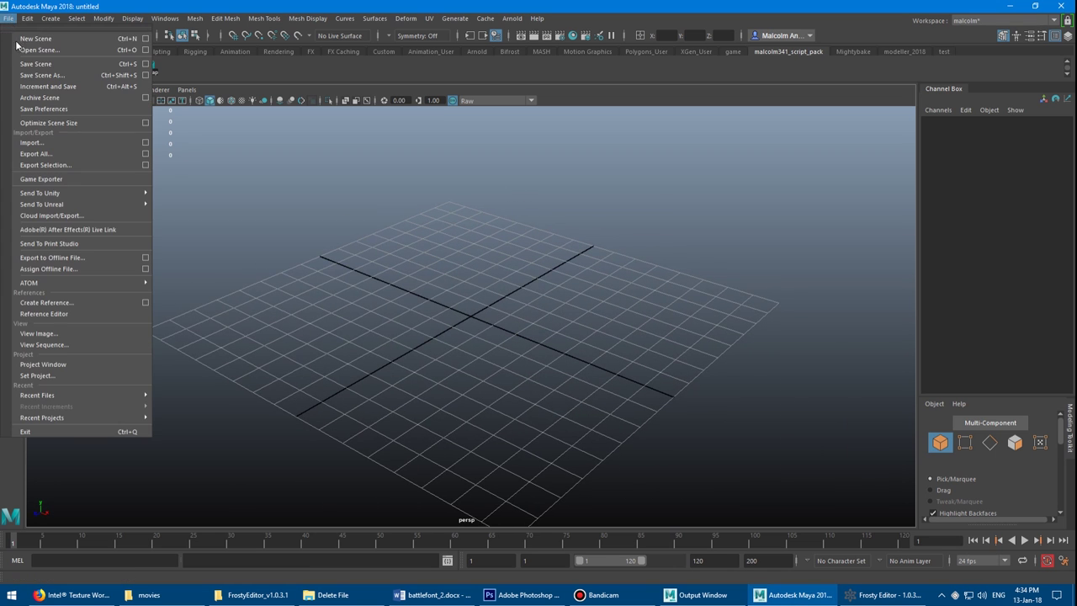
pyautogui.click(51, 142)
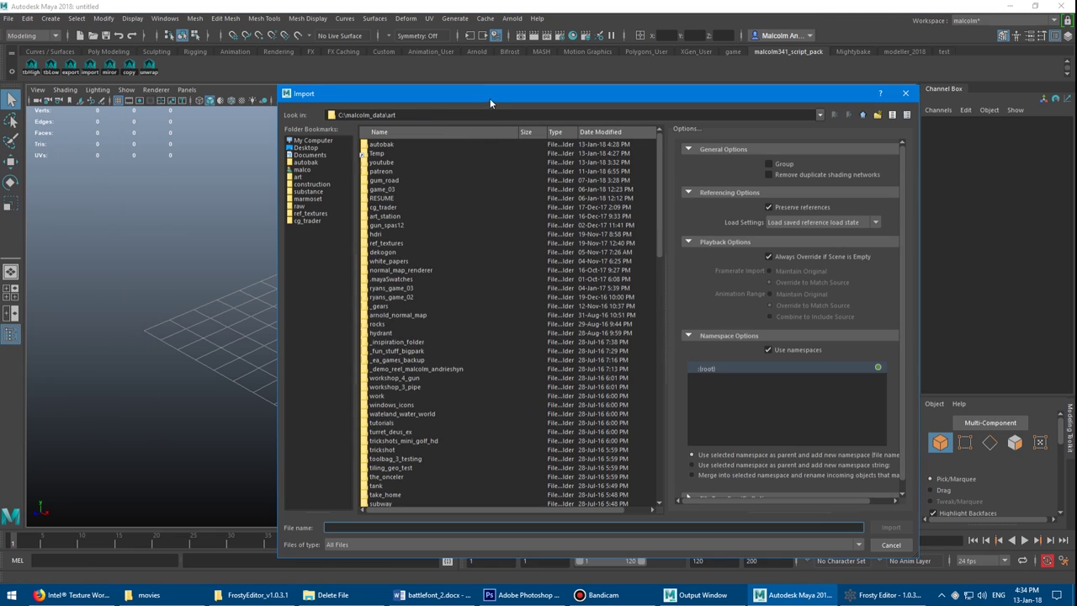
pyautogui.moveTo(490, 98); pyautogui.dragTo(520, 111)
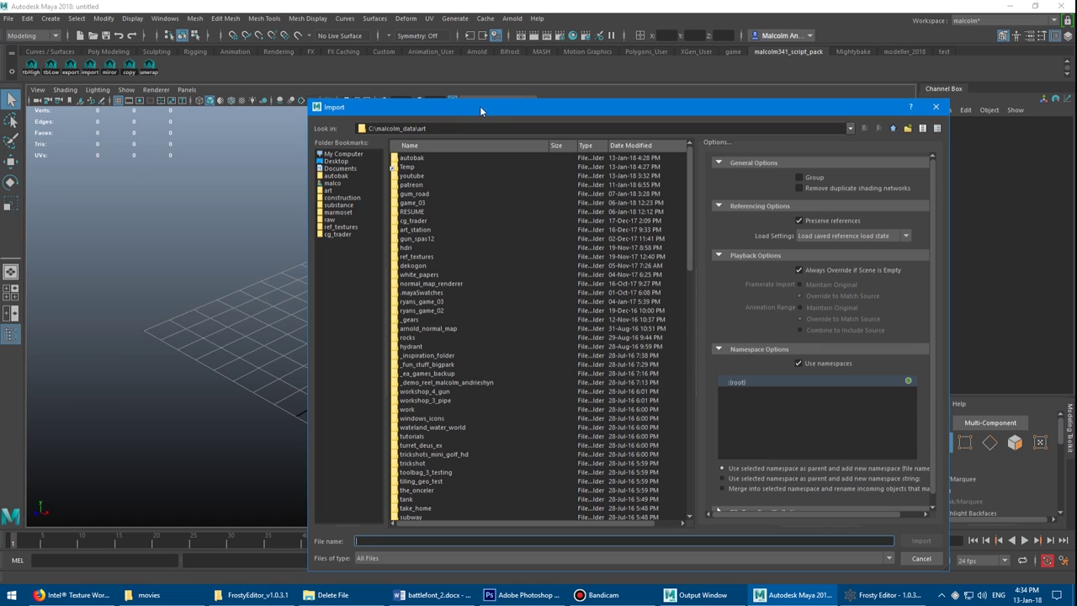
pyautogui.moveTo(479, 106); pyautogui.dragTo(426, 76)
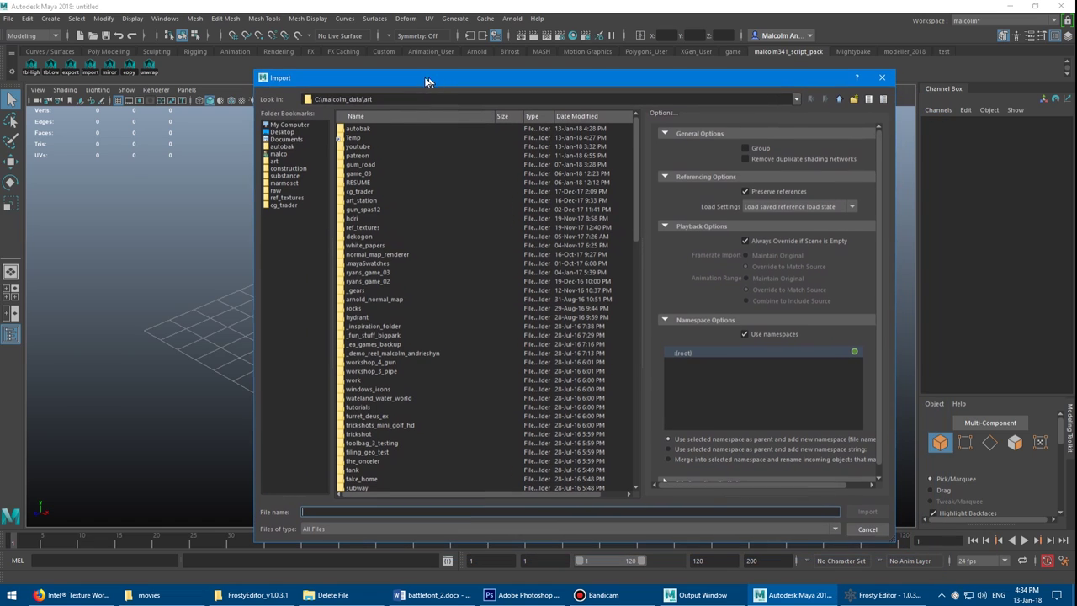
pyautogui.click(285, 132)
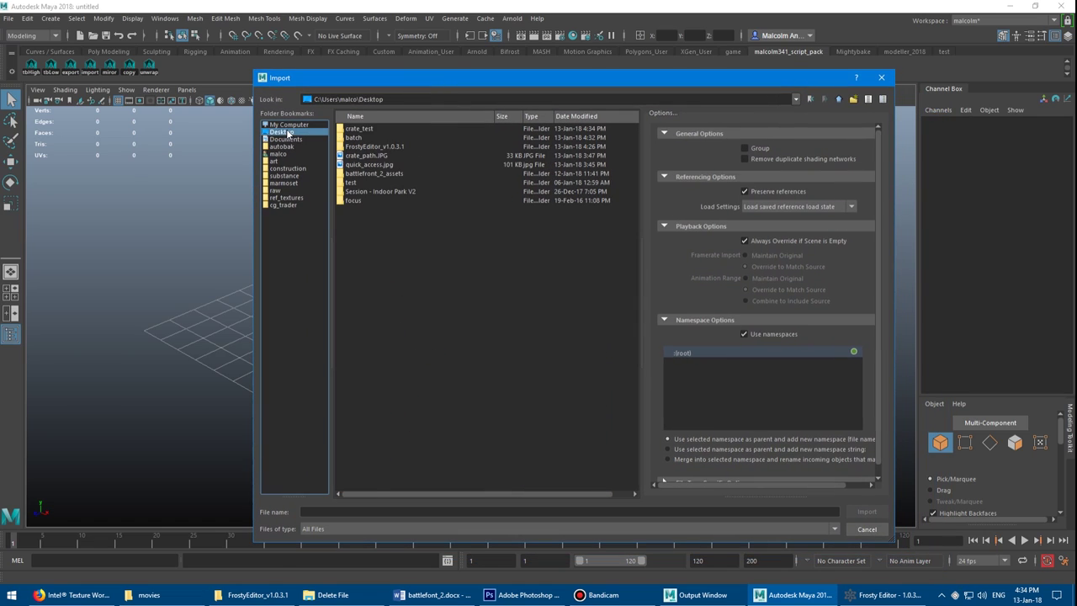
pyautogui.doubleClick(360, 128)
pyautogui.doubleClick(372, 129)
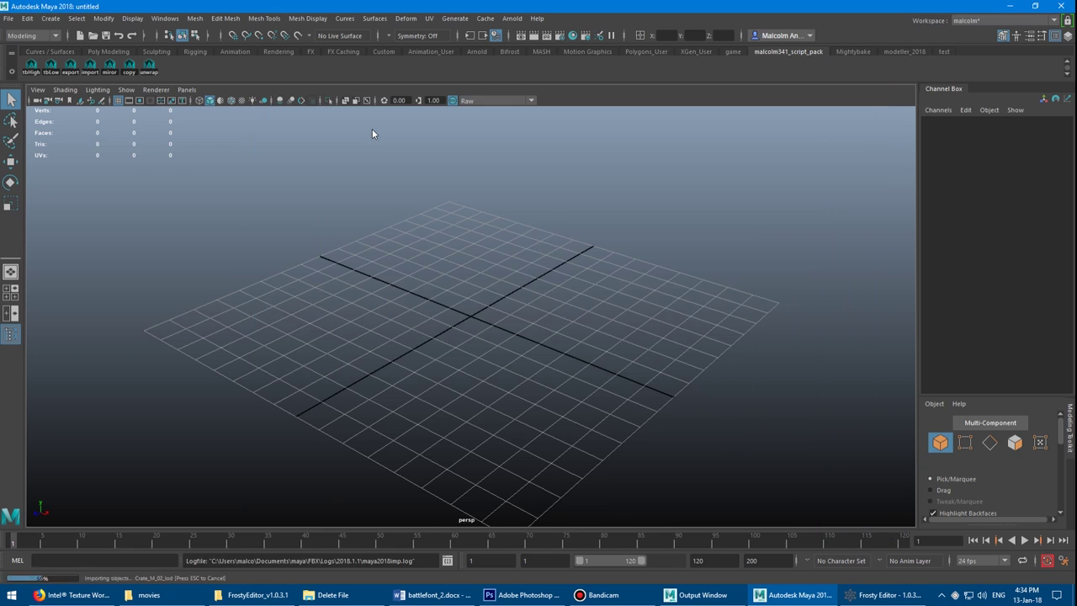
pyautogui.press('f')
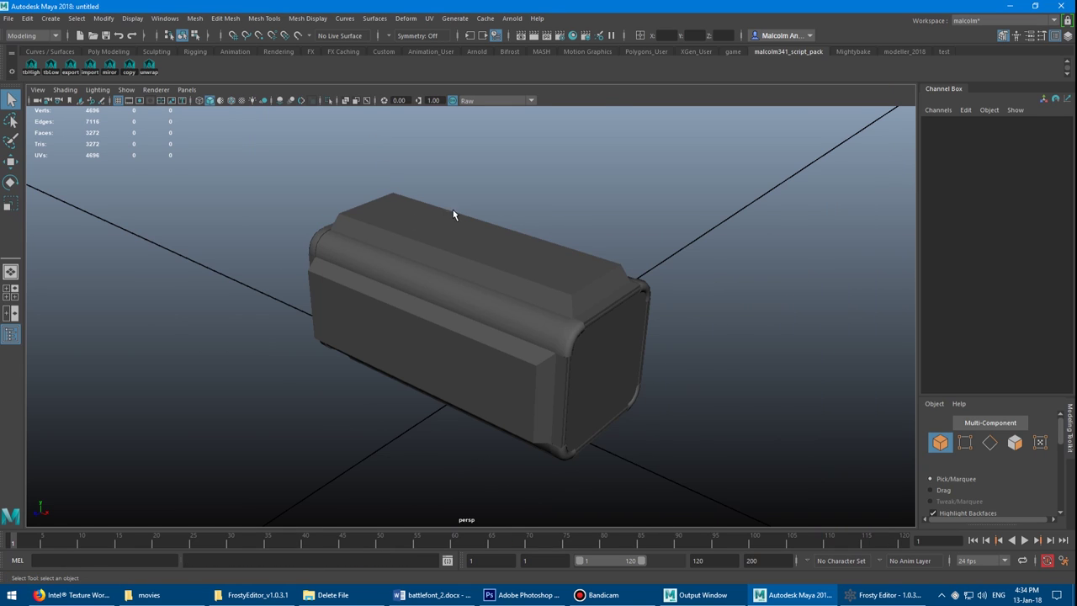
# - Bring up the Outliner and step through the crate_m_obj_01_mesh LOD groups to compare their geometry in the viewport
pyautogui.keyDown('alt'); pyautogui.moveTo(452, 214); pyautogui.dragTo(315, 193); pyautogui.keyUp('alt')
pyautogui.click(446, 273)
pyautogui.keyDown('alt'); pyautogui.moveTo(446, 272); pyautogui.dragTo(550, 228); pyautogui.keyUp('alt')
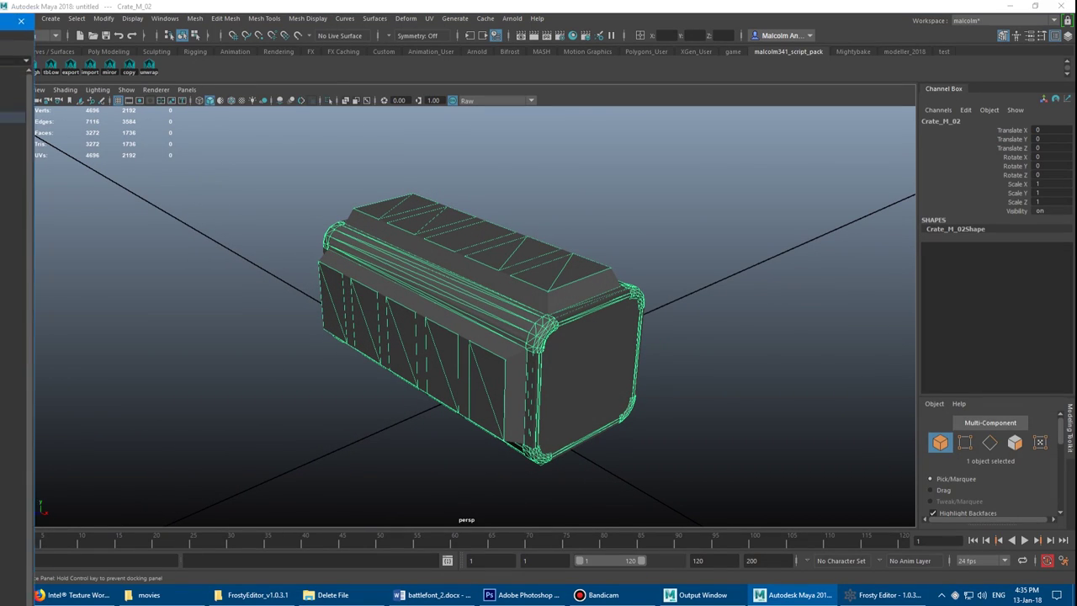
pyautogui.moveTo(74, 26); pyautogui.dragTo(97, 29)
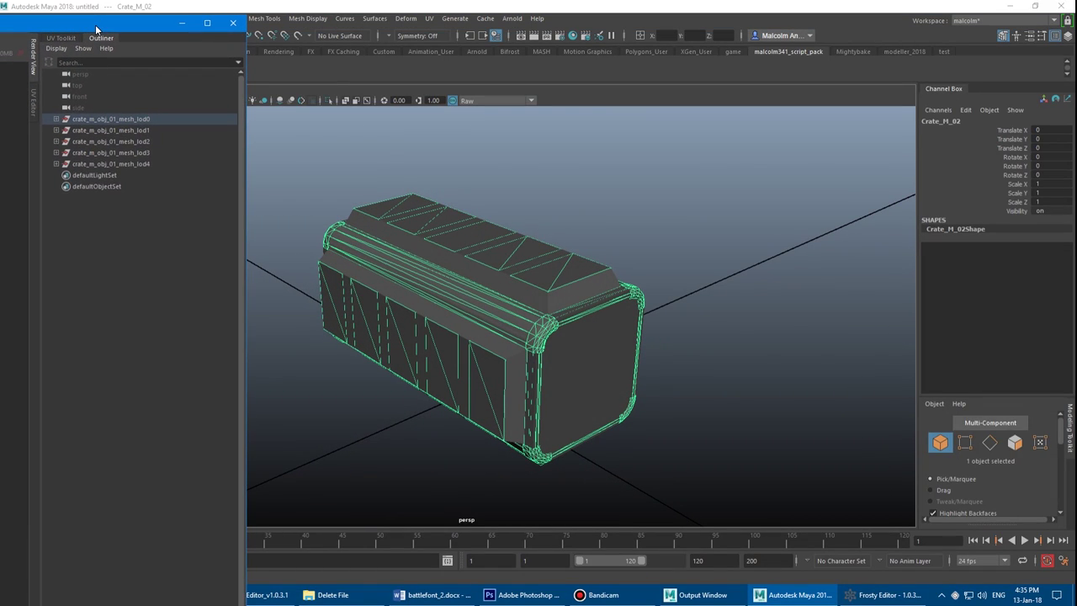
pyautogui.click(153, 141)
pyautogui.click(152, 152)
pyautogui.click(155, 141)
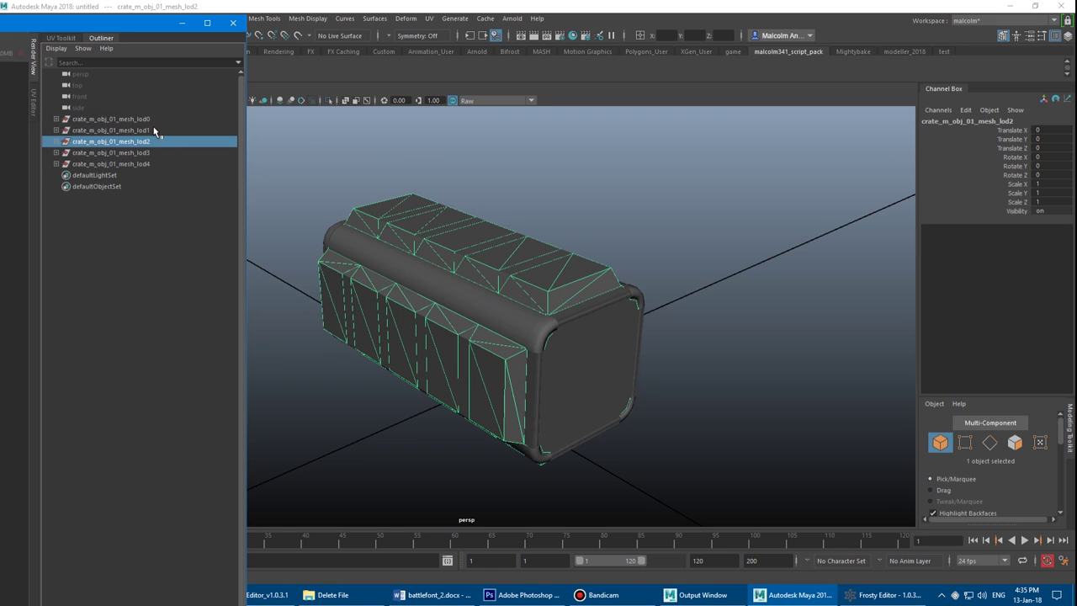
pyautogui.press('Down')
pyautogui.press('Down')
pyautogui.press('Up')
pyautogui.press('Up')
pyautogui.press('Up')
pyautogui.press('Down')
pyautogui.press('Down')
pyautogui.press('Down')
pyautogui.press('Up')
pyautogui.press('Up')
# - Delete the lower-detail groups crate_m_obj_01_mesh_lod1 through crate_m_obj_01_mesh_lod4
pyautogui.press('Up')
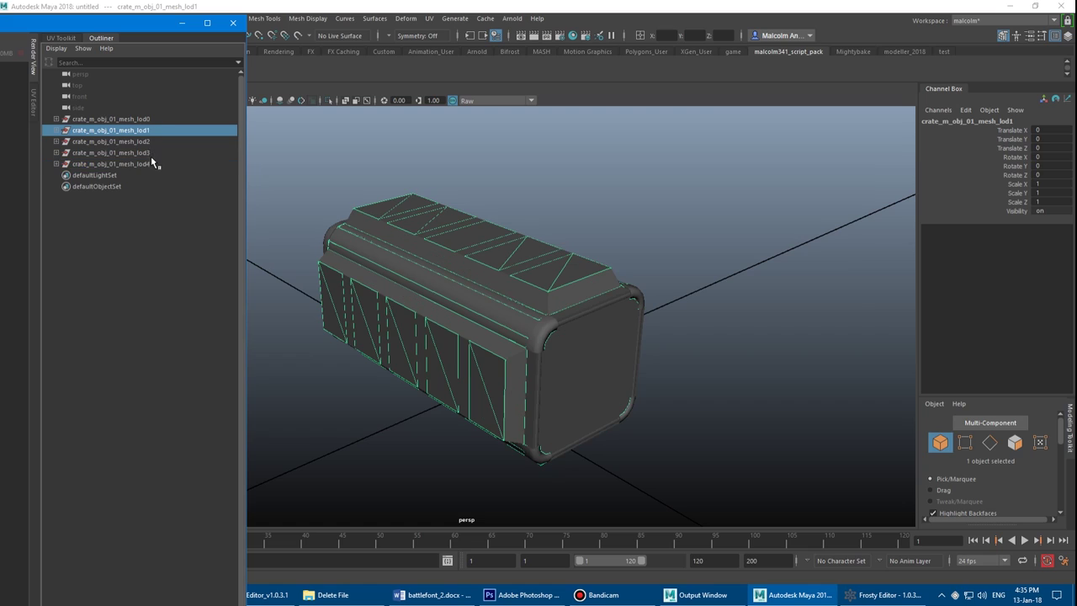
pyautogui.keyDown('shift'); pyautogui.click(153, 164); pyautogui.keyUp('shift')
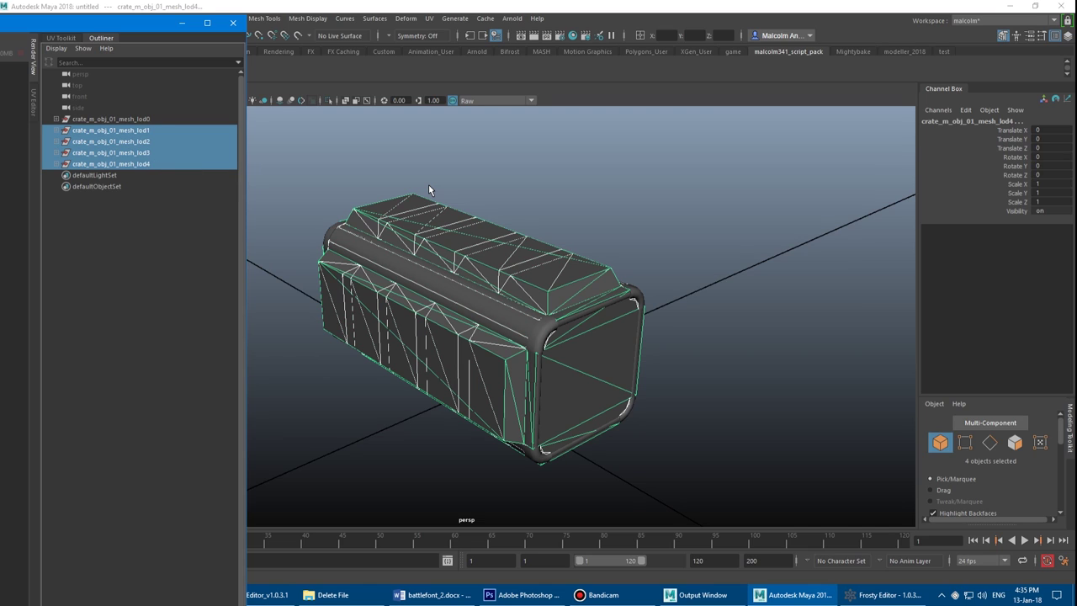
pyautogui.press('Delete')
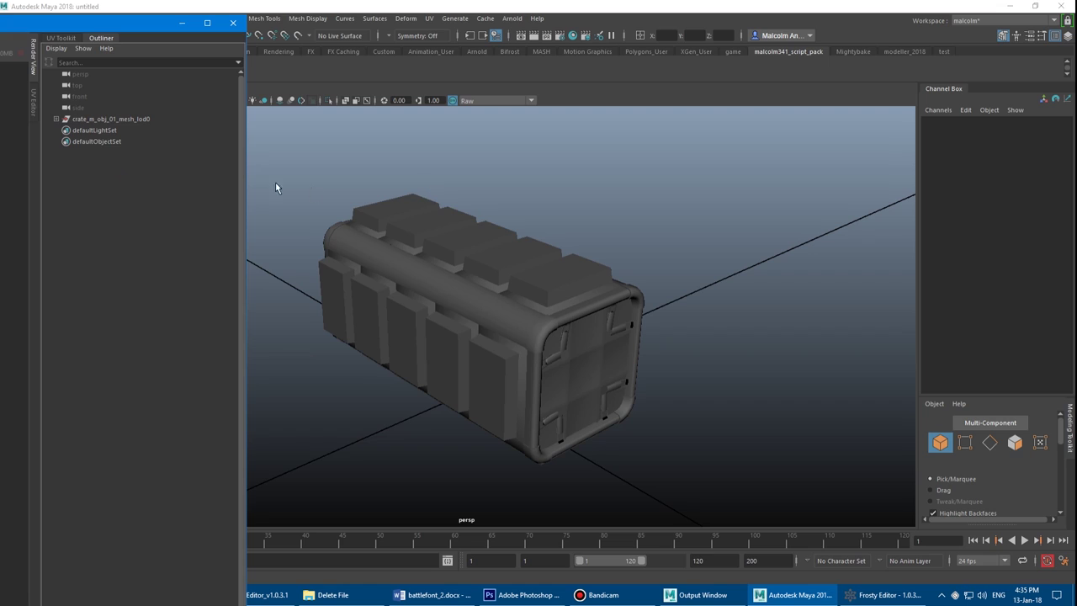
# - Unparent Crate_M_02 from the crate_m_obj_01_mesh_lod0 group and delete the empty group
pyautogui.click(56, 119)
pyautogui.click(107, 131)
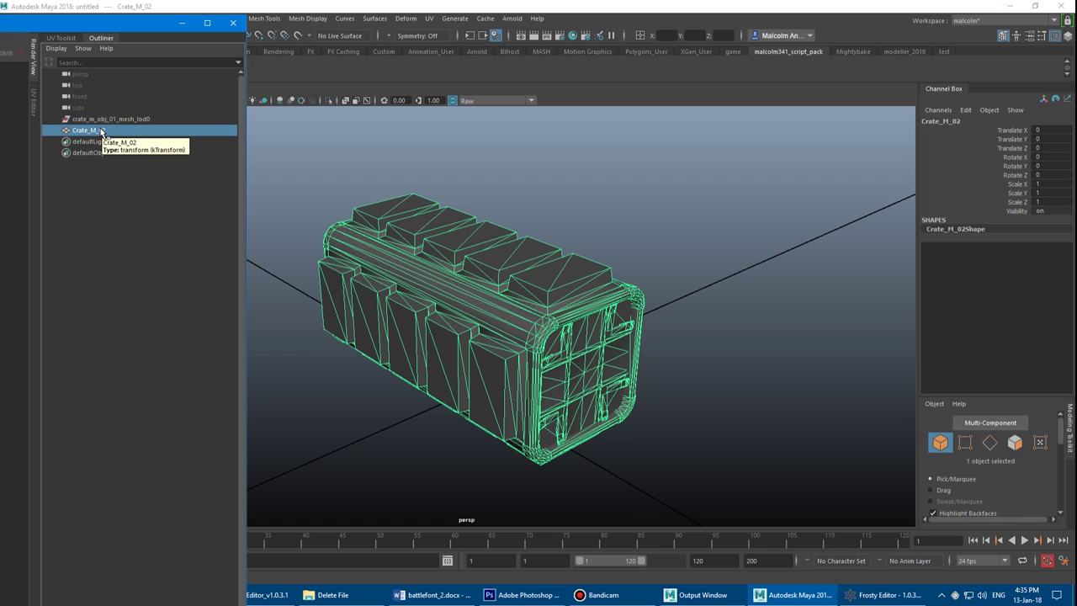
pyautogui.click(116, 120)
pyautogui.press('Delete')
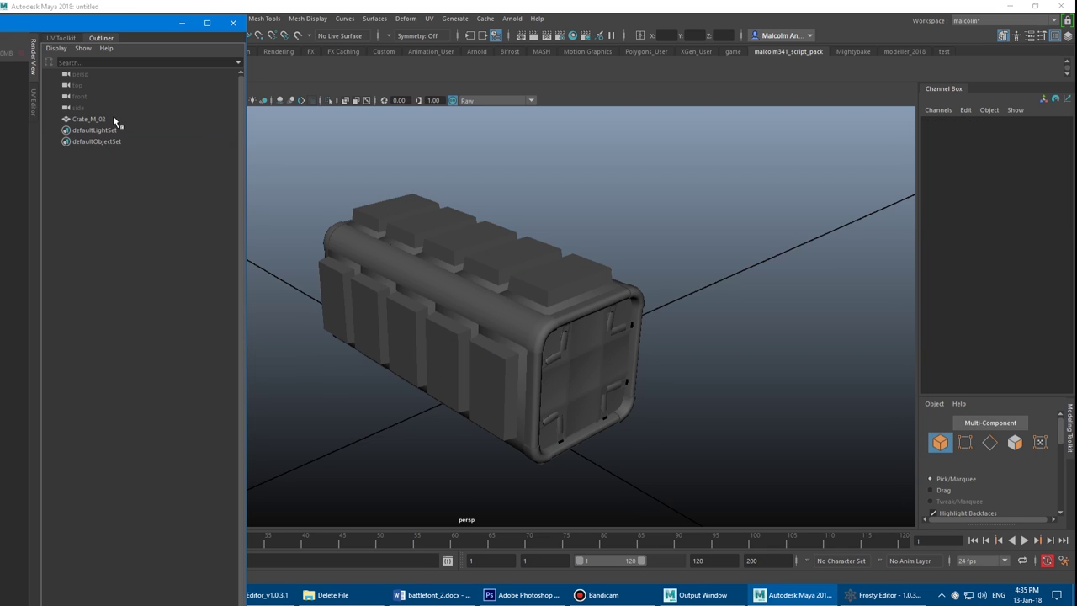
# - Select Crate_M_02 and examine its wireframe from several angles and distances
pyautogui.click(117, 121)
pyautogui.keyDown('alt'); pyautogui.moveTo(539, 261); pyautogui.dragTo(402, 261); pyautogui.keyUp('alt')
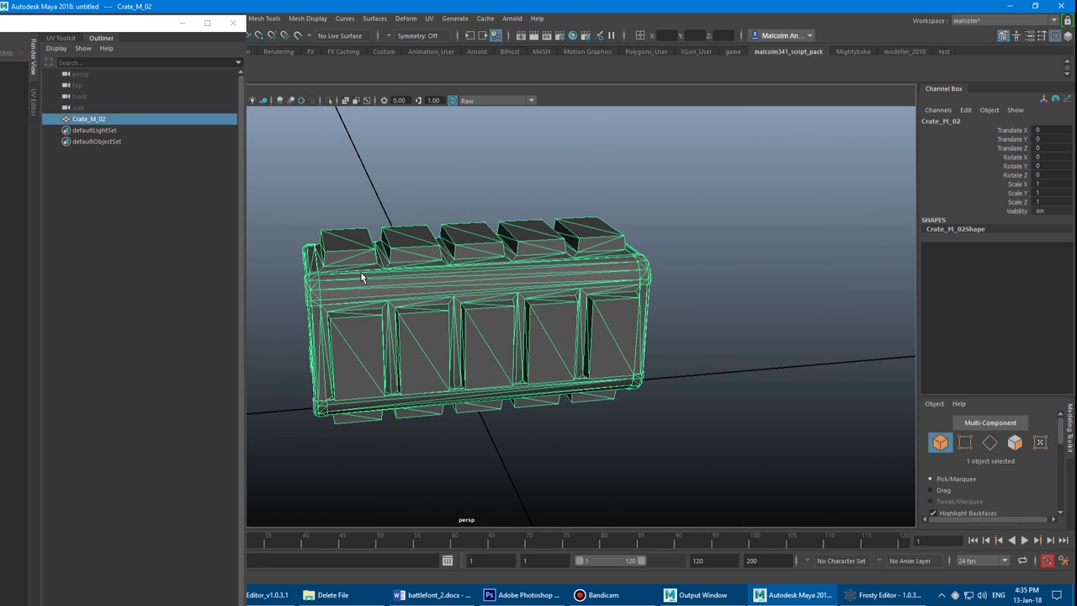
pyautogui.scroll(5, 361, 277)
pyautogui.keyDown('alt'); pyautogui.moveTo(594, 294); pyautogui.dragTo(502, 250); pyautogui.keyUp('alt')
pyautogui.scroll(-8, 503, 250)
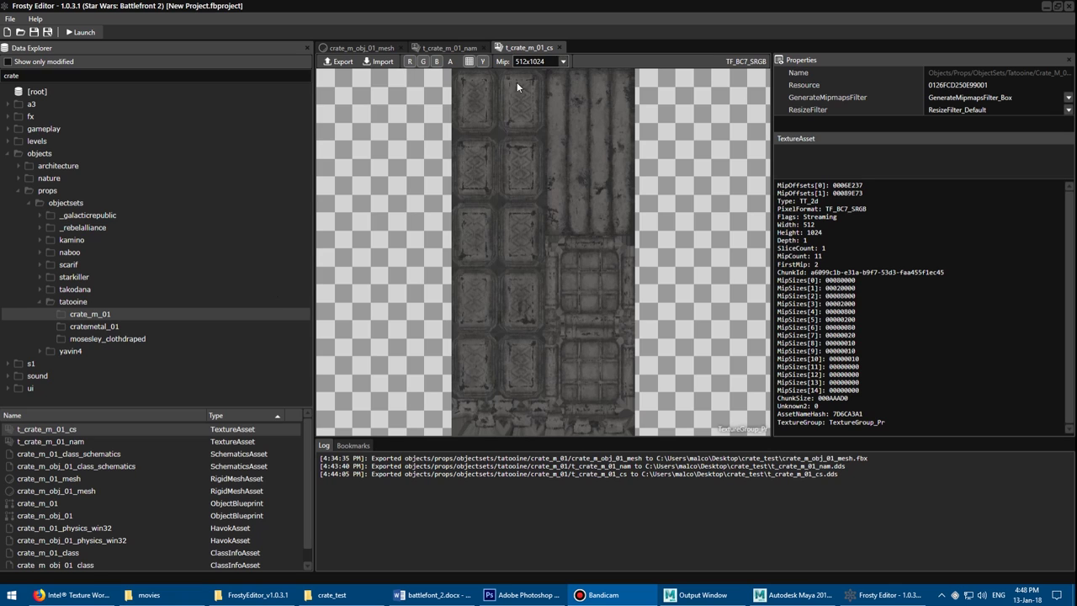
# - Export the t_crate_m_01_cs texture as a DDS file to the crate_test folder on the Desktop, replacing the existing file
pyautogui.click(338, 62)
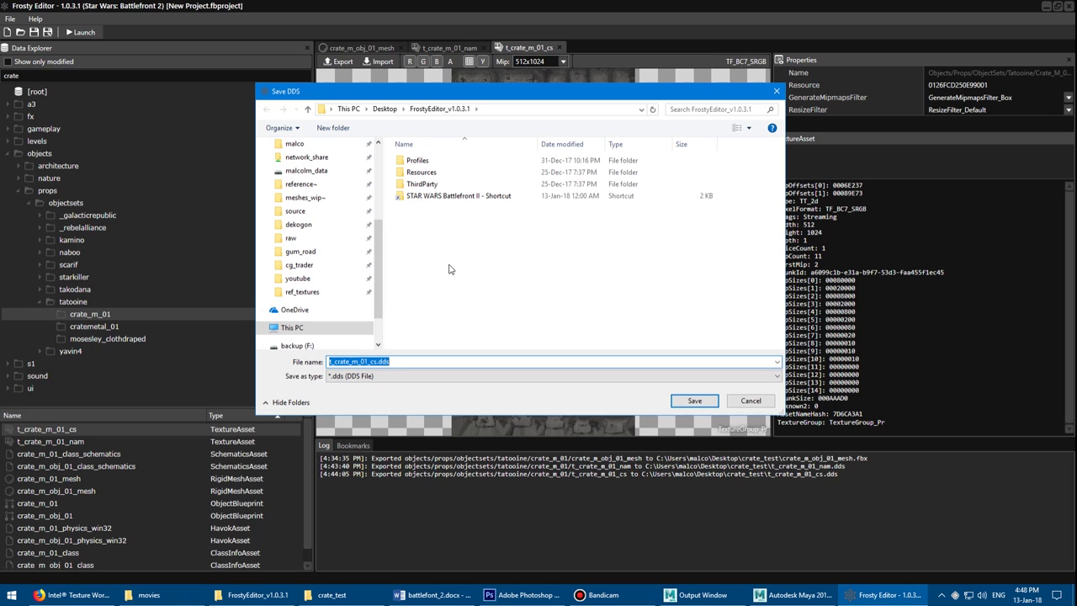
pyautogui.click(297, 166)
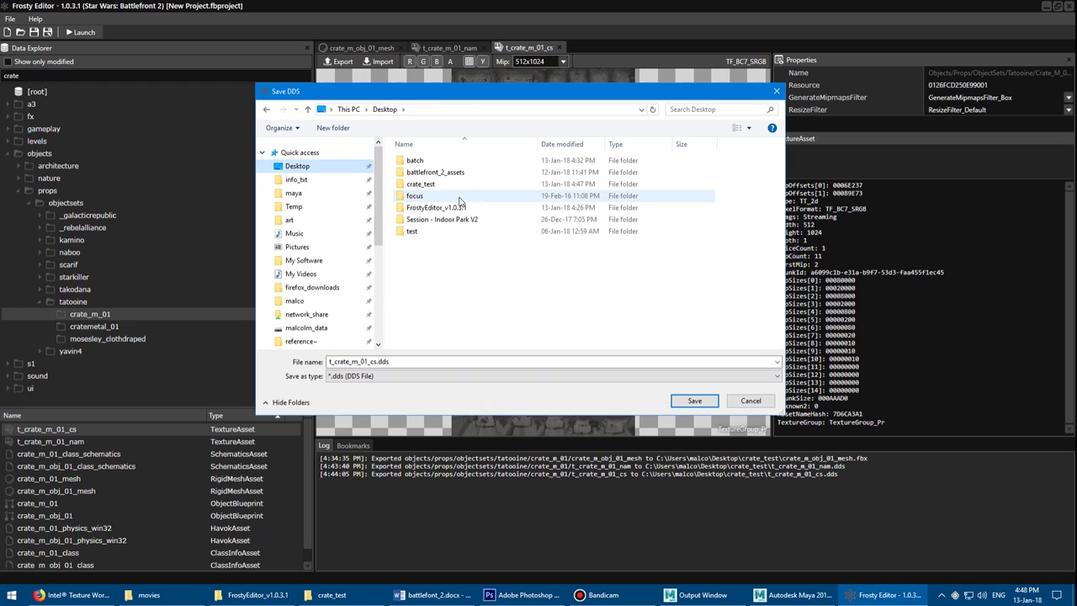
pyautogui.doubleClick(420, 183)
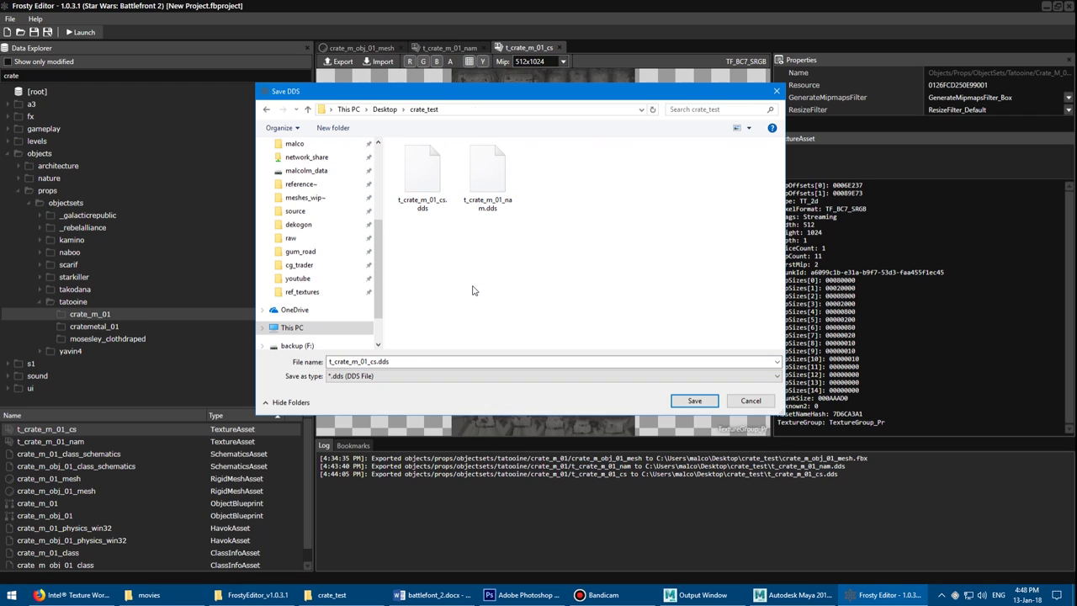
pyautogui.click(396, 361)
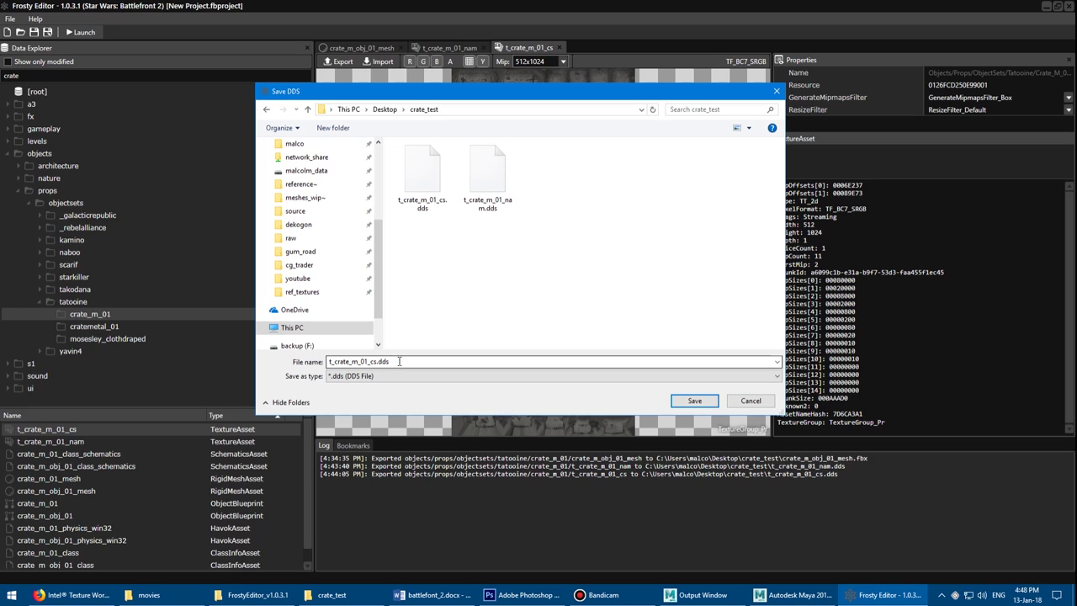
pyautogui.click(399, 376)
pyautogui.click(400, 386)
pyautogui.click(692, 401)
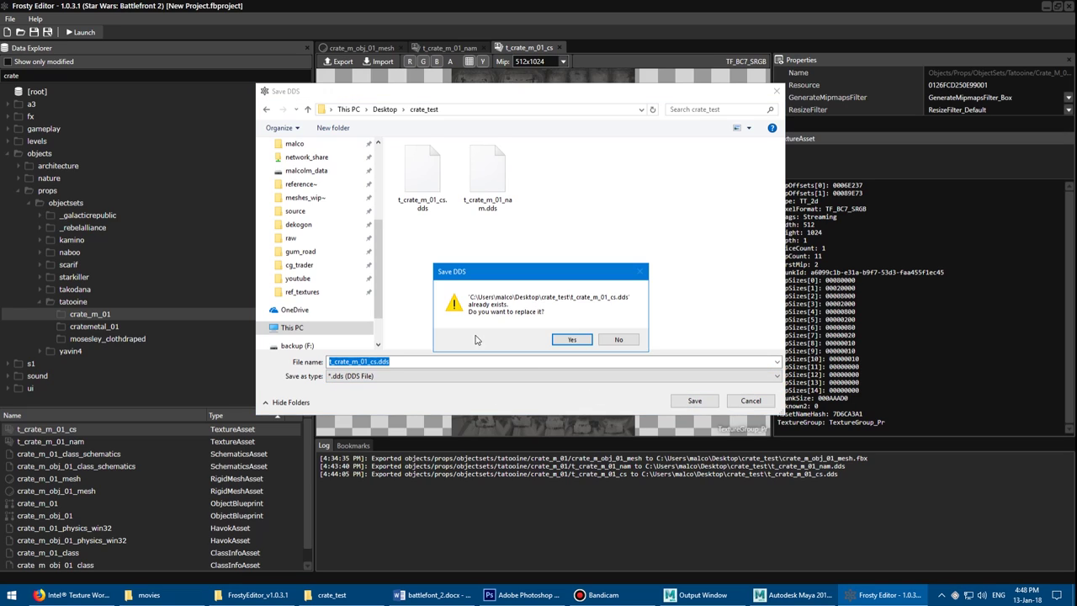
pyautogui.click(569, 340)
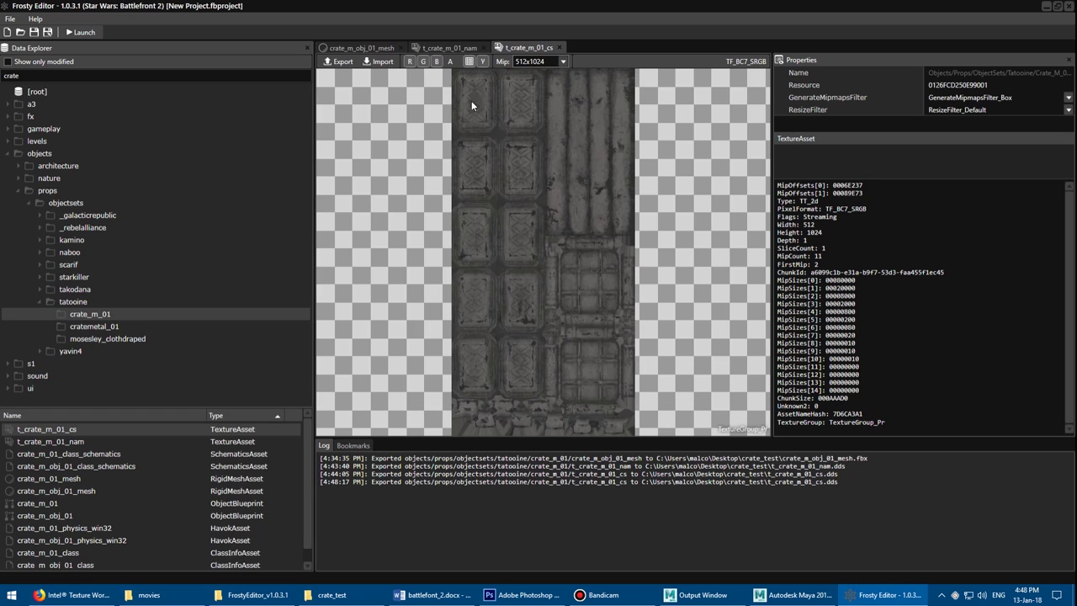
# - Export the t_crate_m_01_nam normal texture as a DDS file to the Desktop's crate_test folder, overwriting the earlier export
pyautogui.click(447, 48)
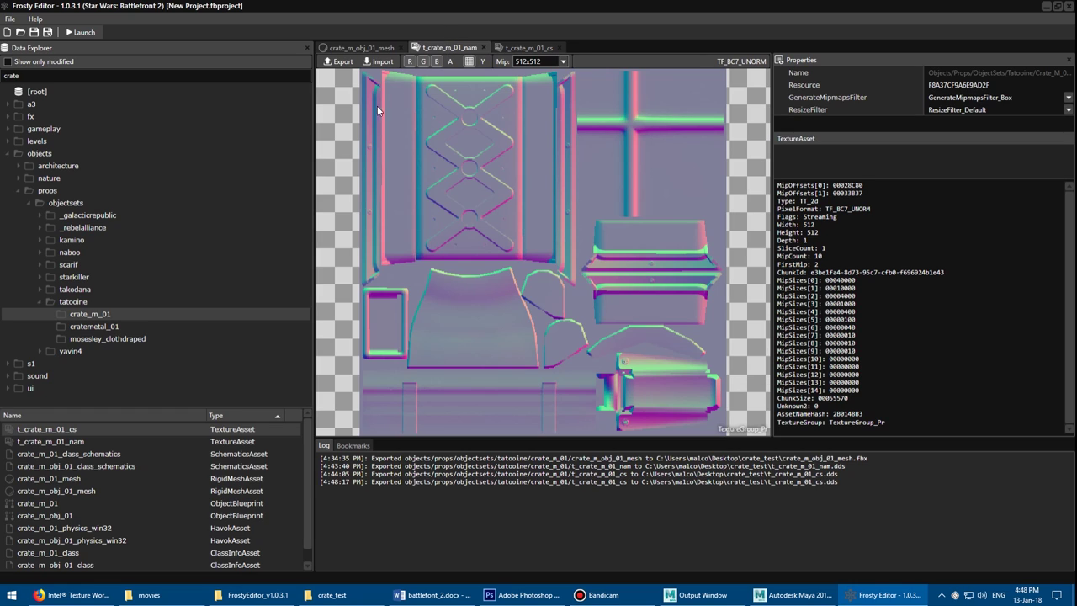
pyautogui.click(339, 62)
pyautogui.scroll(4, 337, 168)
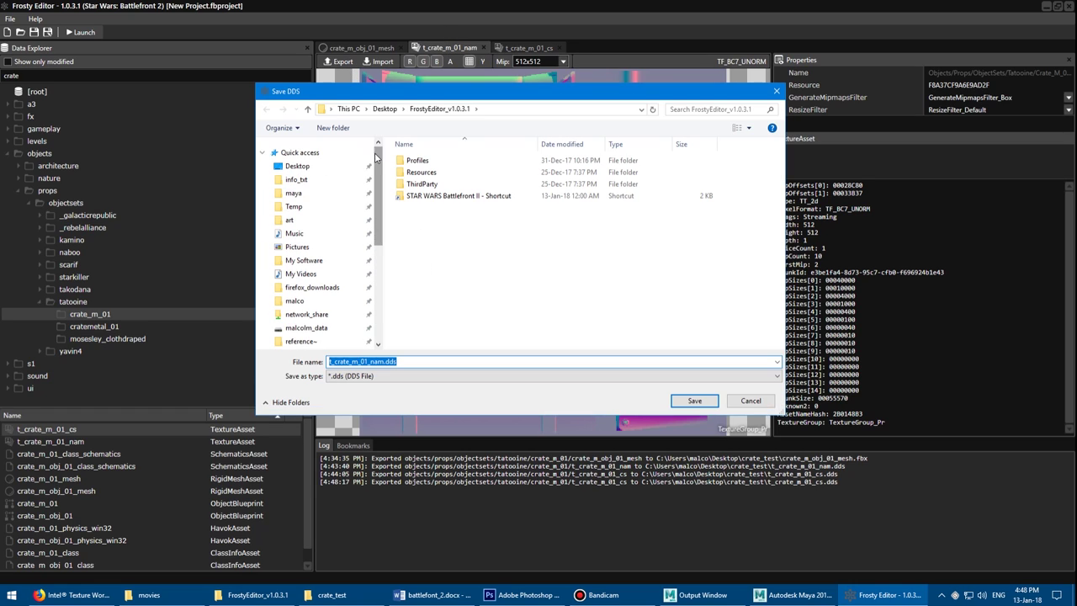
pyautogui.click(318, 167)
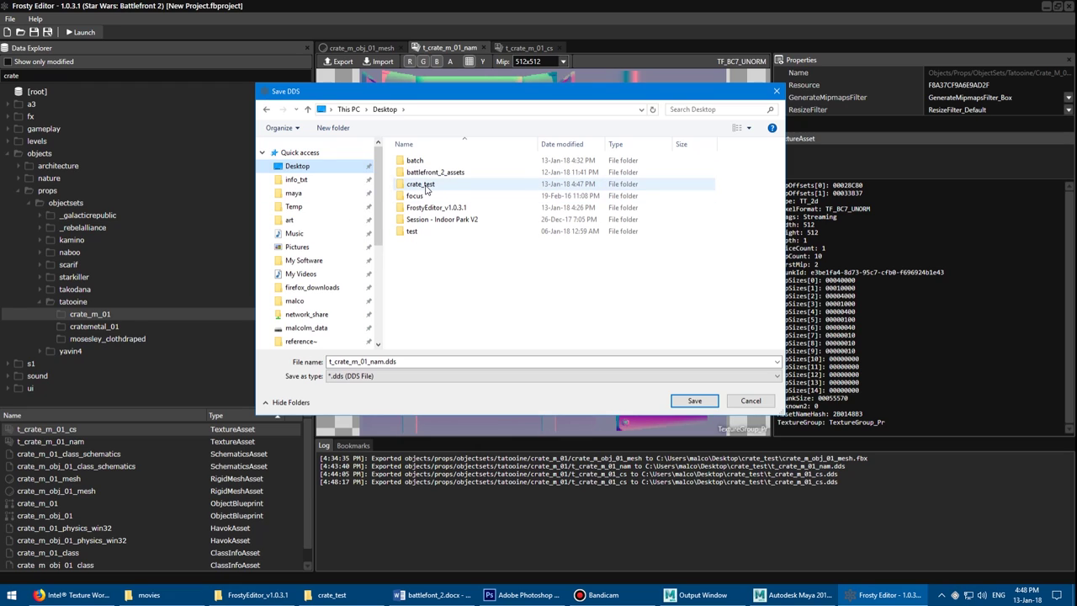
pyautogui.doubleClick(425, 184)
pyautogui.click(692, 401)
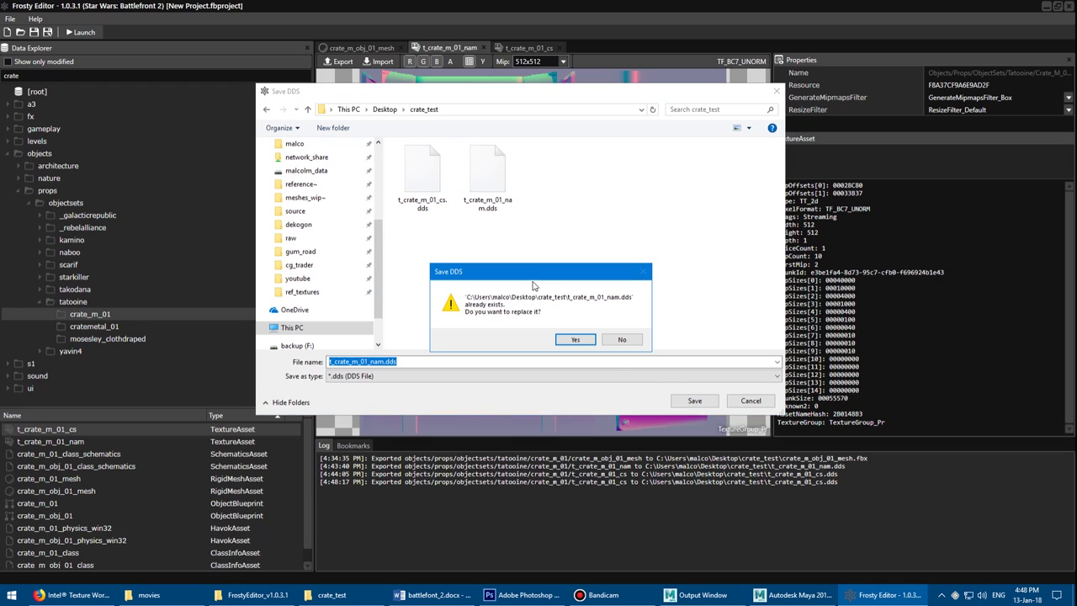
pyautogui.click(576, 341)
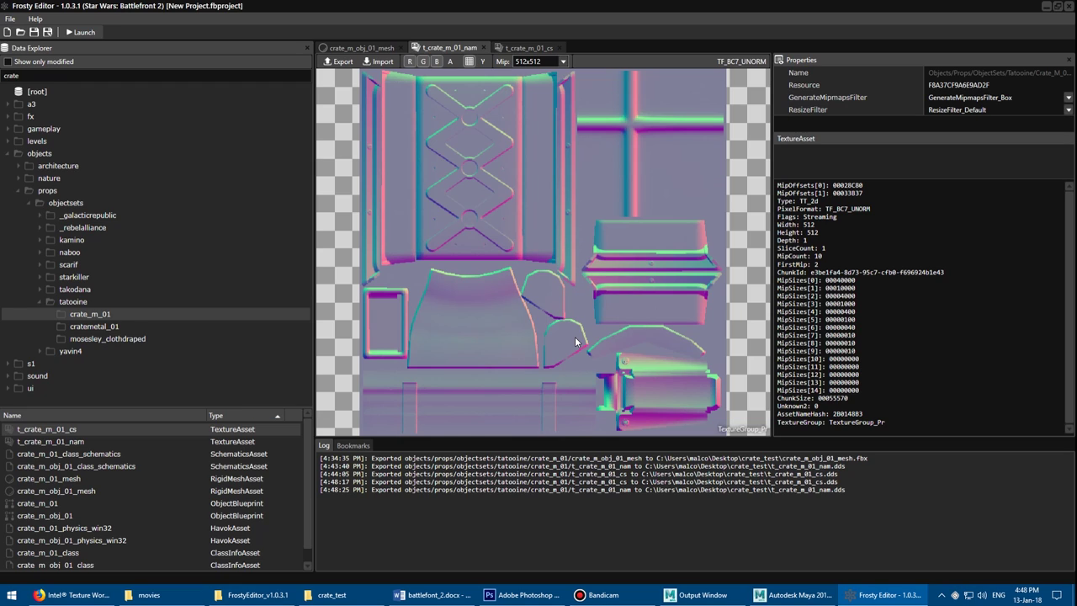
# - Switch to Photoshop and bring in t_crate_m_01_cs.dds and t_crate_m_01_nam.dds from the crate_test folder
pyautogui.click(522, 595)
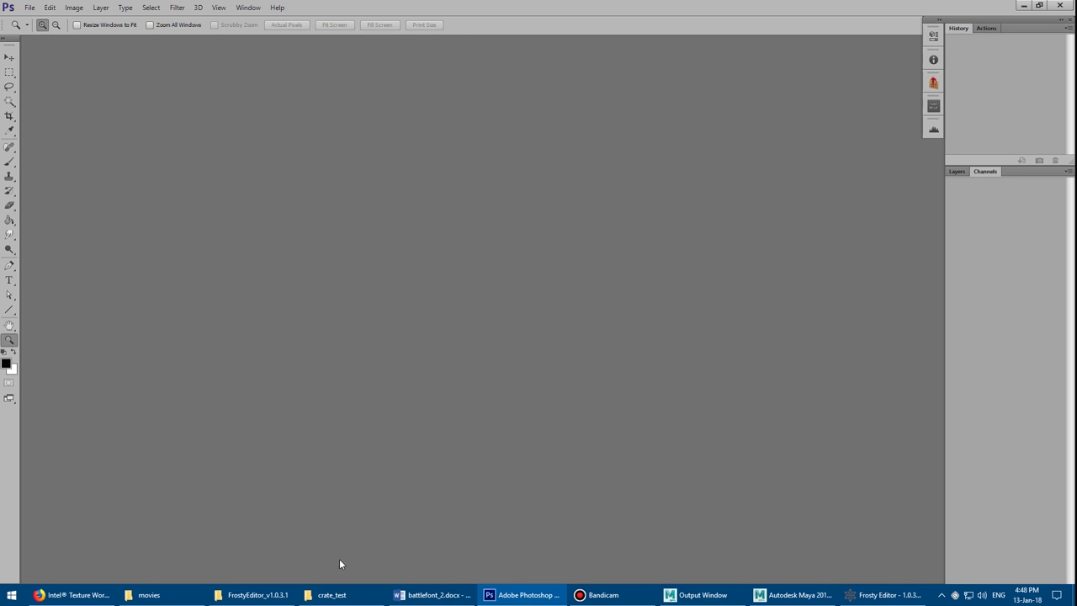
pyautogui.click(341, 595)
pyautogui.click(415, 242)
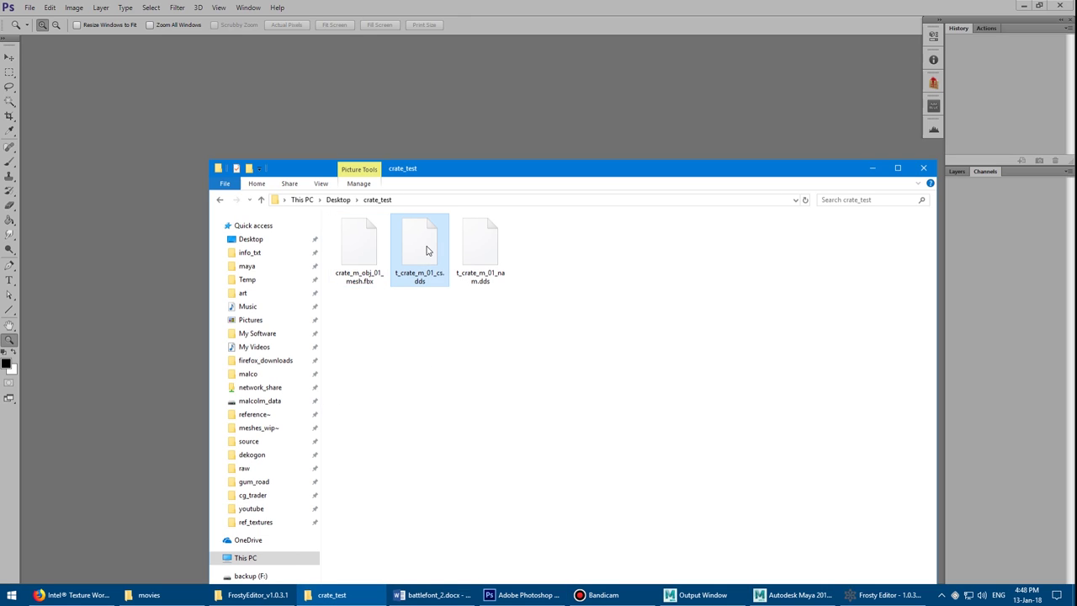
pyautogui.keyDown('ctrl'); pyautogui.click(477, 250); pyautogui.keyUp('ctrl')
pyautogui.moveTo(477, 241); pyautogui.dragTo(464, 118)
# - Load both DDS textures with their transparency as an alpha channel and without mip-maps as separate layers
pyautogui.moveTo(489, 170); pyautogui.dragTo(371, 167)
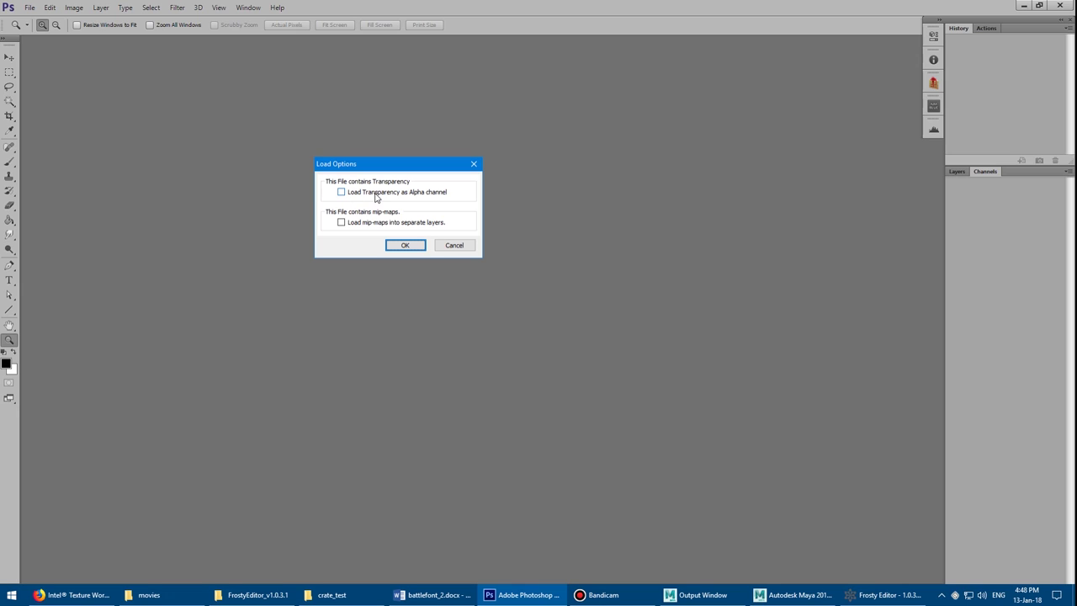
pyautogui.click(375, 193)
pyautogui.click(404, 244)
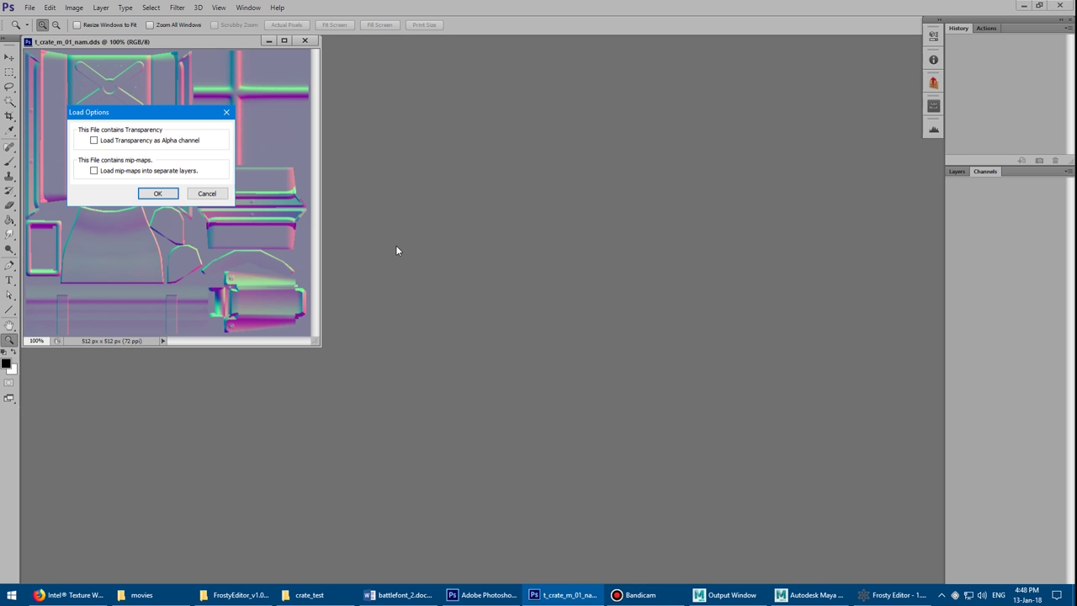
pyautogui.click(108, 142)
pyautogui.click(149, 193)
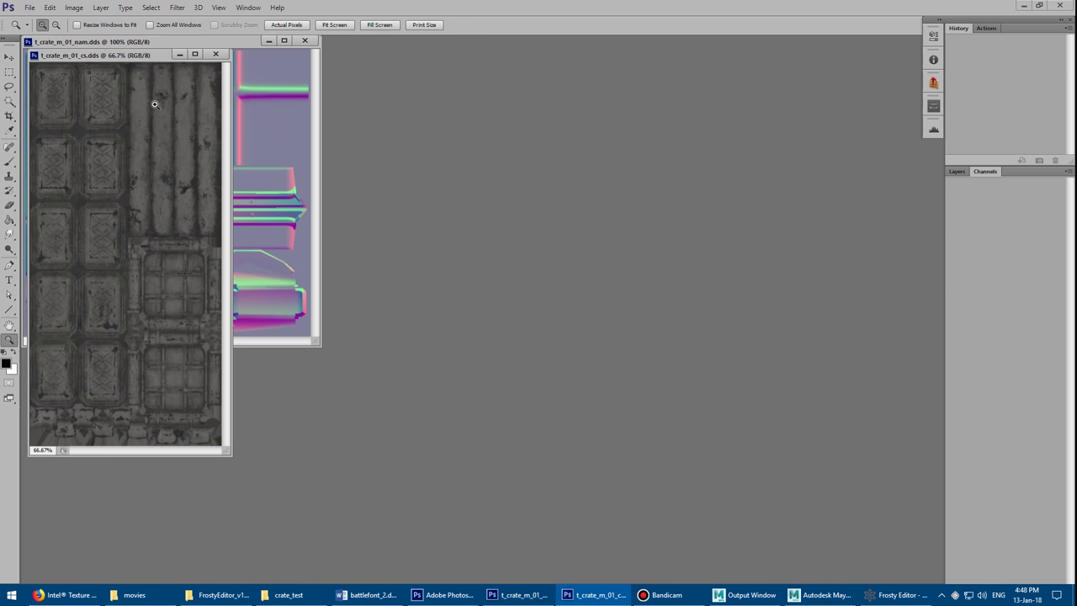
# - Arrange the two texture windows side by side and enlarge them so each image shows in full
pyautogui.moveTo(132, 58); pyautogui.dragTo(498, 98)
pyautogui.moveTo(215, 43); pyautogui.dragTo(369, 86)
pyautogui.moveTo(527, 101); pyautogui.dragTo(354, 67)
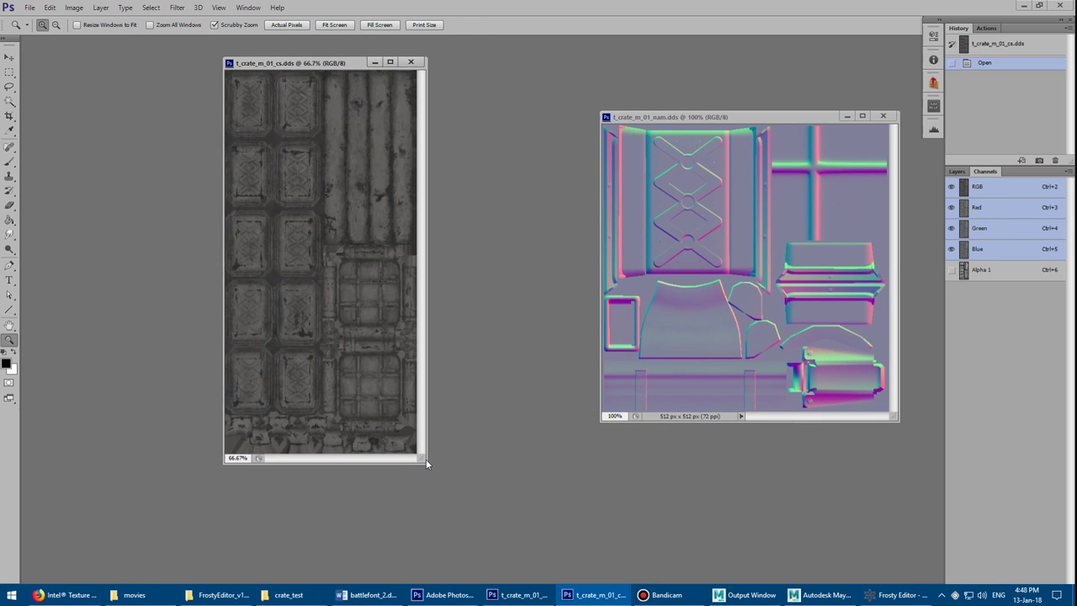
pyautogui.moveTo(426, 462); pyautogui.dragTo(511, 533)
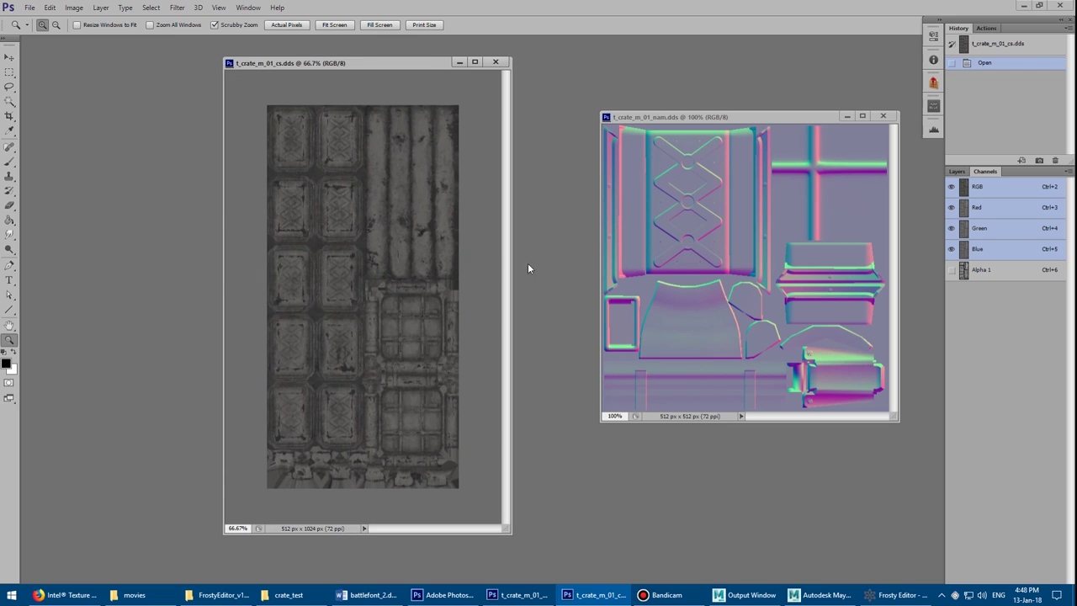
pyautogui.moveTo(599, 424); pyautogui.dragTo(557, 476)
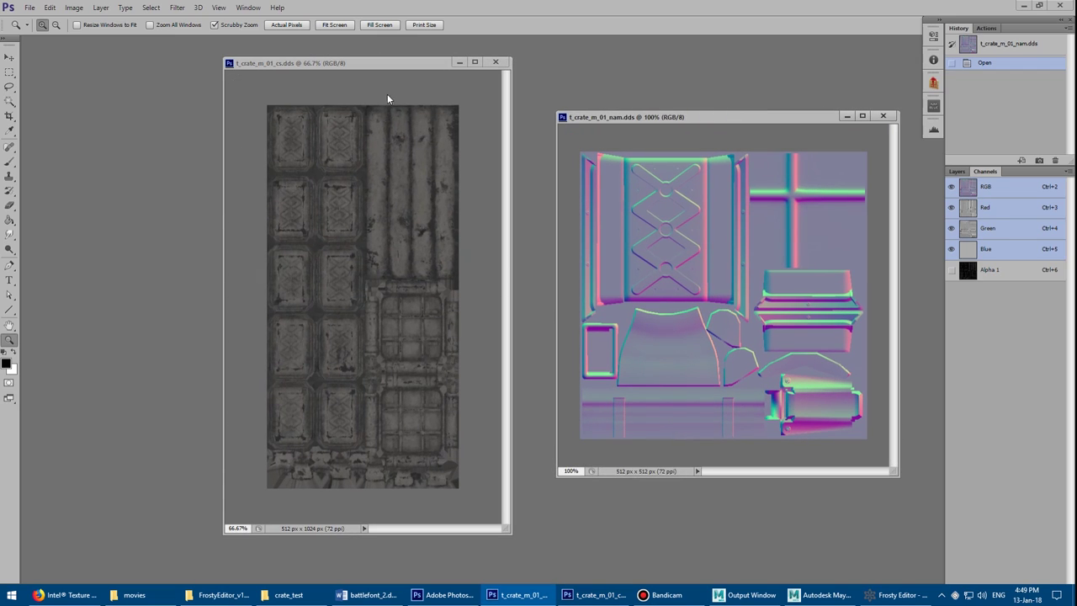
pyautogui.moveTo(381, 67); pyautogui.dragTo(317, 67)
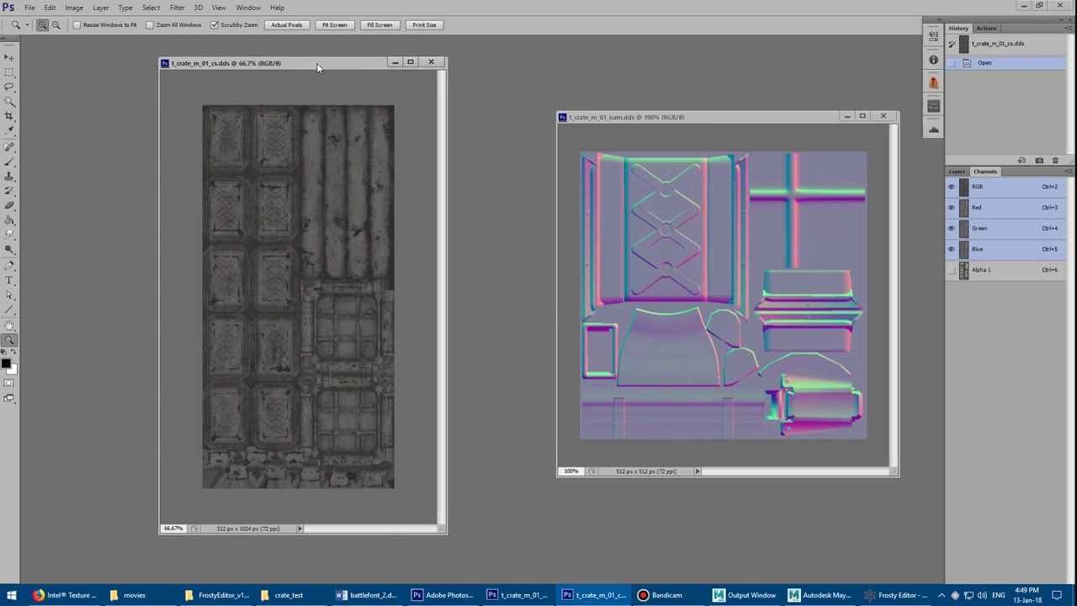
# - Examine the Alpha 1 channel of the t_crate_m_01_cs texture, then return to its full-colour Background layer
pyautogui.click(1008, 275)
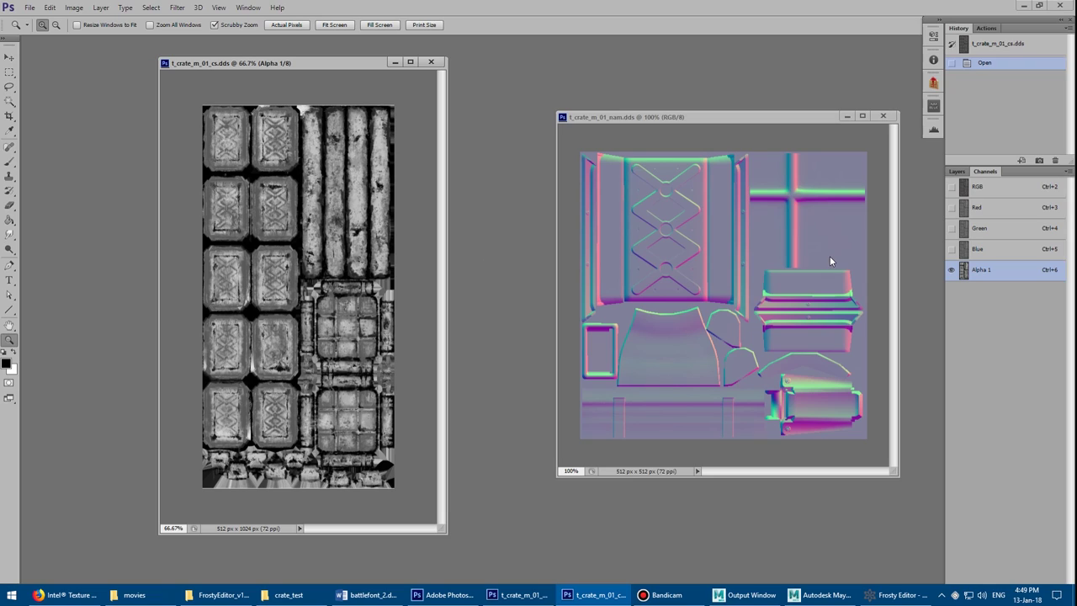
pyautogui.click(958, 172)
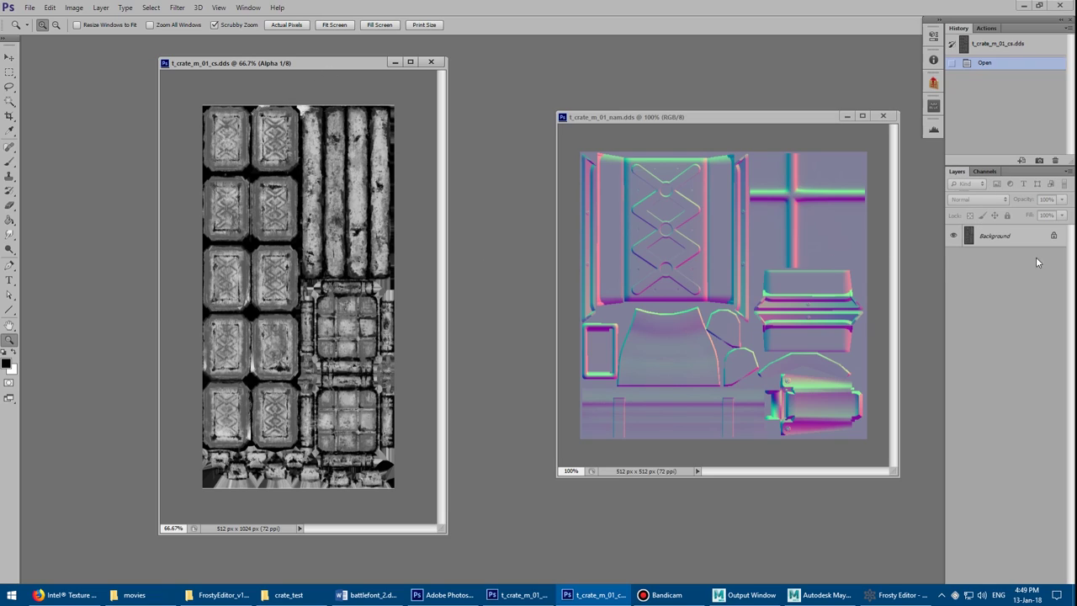
pyautogui.doubleClick(969, 237)
pyautogui.press('Escape')
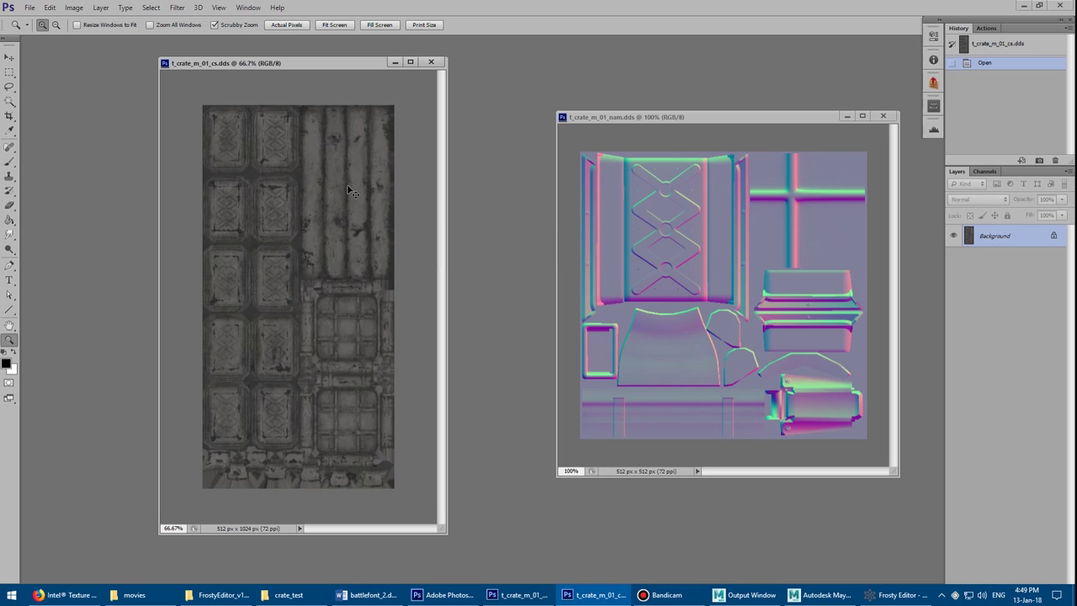
# - Save the t_crate_m_01_cs texture in Targa format as t_crate_m_01_cs.tga in the crate_test folder
pyautogui.hotkey('ctrl', 'shift', 's')
pyautogui.click(590, 446)
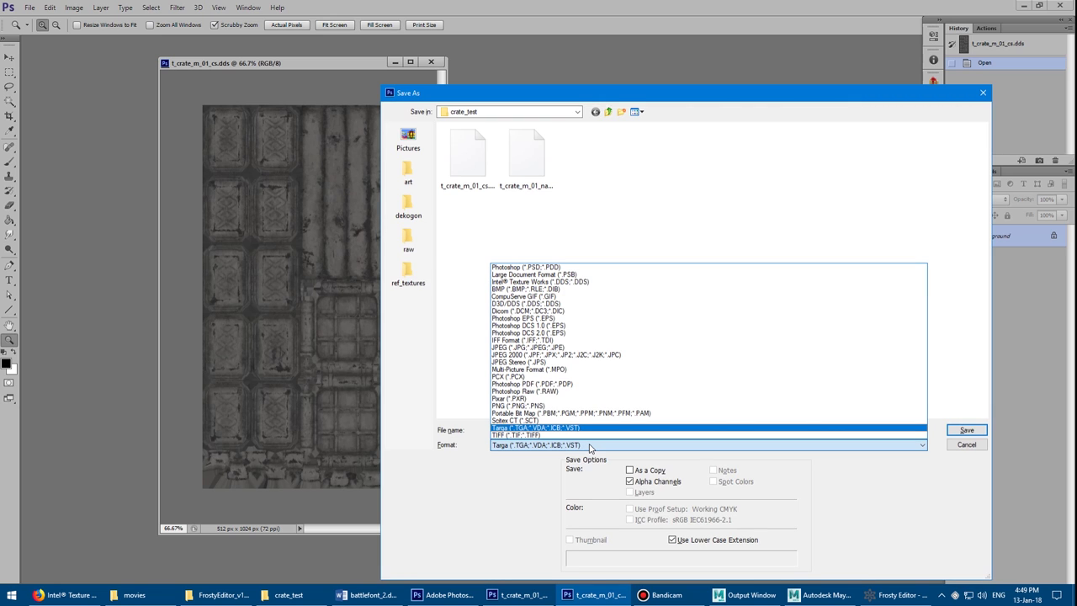
pyautogui.click(585, 431)
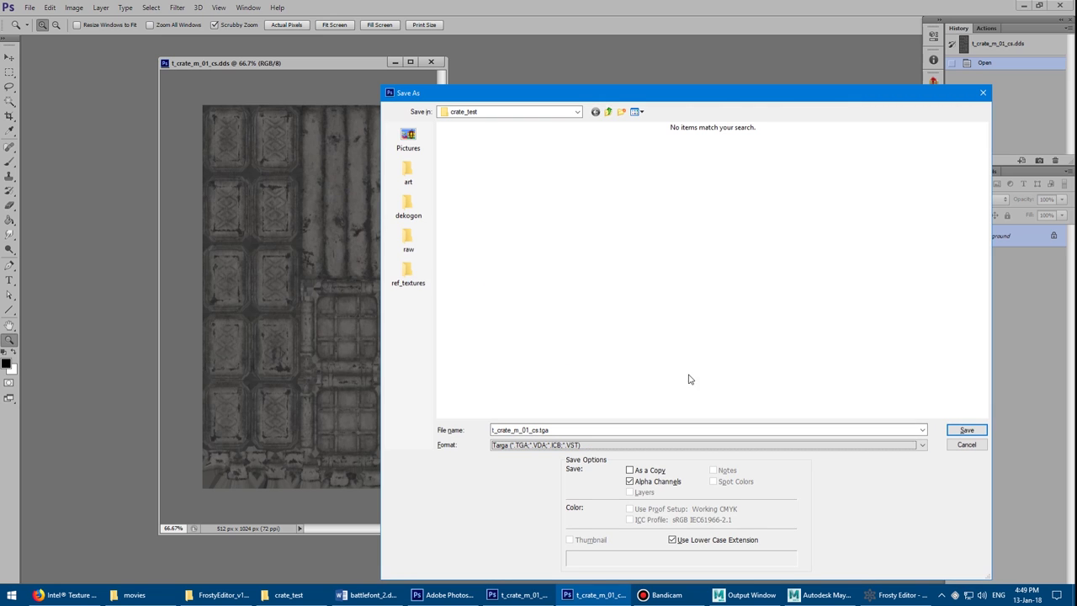
pyautogui.click(959, 430)
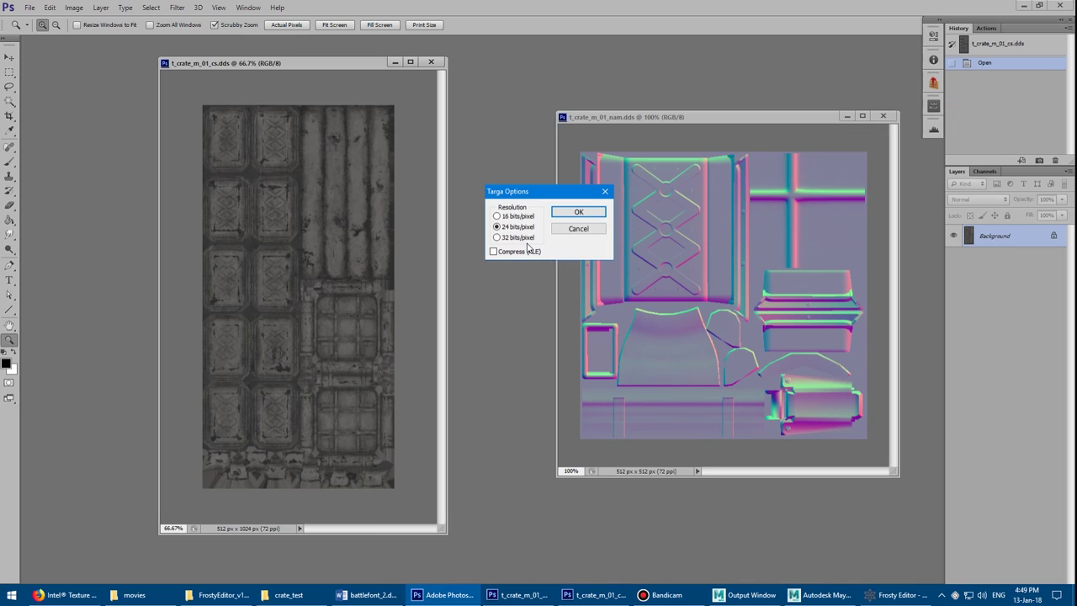
pyautogui.moveTo(548, 194); pyautogui.dragTo(492, 185)
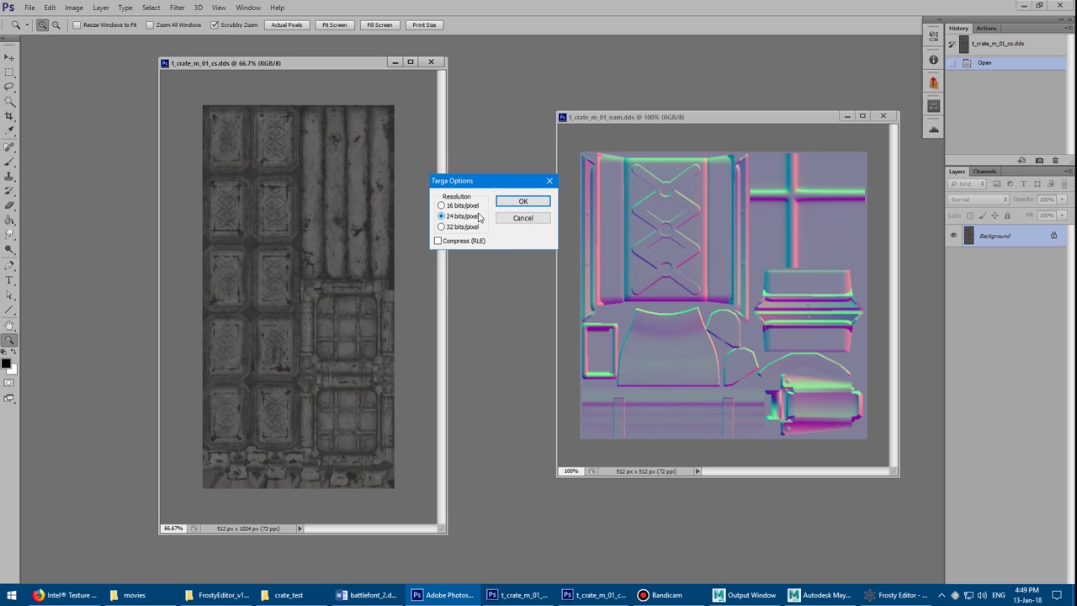
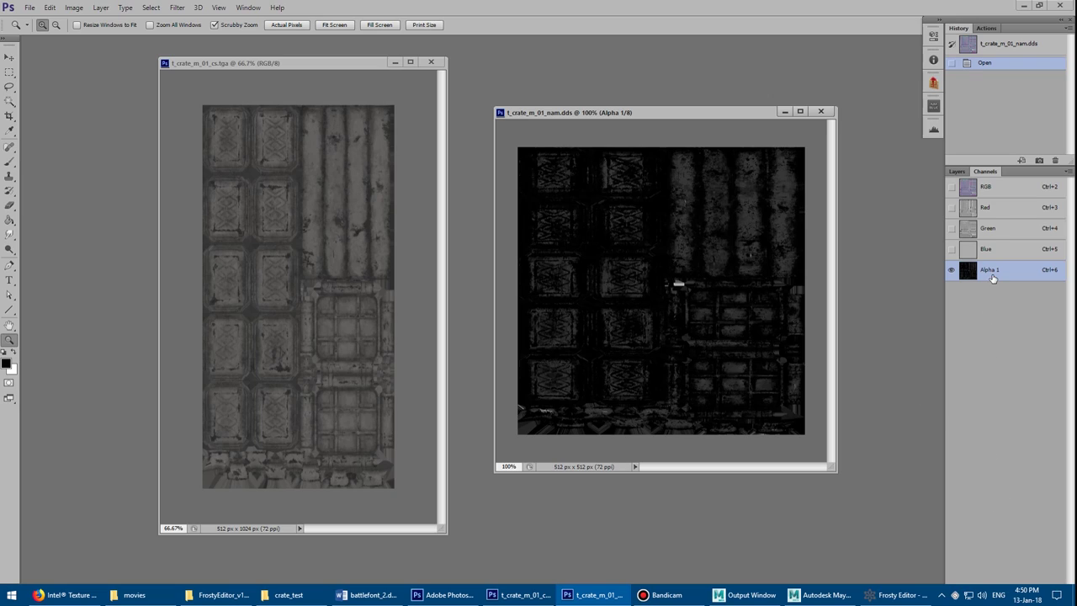
# - Compare the Red, Green and Blue channels of the t_crate_m_01_nam texture one at a time
pyautogui.click(971, 207)
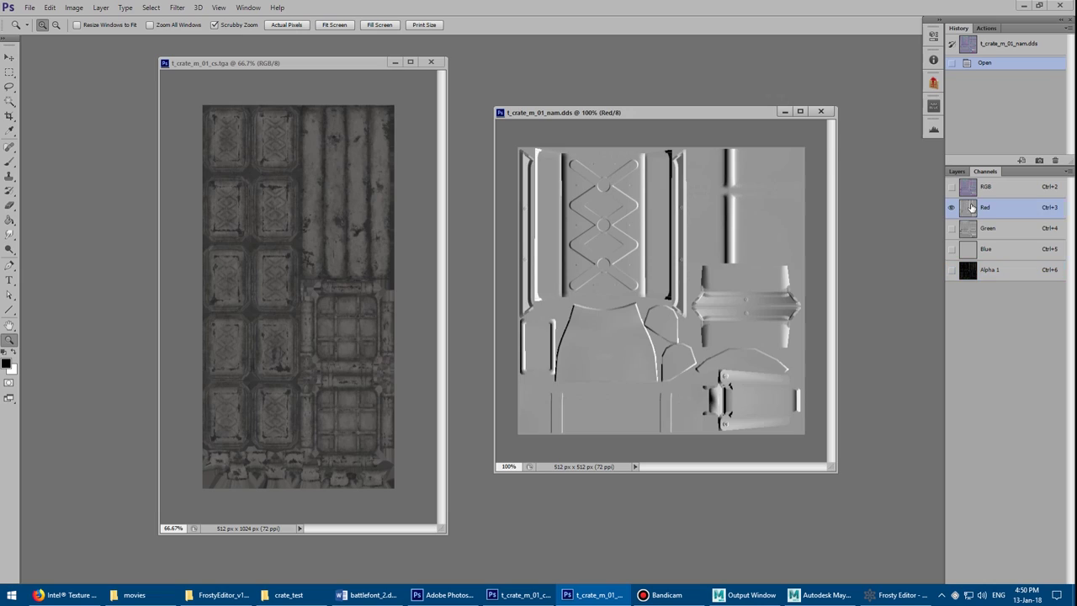
pyautogui.click(970, 229)
pyautogui.click(971, 210)
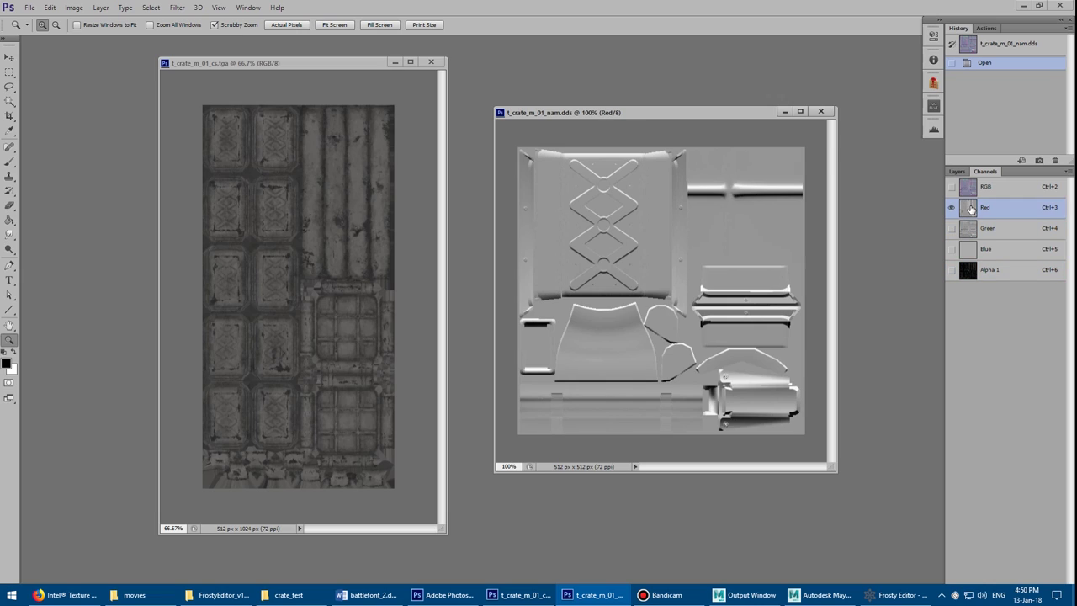
pyautogui.click(970, 229)
pyautogui.click(968, 250)
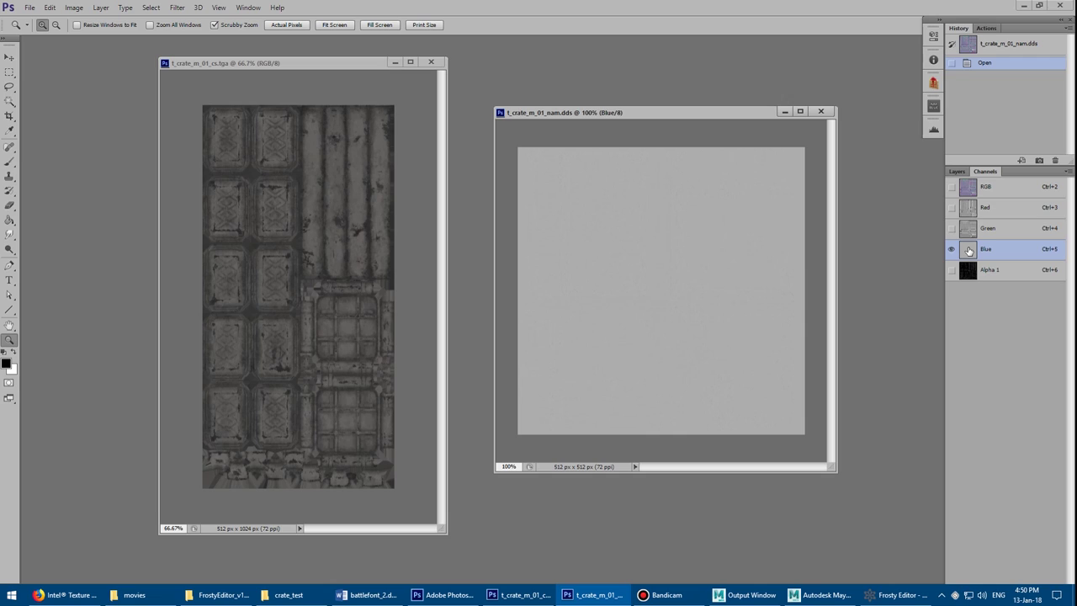
pyautogui.click(969, 232)
pyautogui.click(969, 209)
pyautogui.click(968, 232)
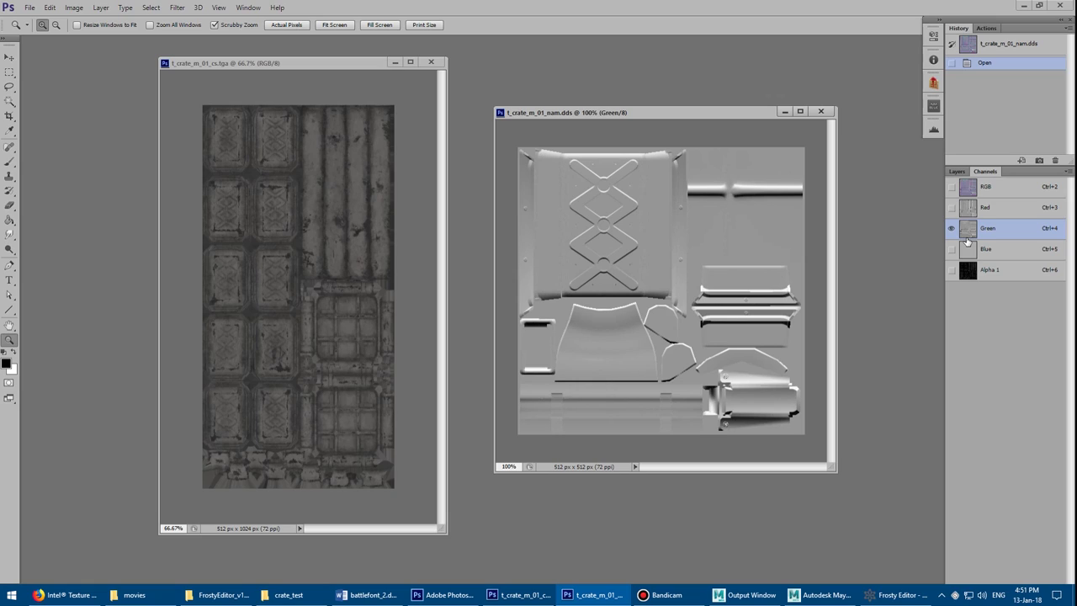
pyautogui.click(970, 209)
pyautogui.click(970, 229)
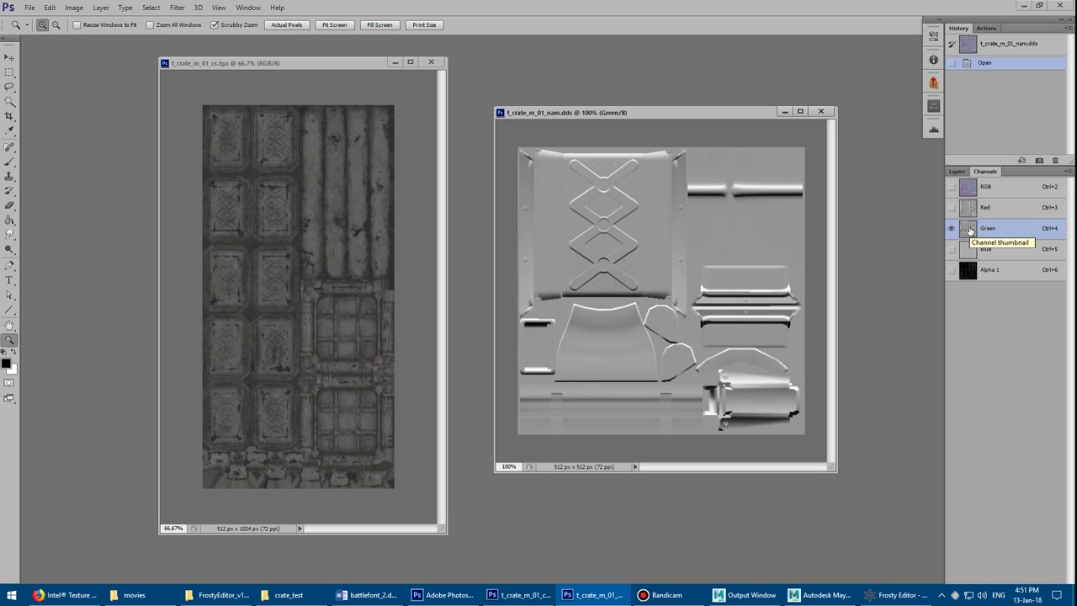
pyautogui.click(970, 250)
pyautogui.click(970, 229)
pyautogui.click(971, 210)
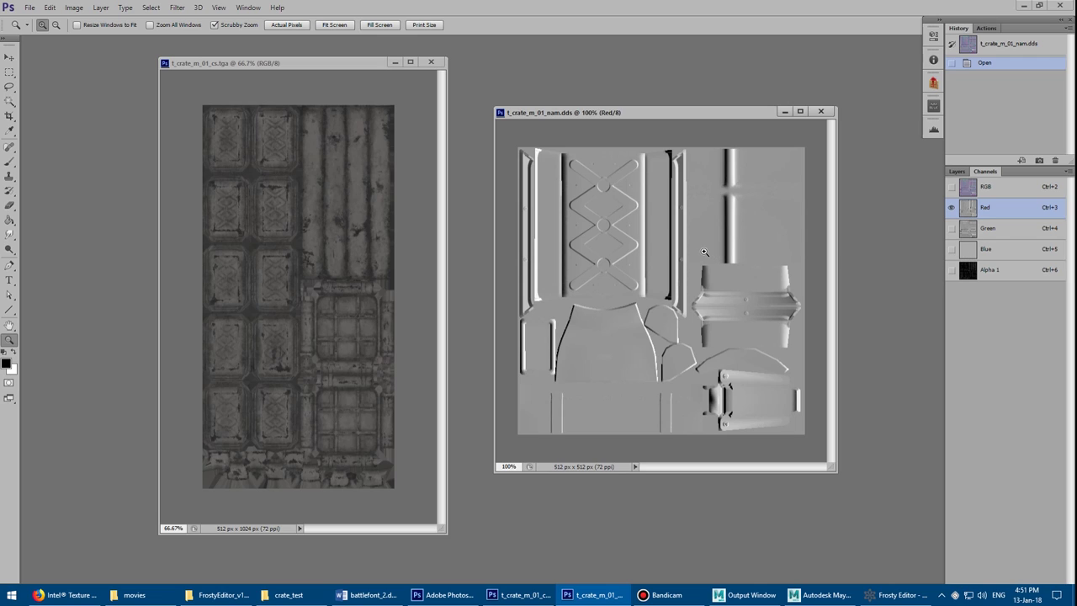
# - Save the t_crate_m_01_nam texture as a PNG copy in the crate_test folder without compression or interlacing, and close the DDS image
pyautogui.moveTo(638, 117); pyautogui.dragTo(611, 107)
pyautogui.hotkey('ctrl', 'shift', 's')
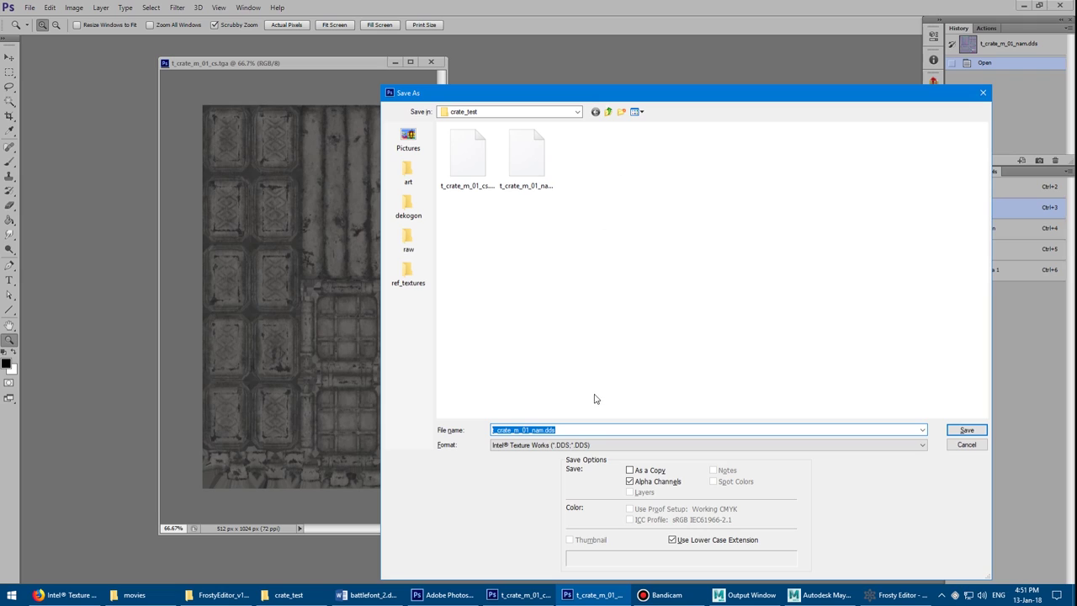
pyautogui.click(579, 446)
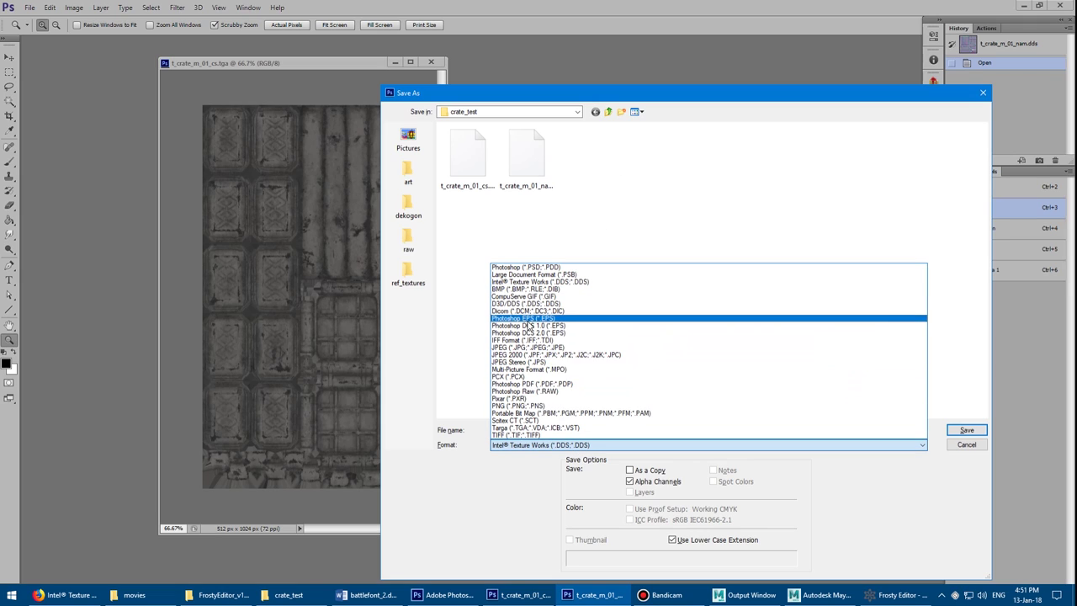
pyautogui.press('Escape')
pyautogui.press('p')
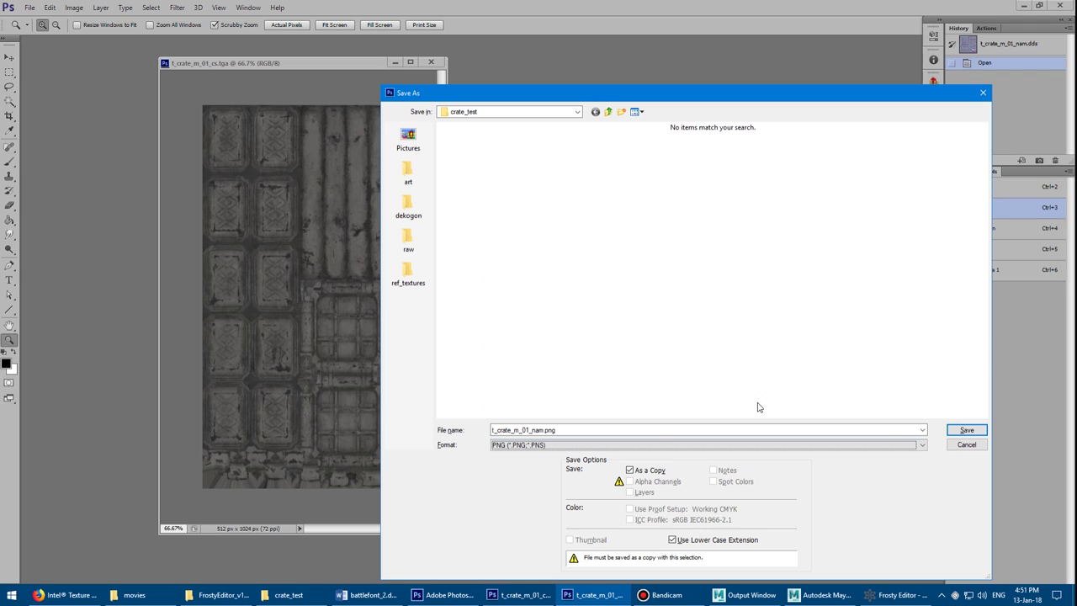
pyautogui.click(967, 430)
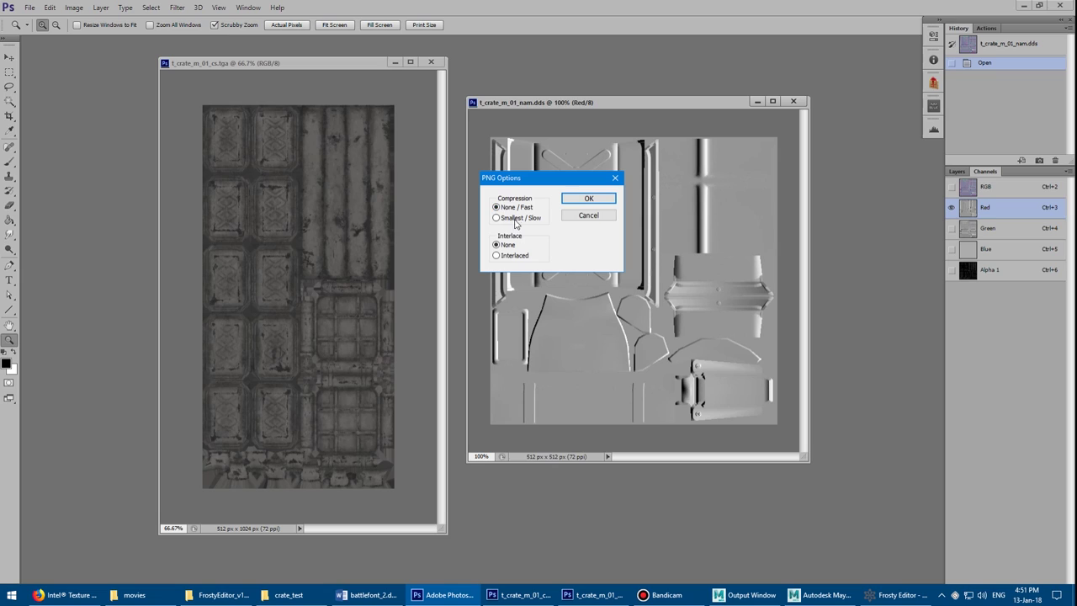
pyautogui.click(588, 198)
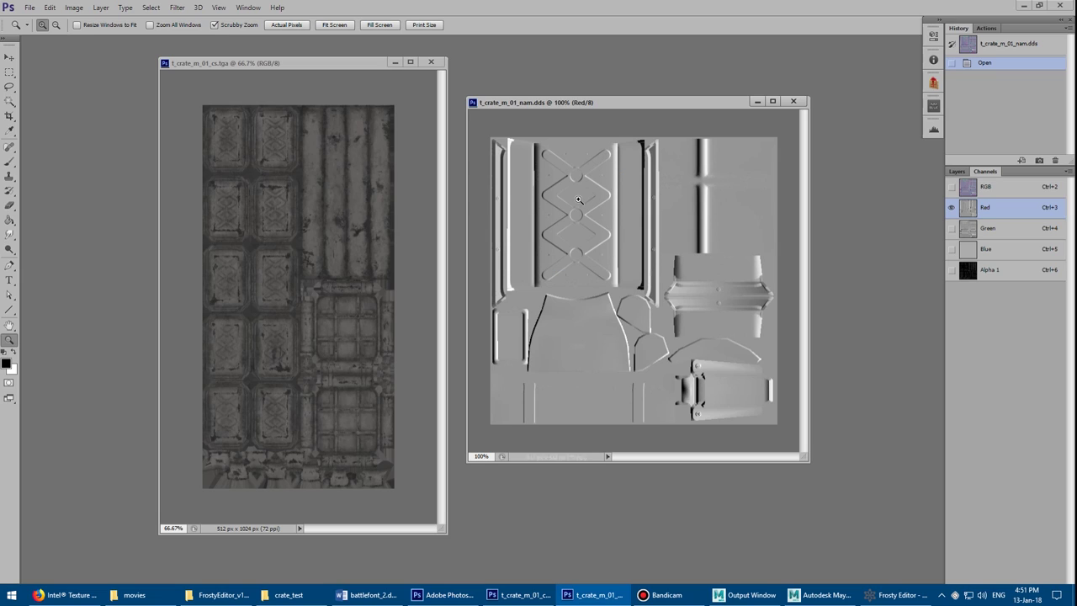
pyautogui.click(793, 101)
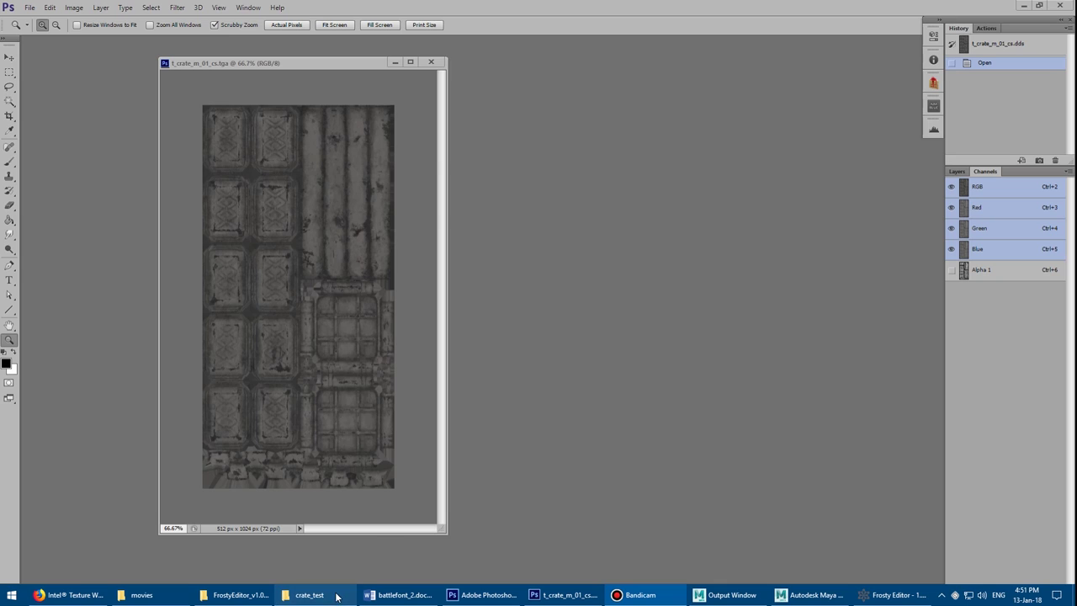
# - Switch to File Explorer and launch NormalCompleter.exe from the FrostyEditor_v1.0.3.1 folder on the Desktop
pyautogui.click(340, 591)
pyautogui.moveTo(482, 164); pyautogui.dragTo(549, 131)
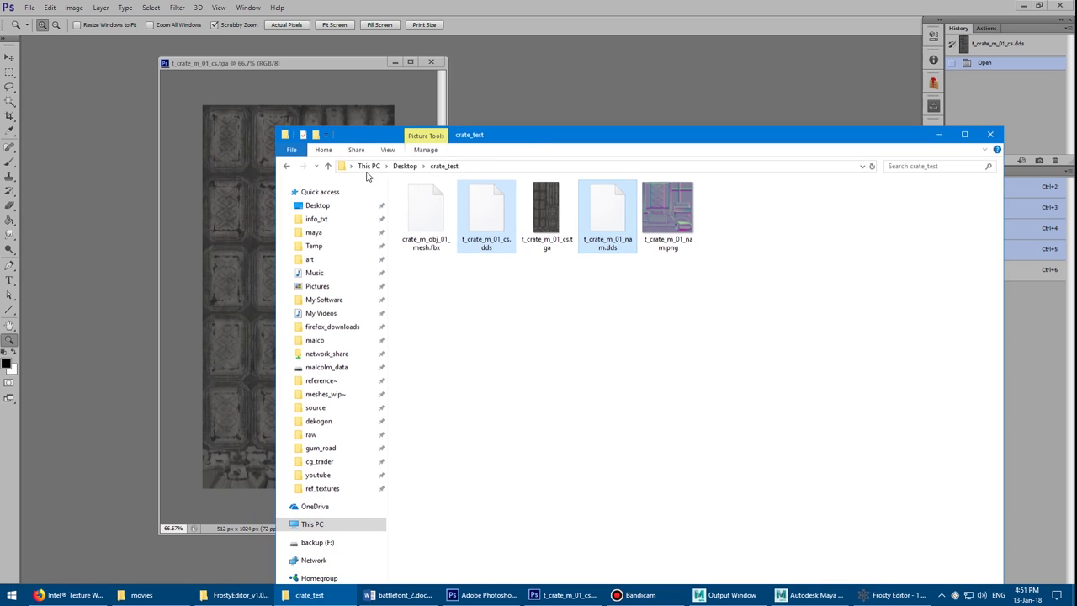
pyautogui.click(329, 166)
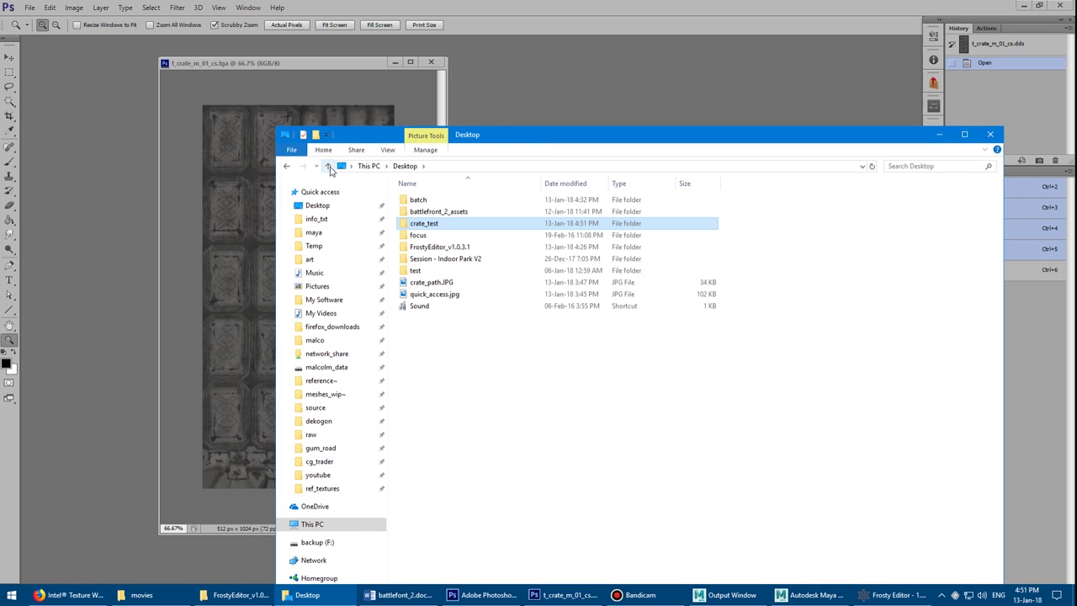
pyautogui.doubleClick(450, 248)
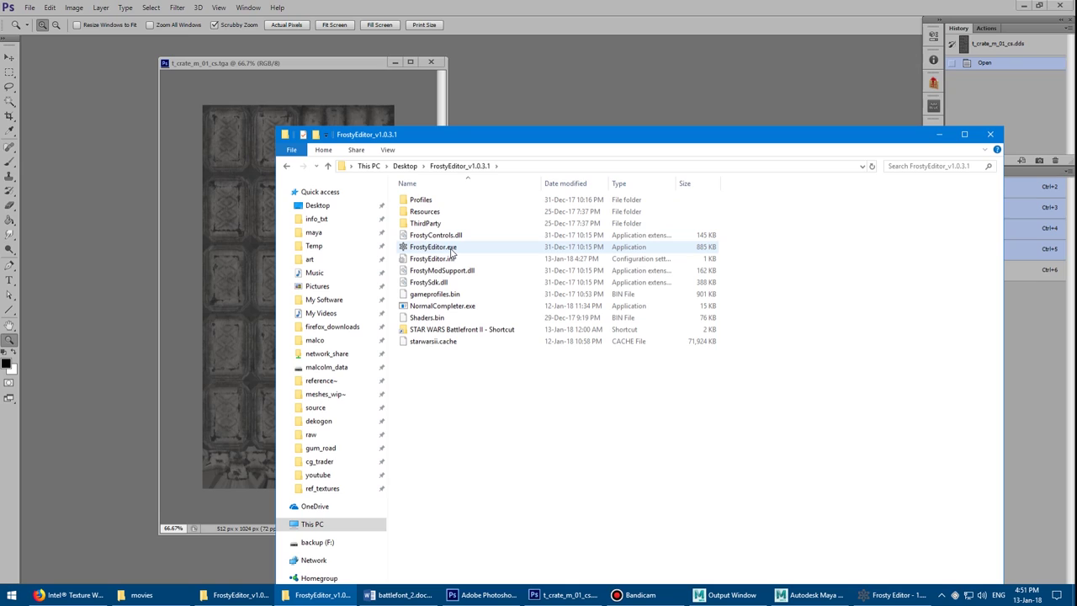
pyautogui.click(445, 307)
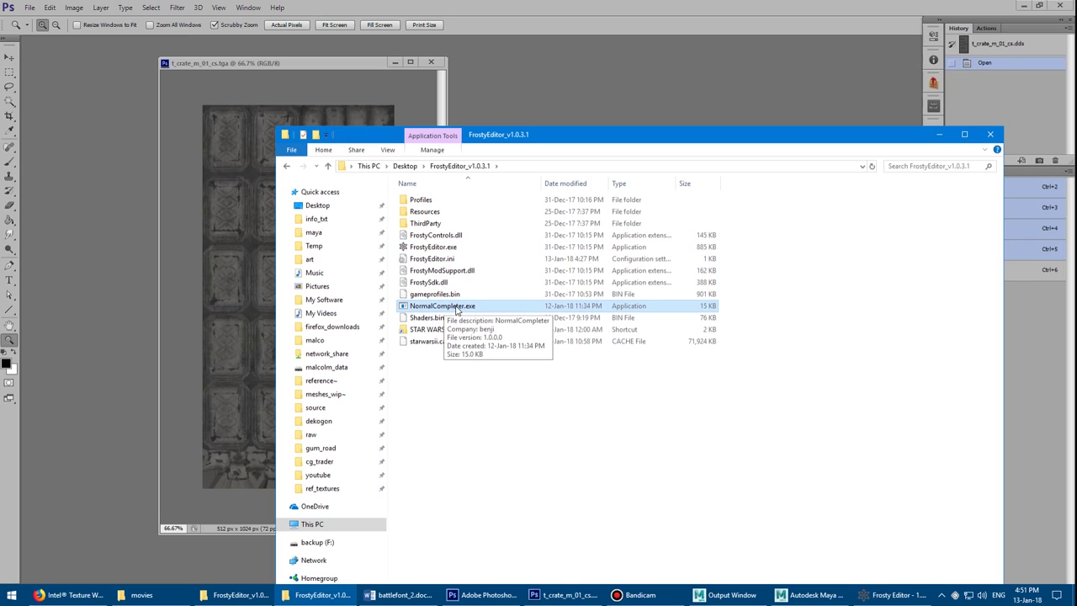
pyautogui.doubleClick(457, 309)
pyautogui.moveTo(462, 262); pyautogui.dragTo(529, 235)
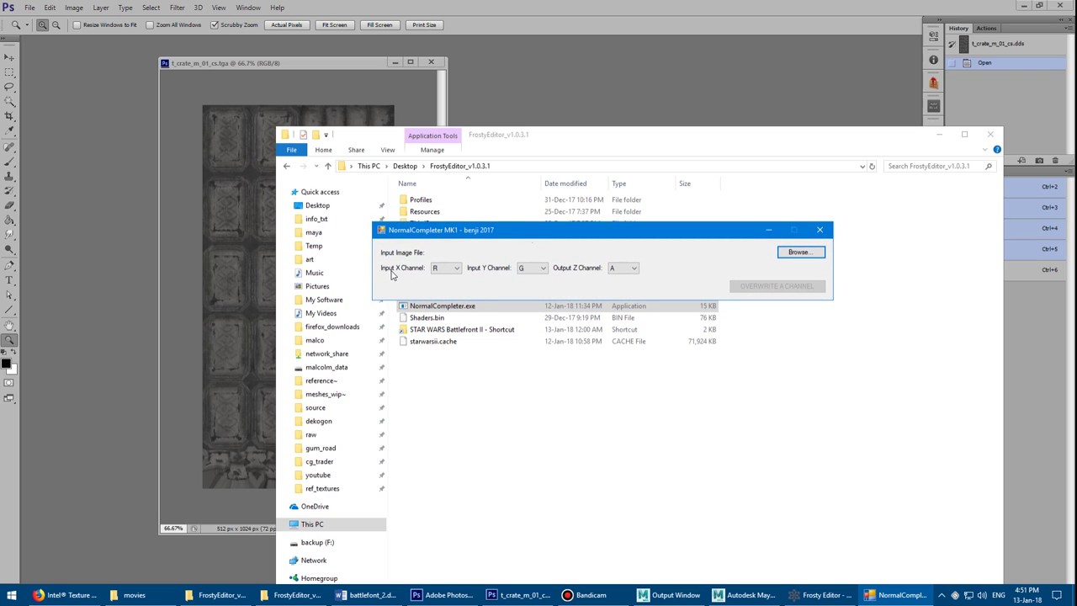
# - Set the output Z channel to B in NormalCompleter
pyautogui.click(623, 268)
pyautogui.click(625, 293)
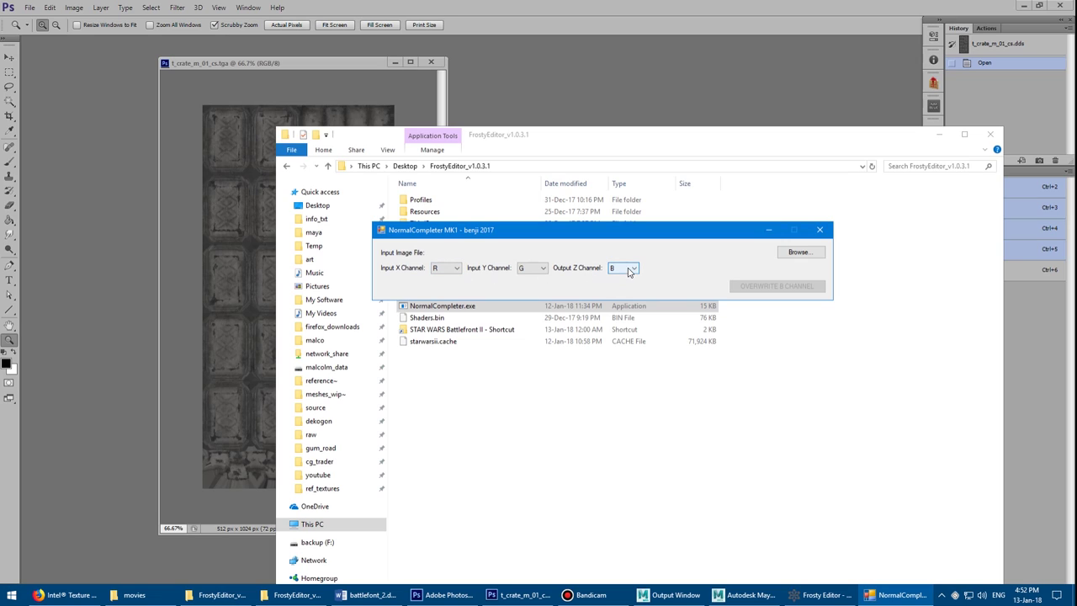
pyautogui.moveTo(622, 234); pyautogui.dragTo(613, 294)
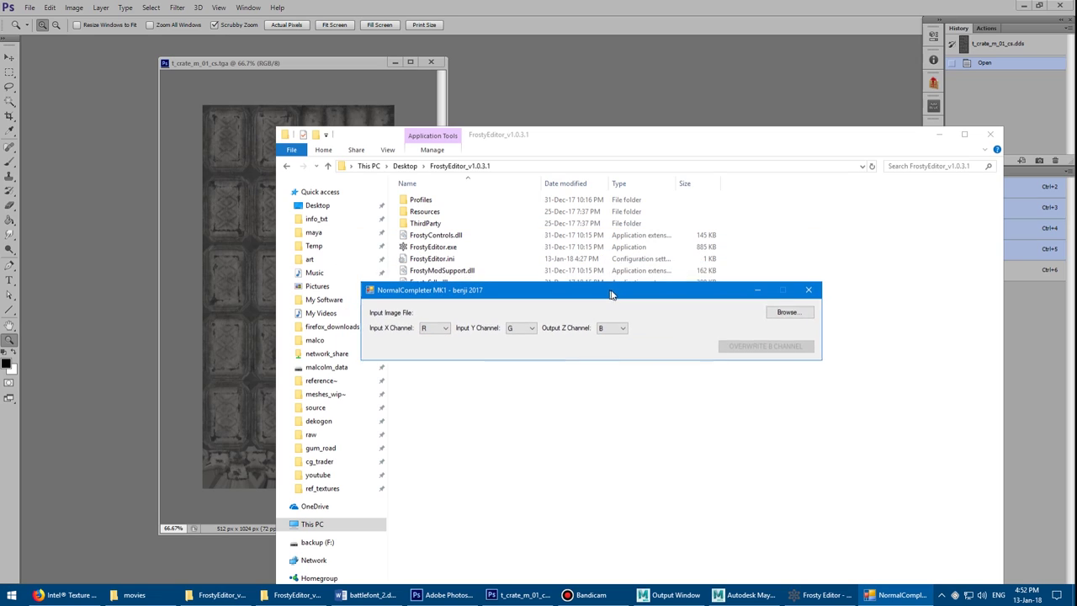
# - Load t_crate_m_01_nam.png from the Desktop's crate_test folder, overwrite its B channel, and close NormalCompleter
pyautogui.click(789, 315)
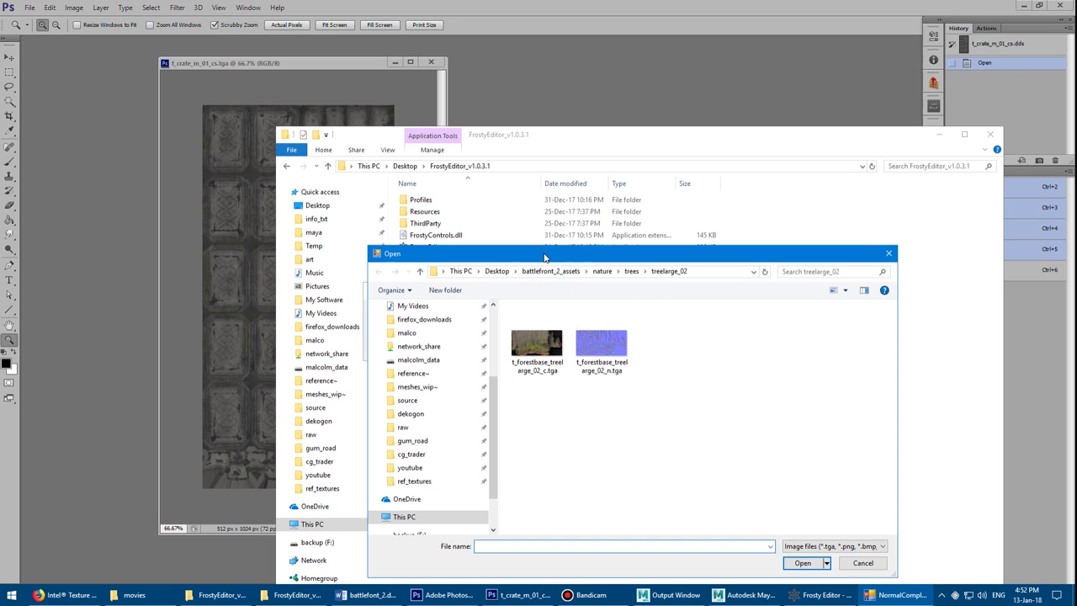
pyautogui.scroll(5, 472, 354)
pyautogui.click(454, 277)
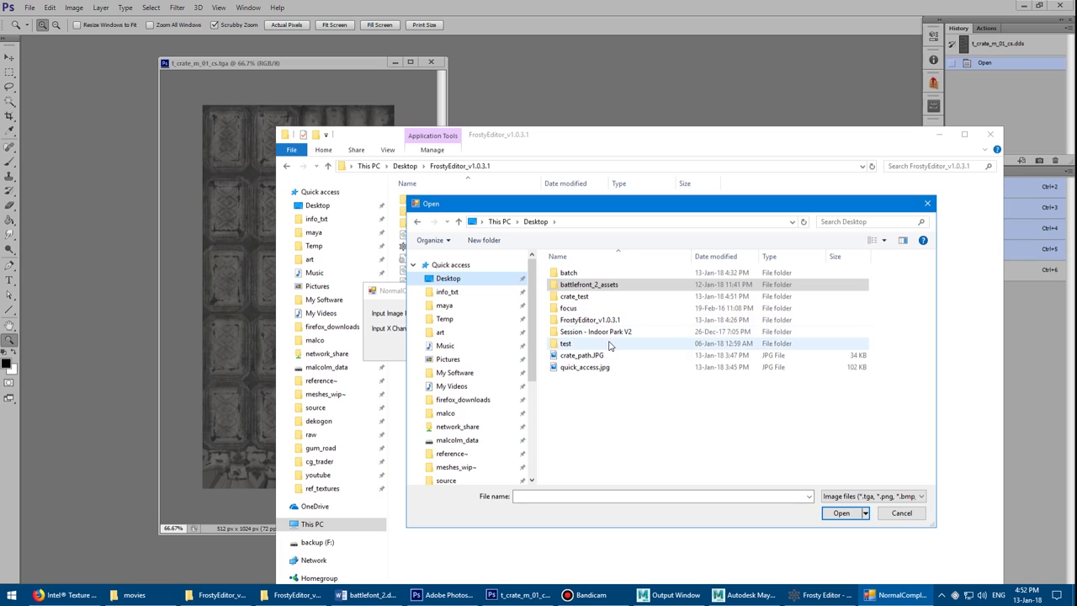
pyautogui.doubleClick(581, 296)
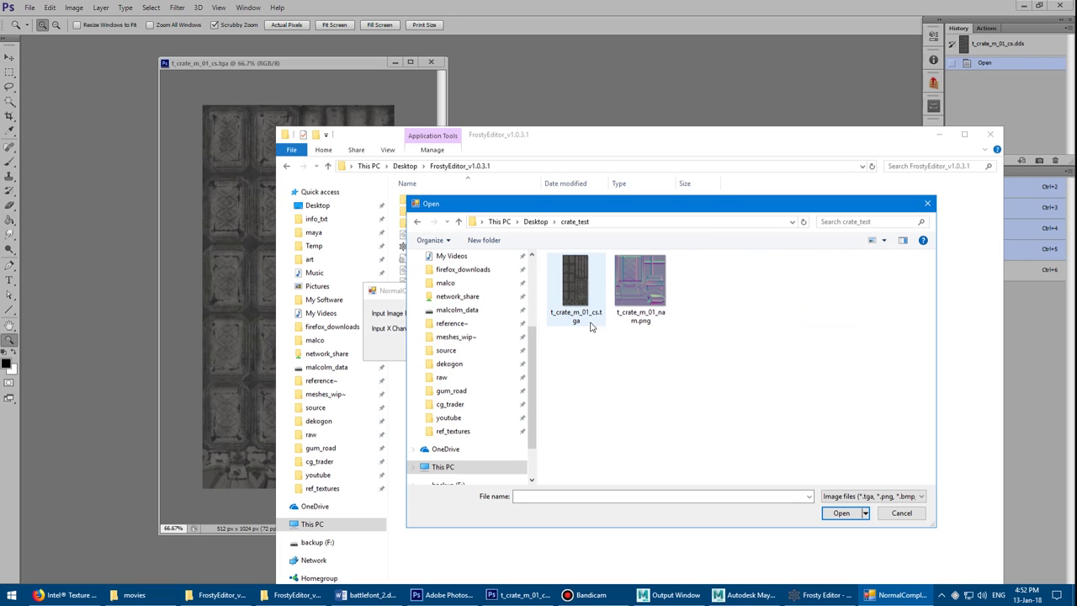
pyautogui.doubleClick(640, 296)
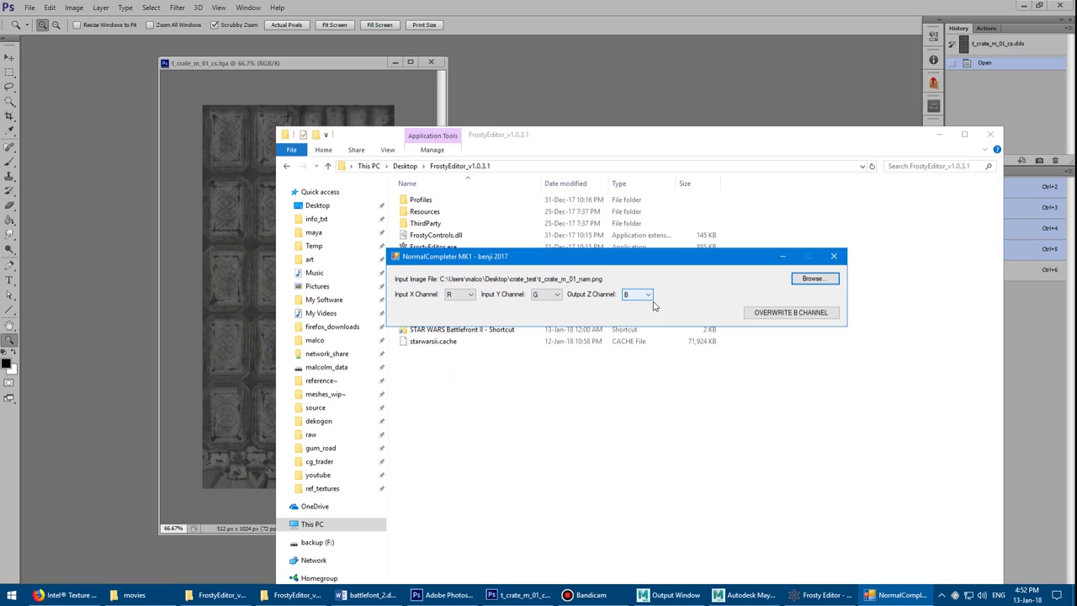
pyautogui.click(766, 317)
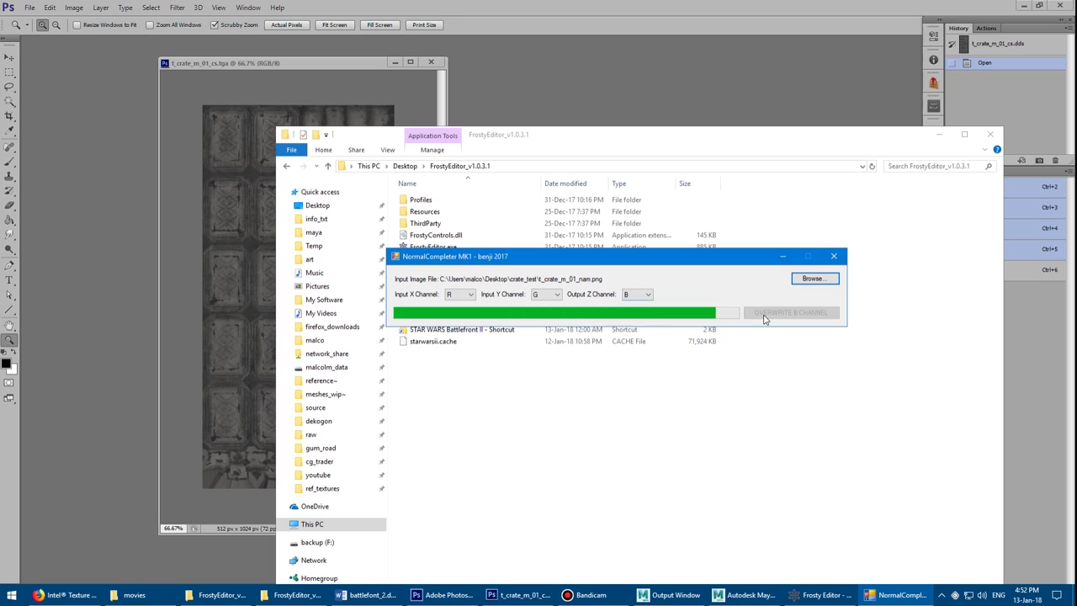
pyautogui.click(834, 256)
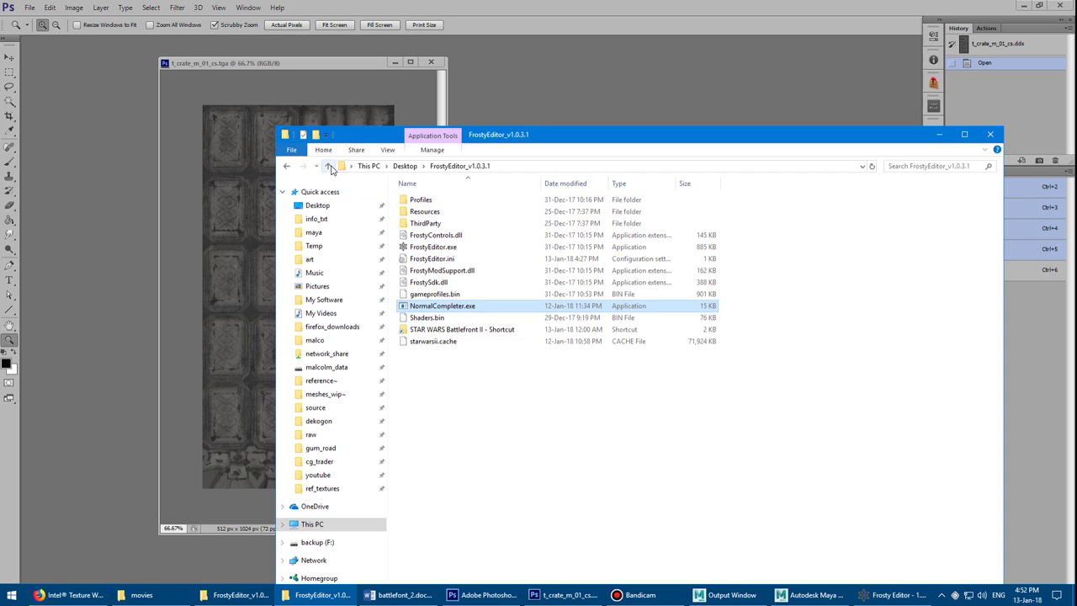
# - Open t_crate_m_01_nam.png from the crate_test folder in Photoshop and place its window beside the t_crate_m_01_cs texture
pyautogui.click(328, 167)
pyautogui.doubleClick(434, 226)
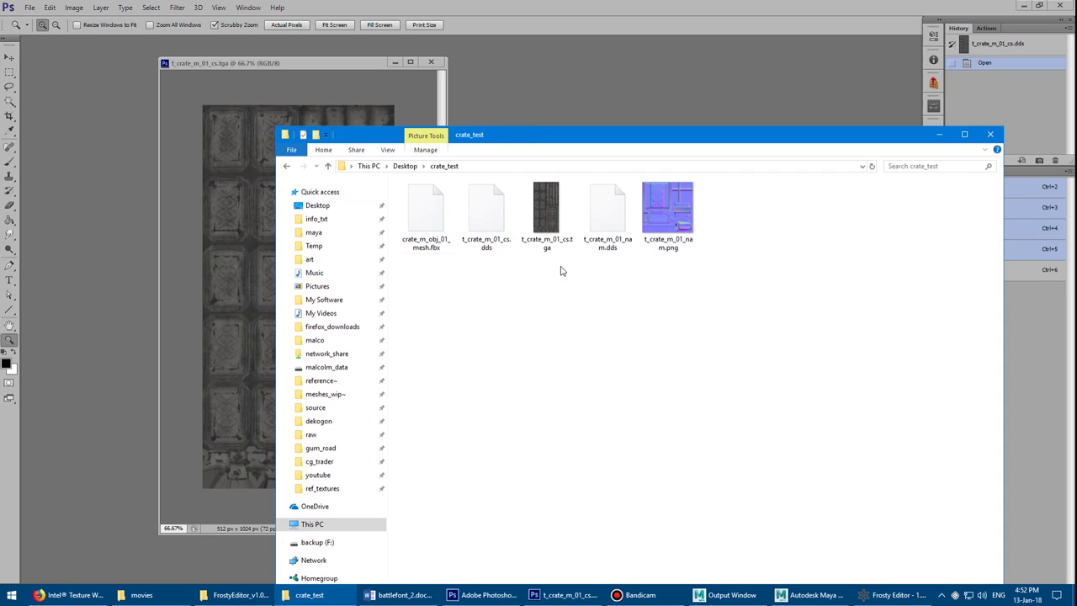
pyautogui.click(662, 226)
pyautogui.moveTo(650, 143); pyautogui.dragTo(602, 441)
pyautogui.moveTo(509, 357); pyautogui.dragTo(618, 209)
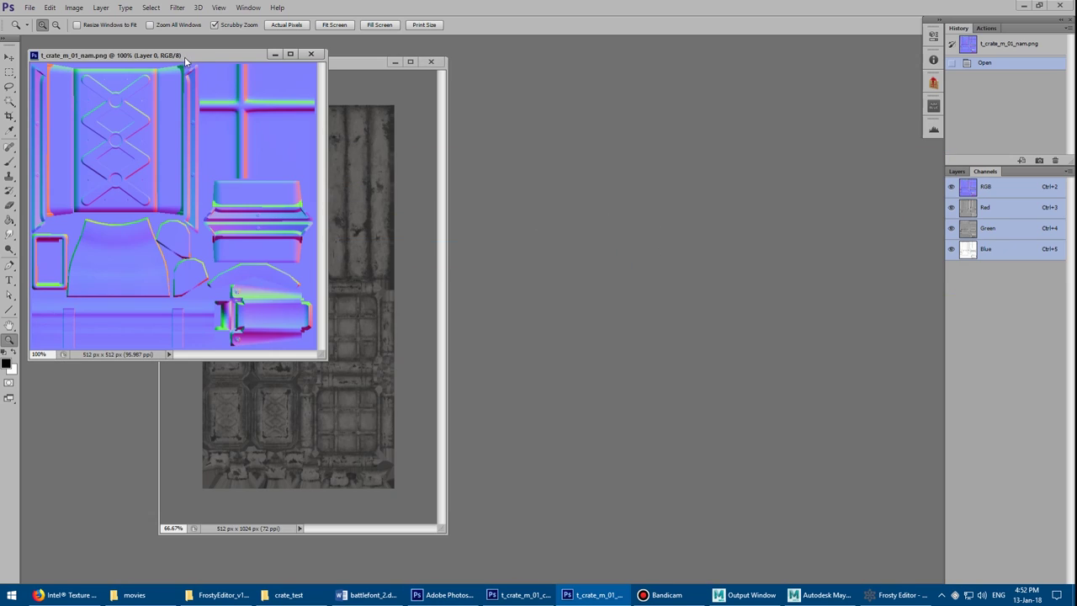
pyautogui.moveTo(184, 58); pyautogui.dragTo(664, 109)
# - Examine the Red, Green and Blue channels of the completed normal map, then return to its full-colour view and layers
pyautogui.click(971, 212)
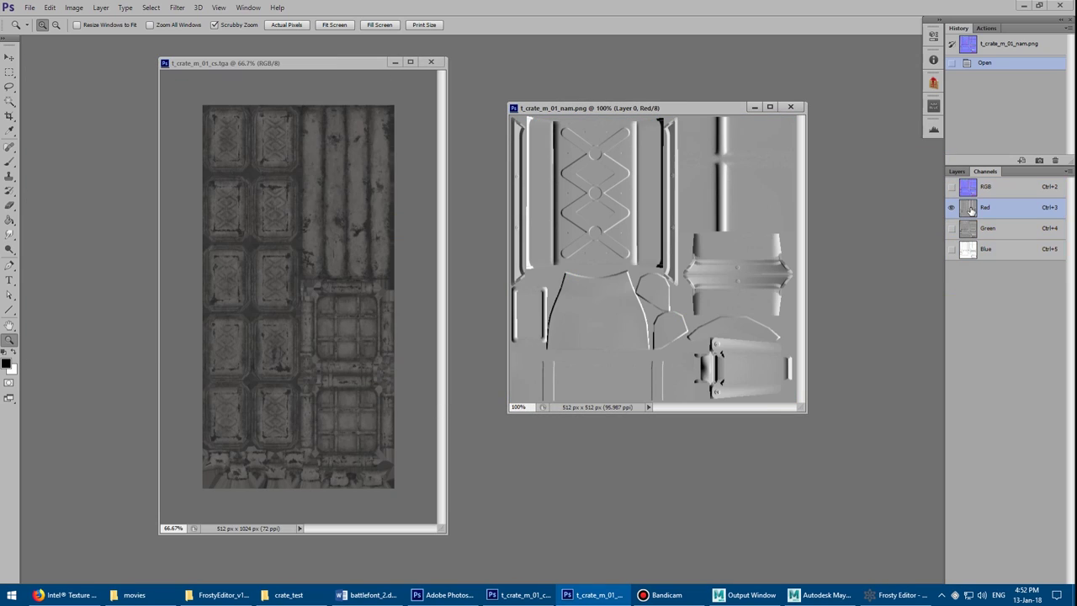
pyautogui.click(973, 229)
pyautogui.click(970, 251)
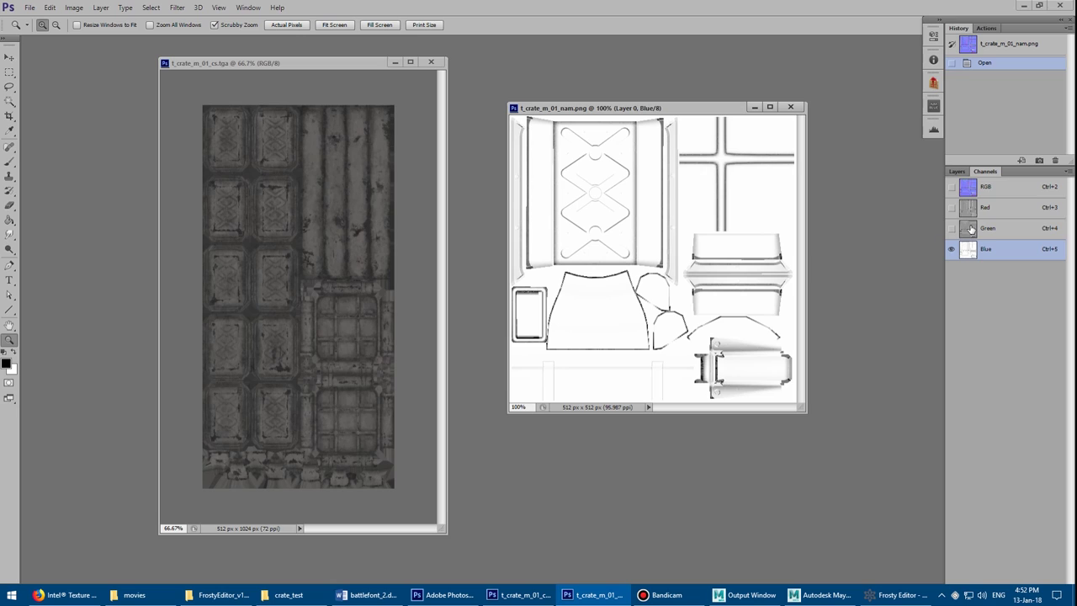
pyautogui.click(972, 211)
pyautogui.click(970, 189)
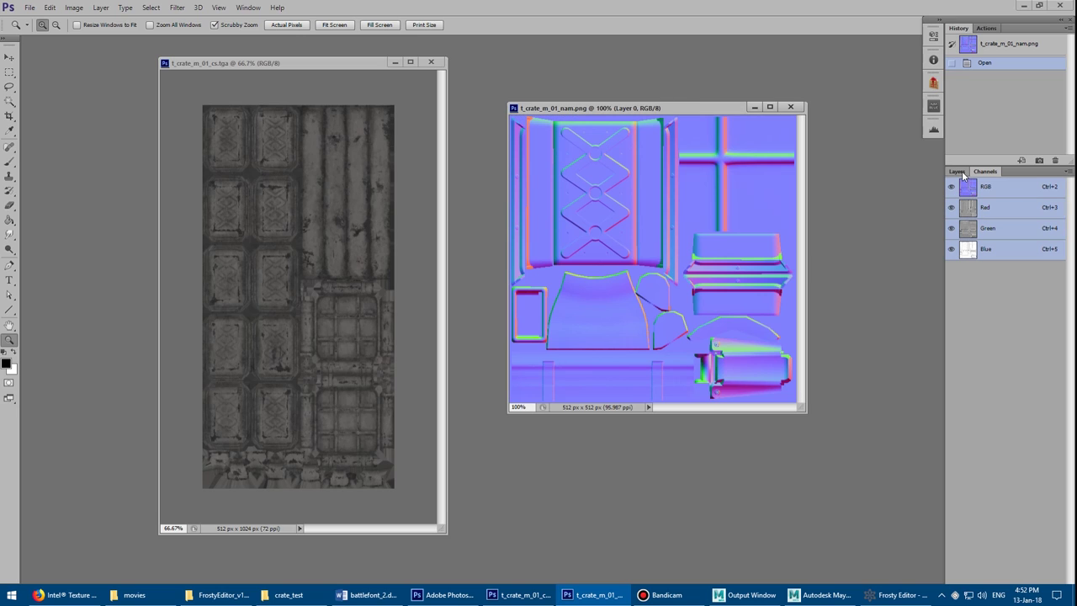
pyautogui.click(958, 172)
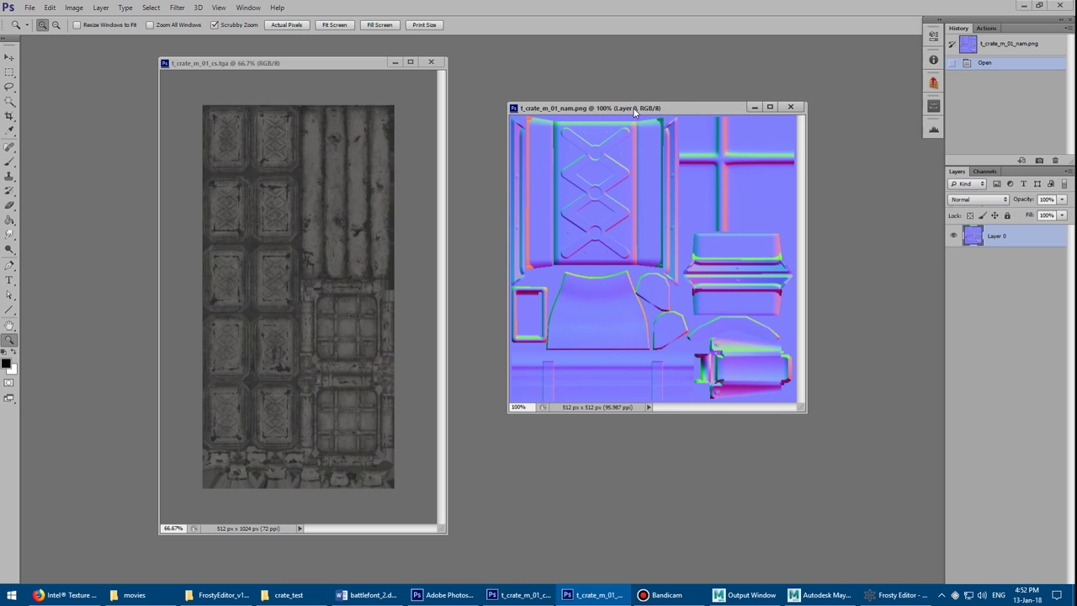
# - Save the completed normal map in Targa format as t_crate_m_01_nam.tga in the crate_test folder at 24 bits/pixel
pyautogui.moveTo(635, 109); pyautogui.dragTo(585, 107)
pyautogui.hotkey('ctrl', 'shift', 's')
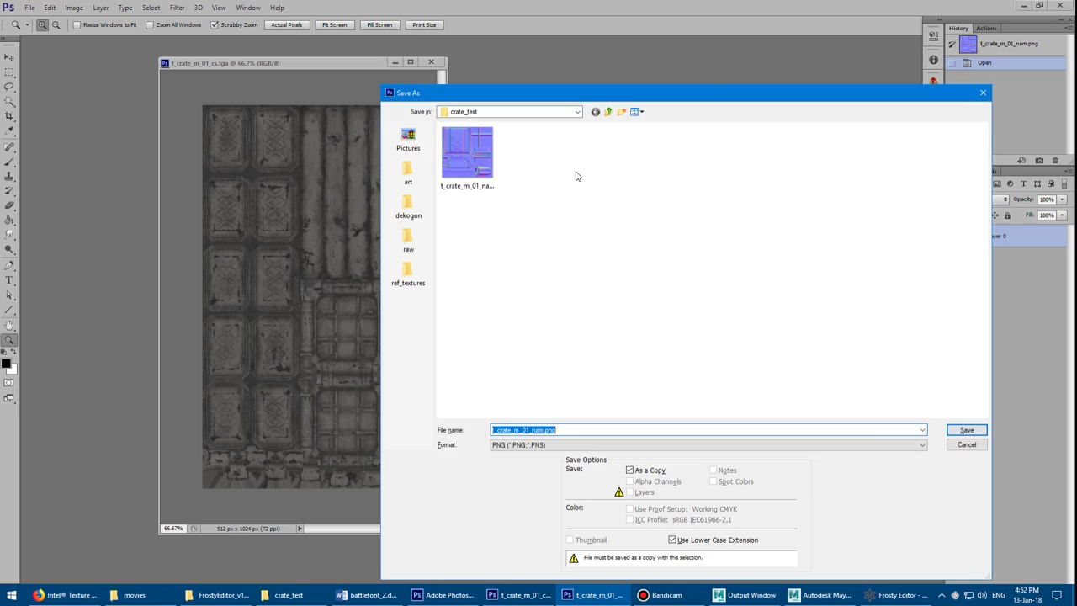
pyautogui.click(576, 441)
pyautogui.press('Down')
pyautogui.press('Down')
pyautogui.press('Down')
pyautogui.click(564, 428)
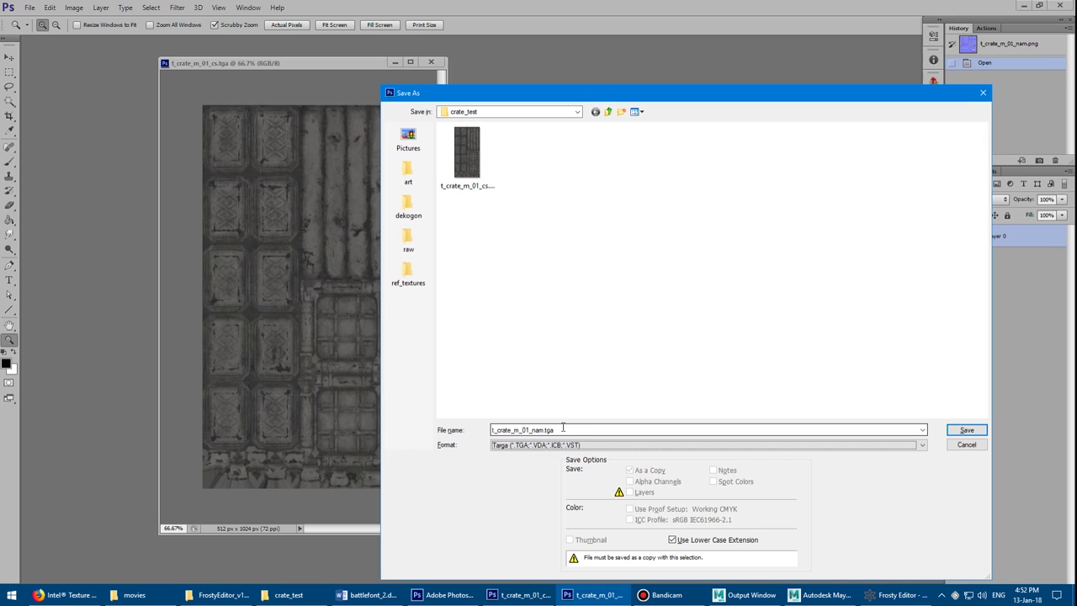
pyautogui.click(959, 431)
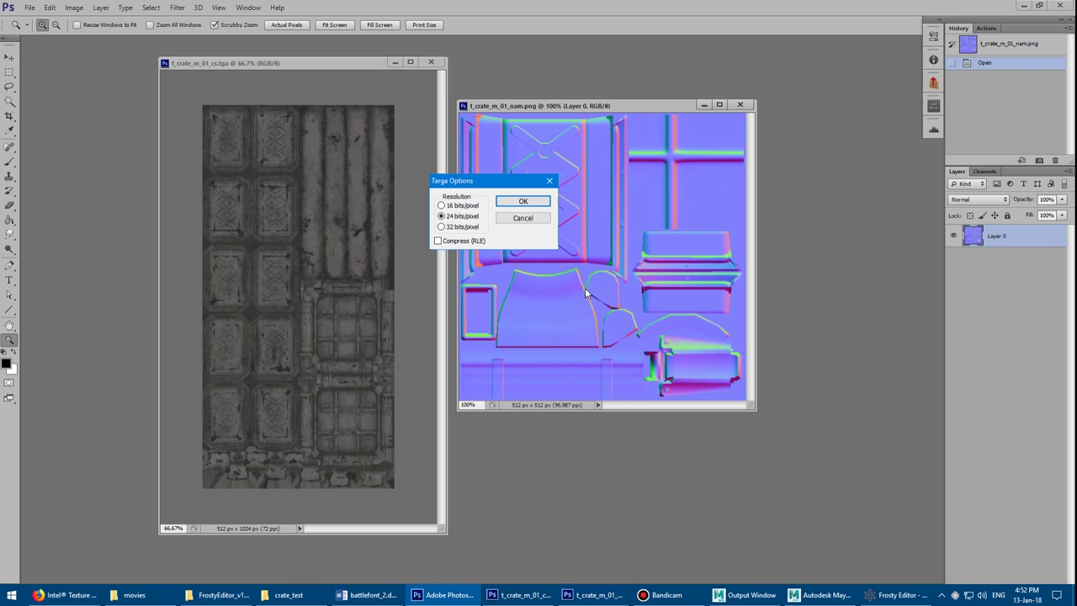
pyautogui.click(517, 202)
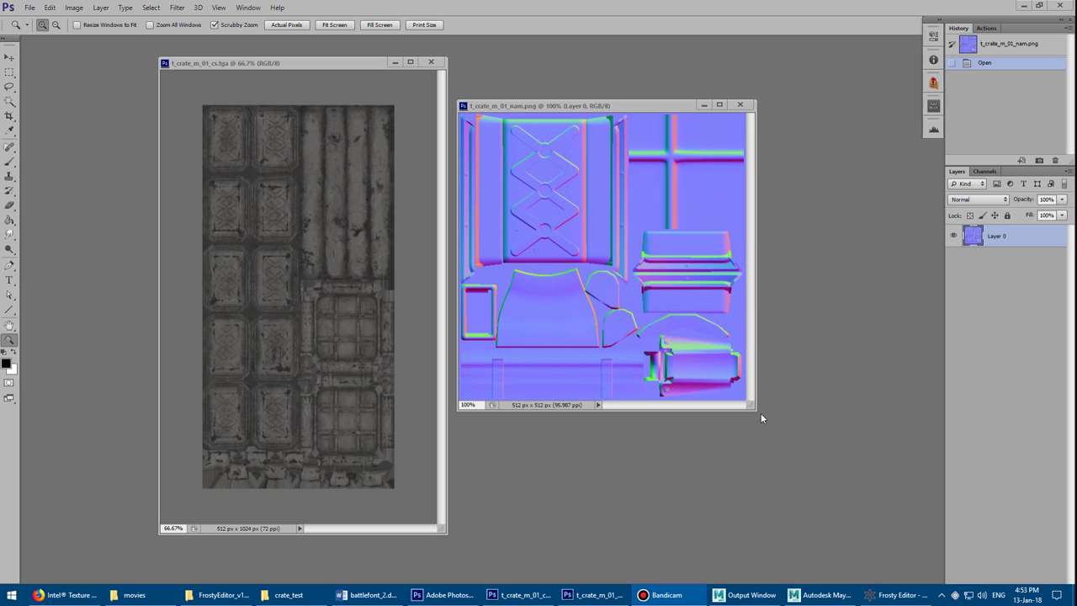
# - Enlarge the normal map window to show the full image and arrange both texture windows side by side
pyautogui.moveTo(757, 413); pyautogui.dragTo(822, 475)
pyautogui.moveTo(623, 108); pyautogui.dragTo(648, 119)
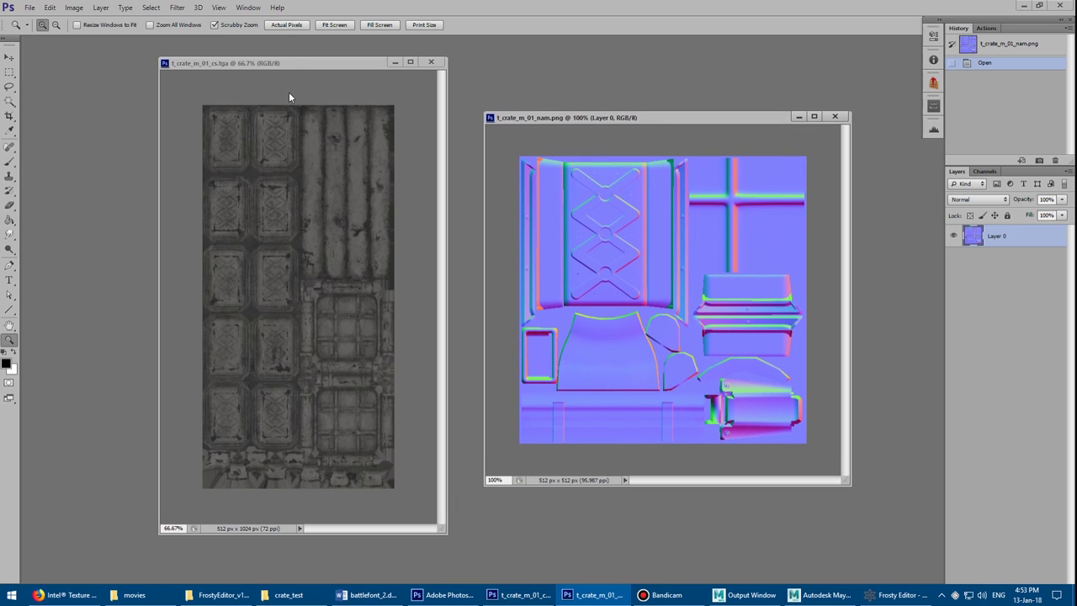
pyautogui.moveTo(299, 59); pyautogui.dragTo(268, 49)
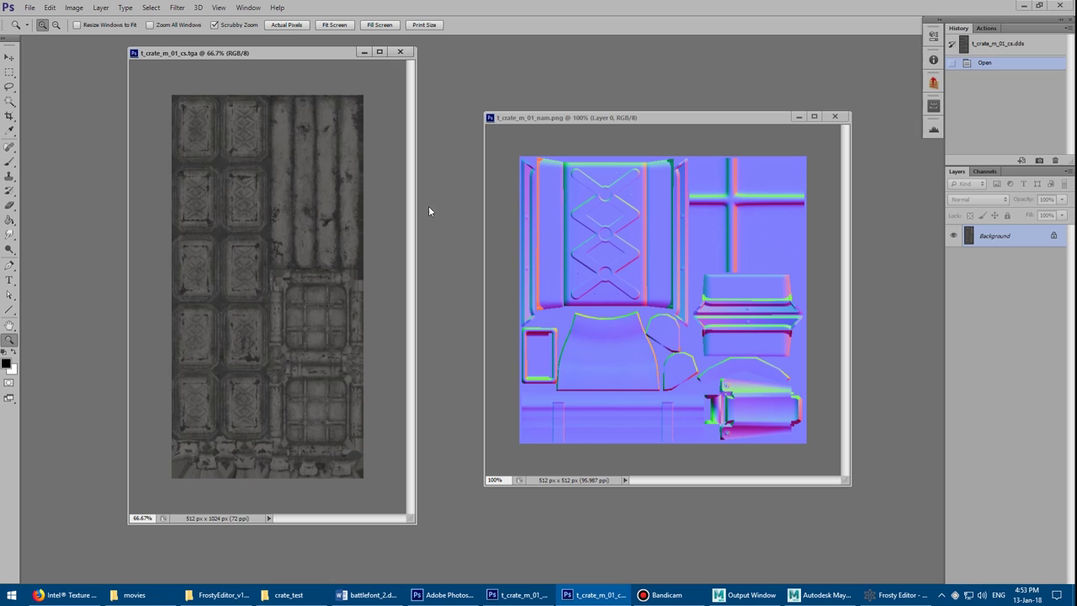
pyautogui.moveTo(664, 123); pyautogui.dragTo(639, 105)
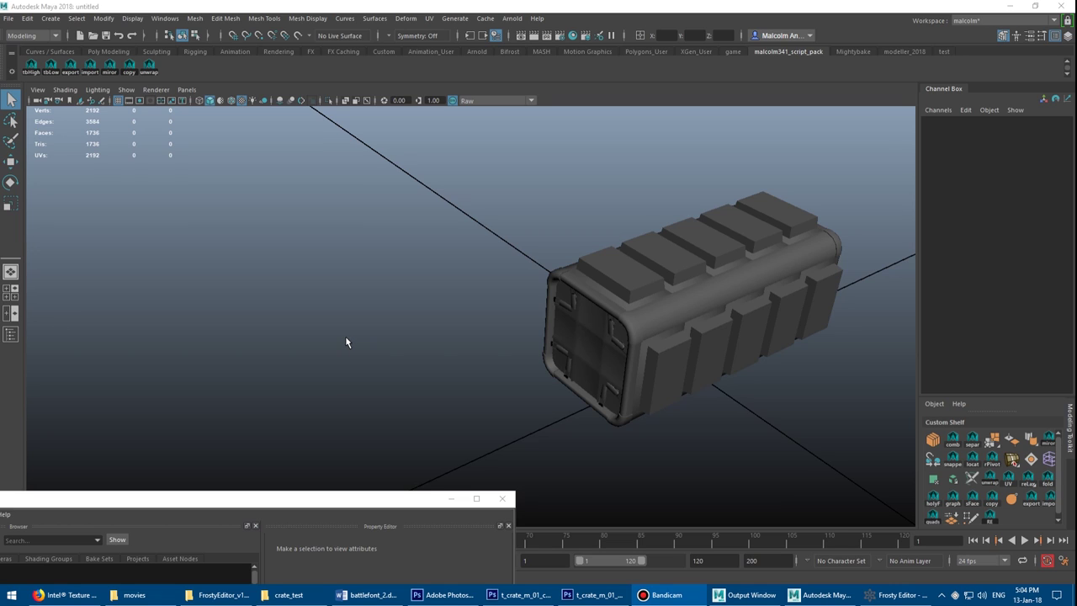
# - Create a Blinn material in Maya's Hypershade, with the crate kept visible beside the window
pyautogui.moveTo(216, 502); pyautogui.dragTo(381, 195)
pyautogui.keyDown('alt'); pyautogui.moveTo(675, 146); pyautogui.dragTo(682, 233); pyautogui.keyUp('alt')
pyautogui.moveTo(355, 188); pyautogui.dragTo(434, 136)
pyautogui.click(112, 401)
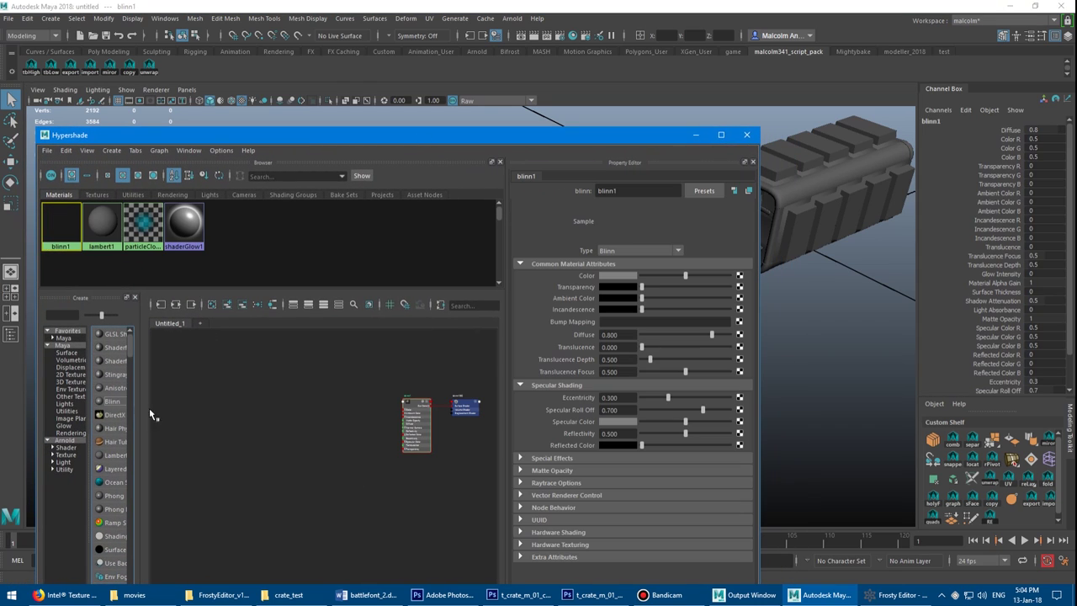
pyautogui.scroll(4, 330, 366)
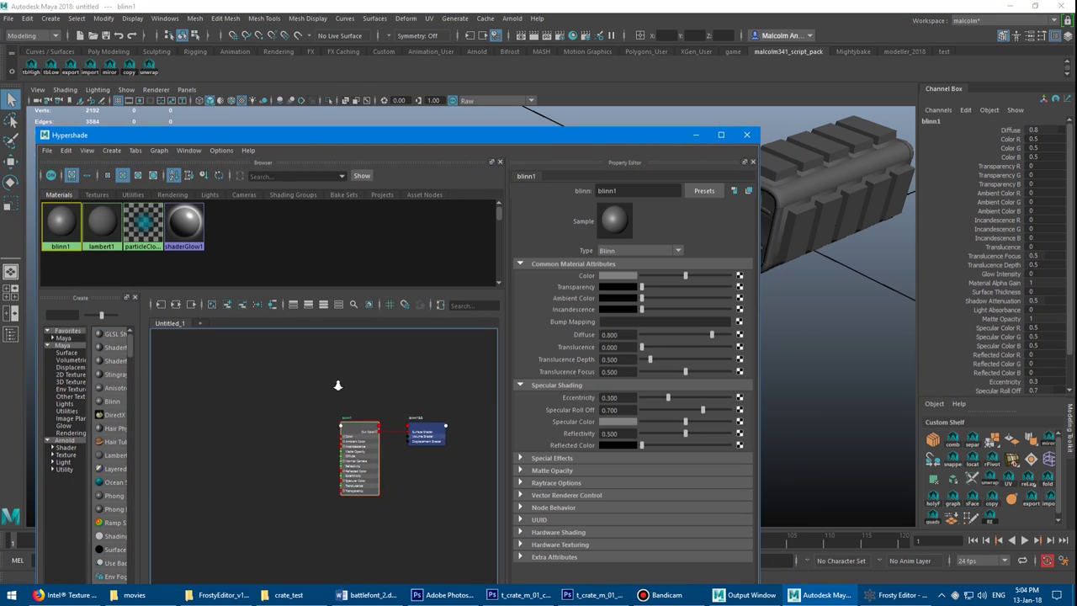
pyautogui.keyDown('alt'); pyautogui.moveTo(361, 396); pyautogui.dragTo(246, 386, button='middle'); pyautogui.keyUp('alt')
# - Select the crate mesh and assign the blinn1 material to it
pyautogui.moveTo(541, 136); pyautogui.dragTo(459, 132)
pyautogui.click(785, 201)
pyautogui.moveTo(190, 423); pyautogui.dragTo(192, 374, button='right')
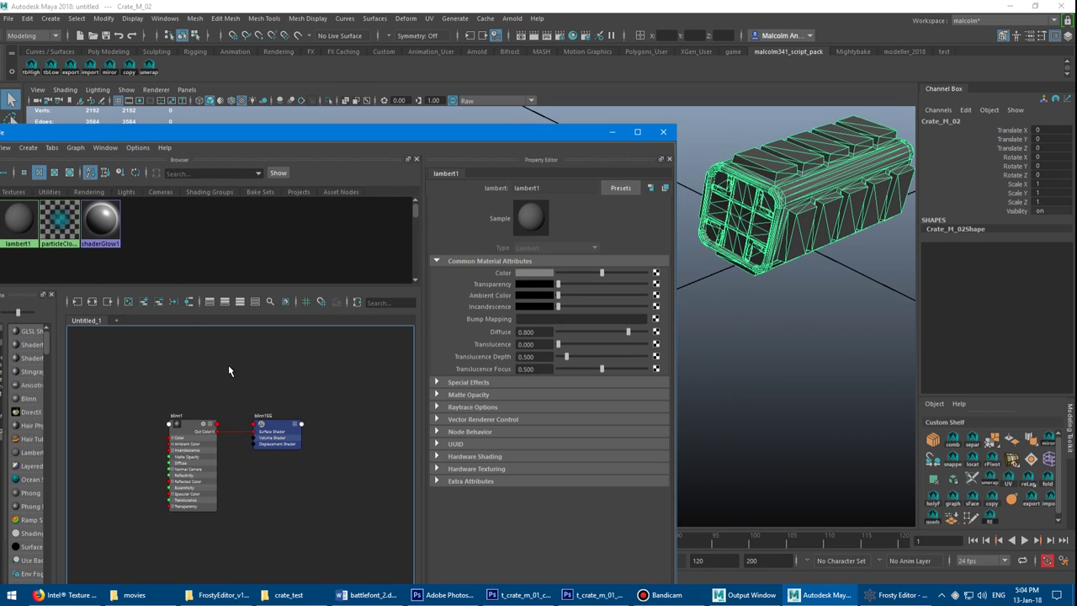
# - Connect a File texture node to the Color attribute of the blinn1 material
pyautogui.click(786, 303)
pyautogui.keyDown('alt'); pyautogui.moveTo(787, 303); pyautogui.dragTo(761, 357); pyautogui.keyUp('alt')
pyautogui.click(173, 427)
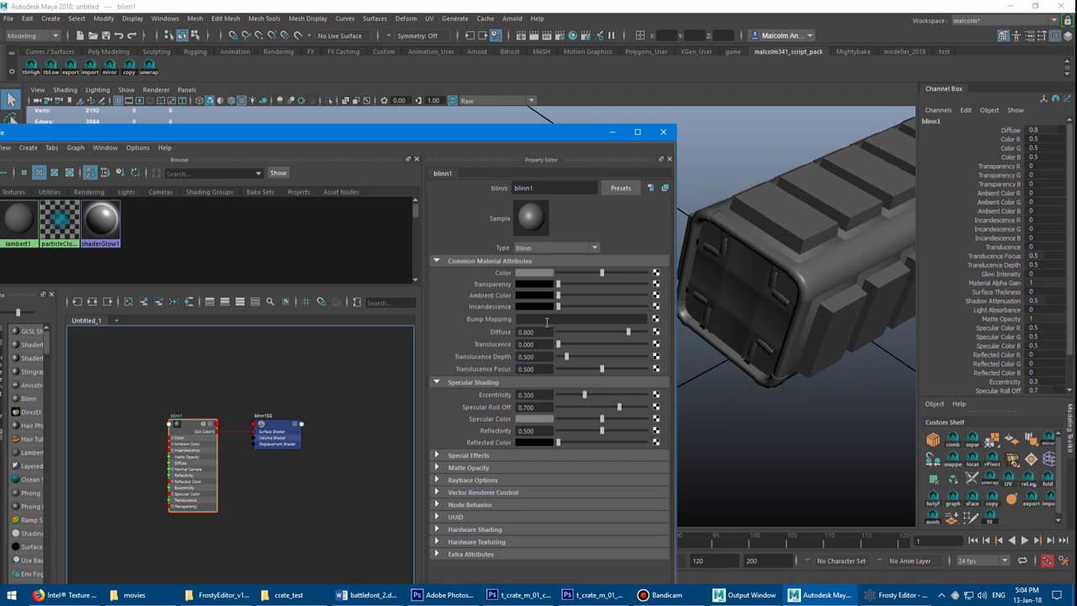
pyautogui.click(656, 274)
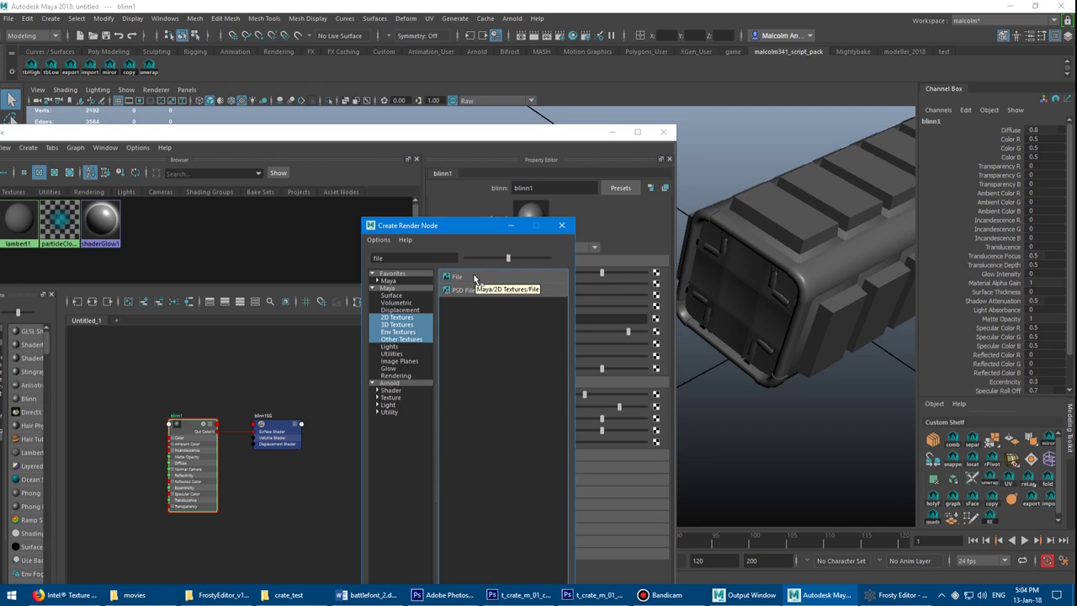
pyautogui.doubleClick(396, 259)
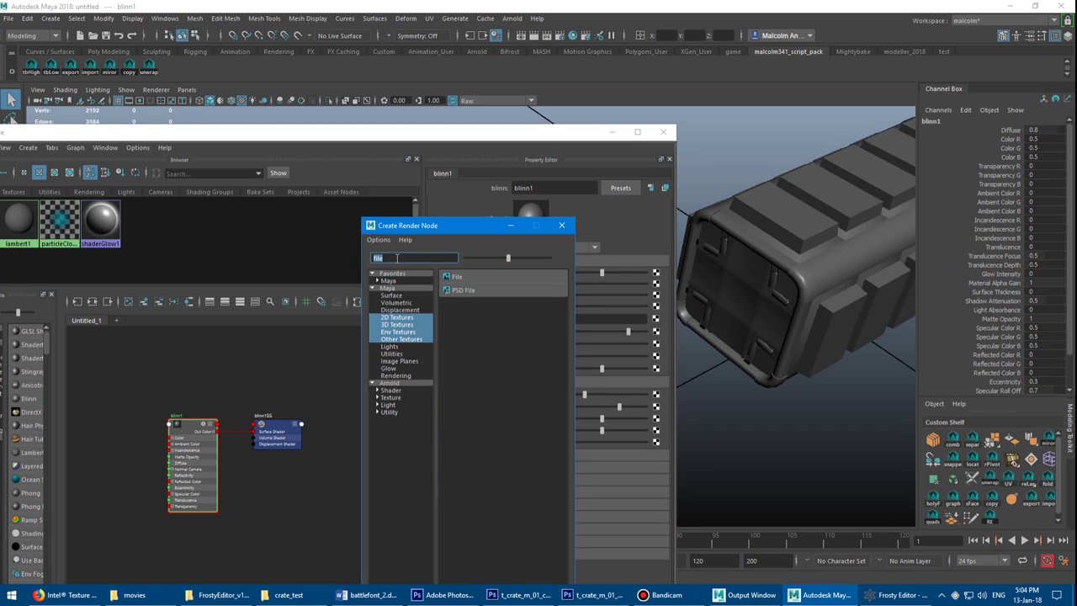
pyautogui.press('BackSpace')
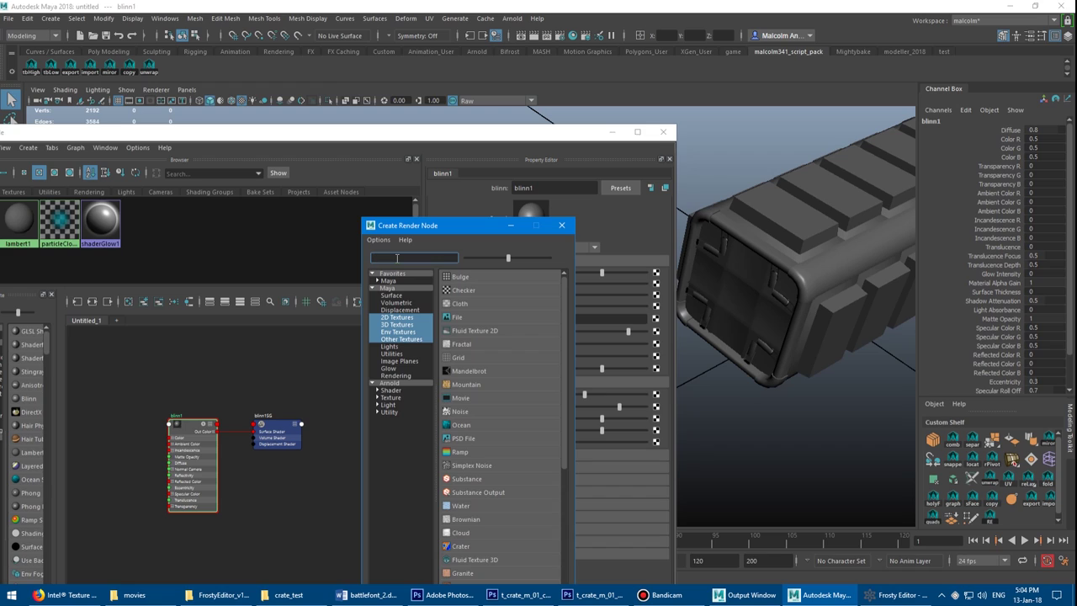
pyautogui.write('file')
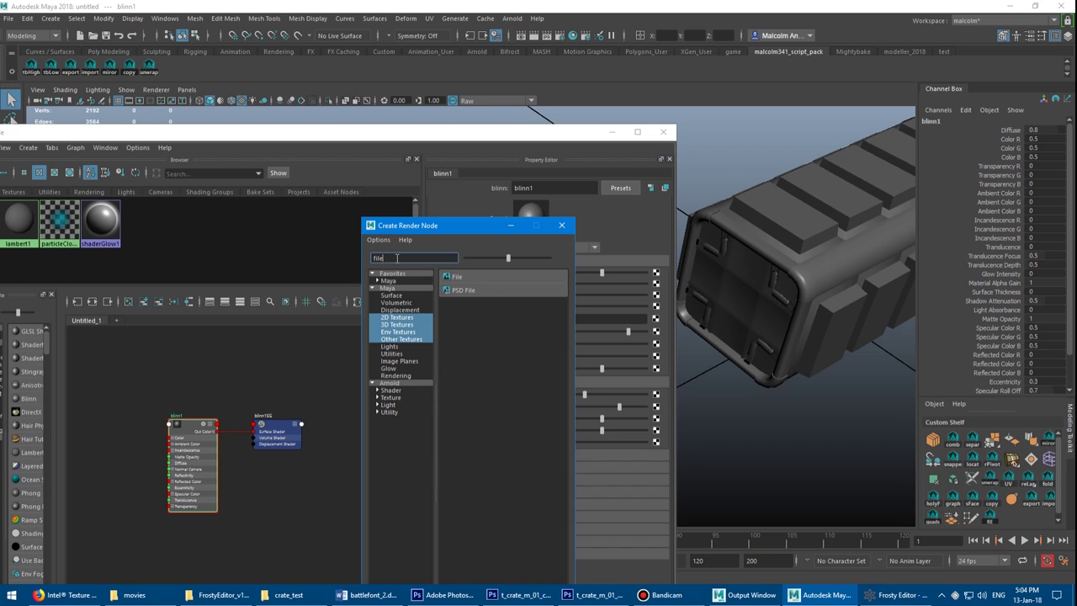
pyautogui.click(469, 276)
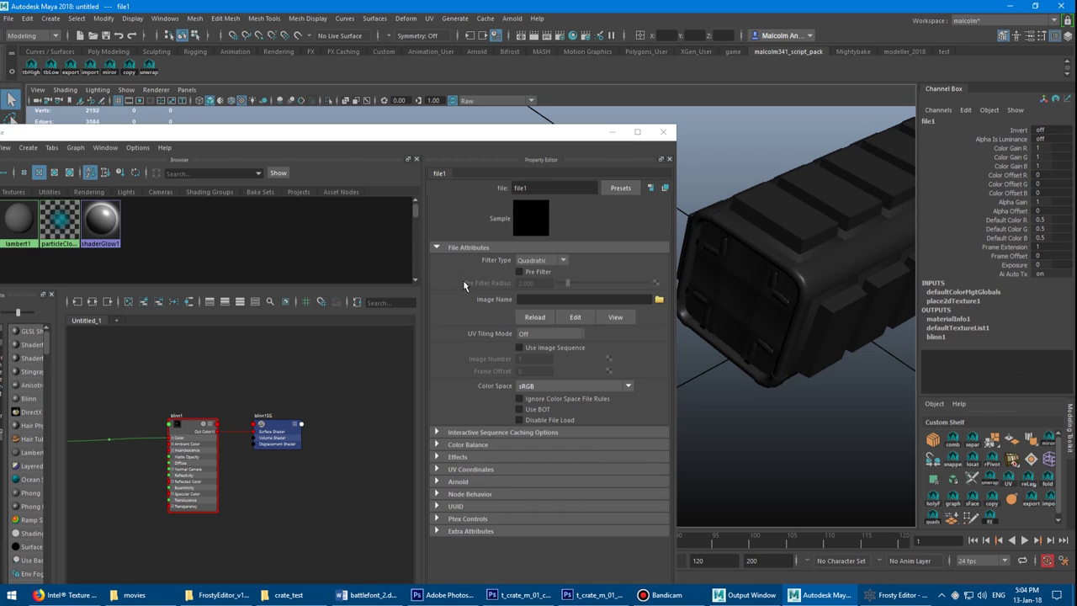
# - Load t_crate_m_01_cs.tga from the crate_test folder as the image of the color file node
pyautogui.click(660, 300)
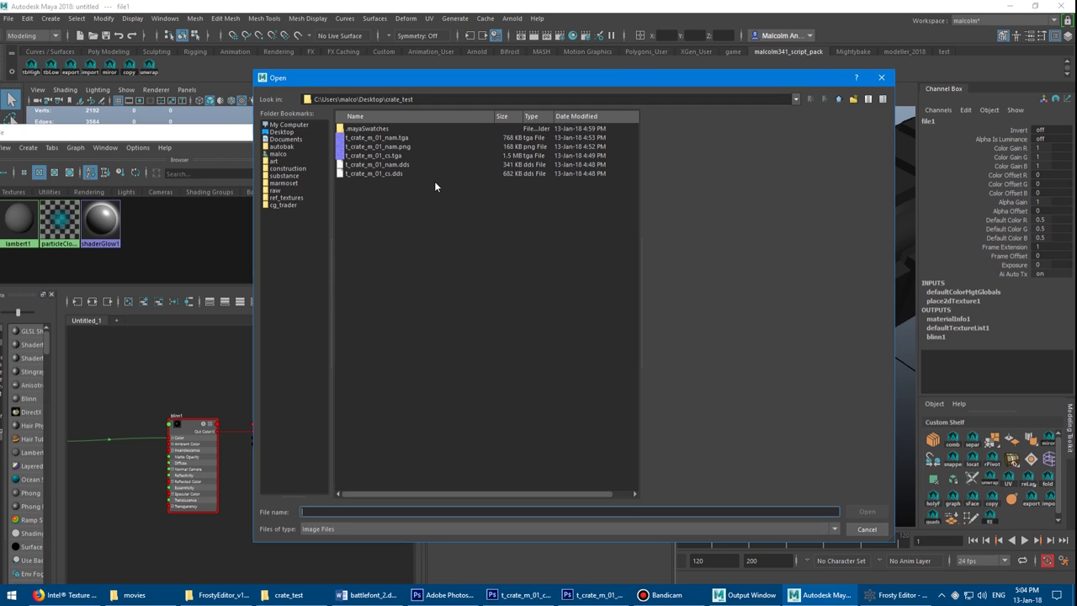
pyautogui.click(395, 156)
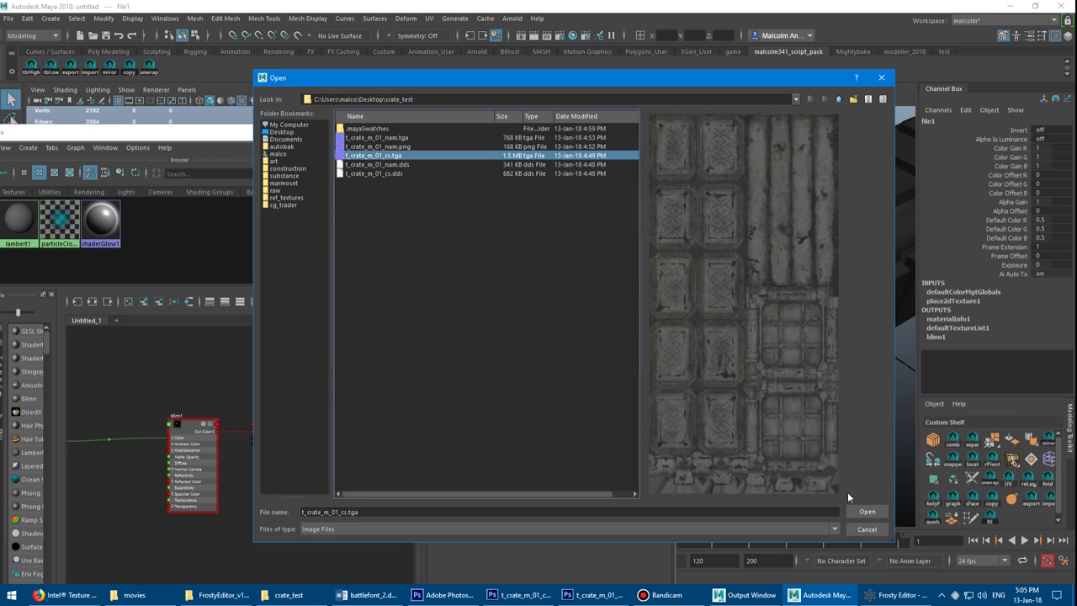
pyautogui.click(866, 512)
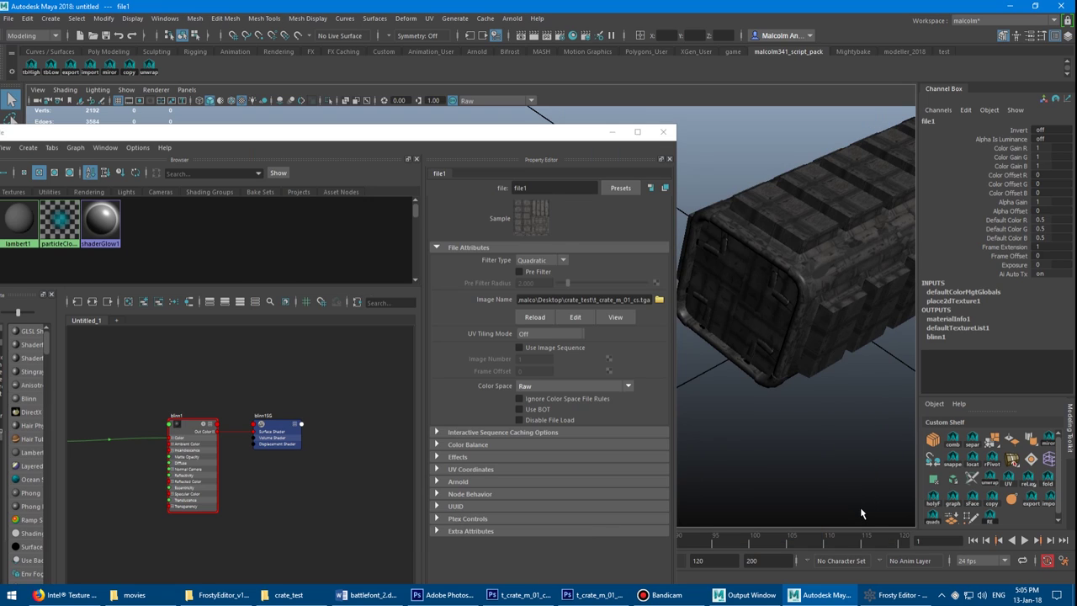
pyautogui.keyDown('alt'); pyautogui.moveTo(779, 294); pyautogui.dragTo(740, 320); pyautogui.keyUp('alt')
pyautogui.scroll(5, 820, 356)
# - Connect a File texture to blinn1's Bump Mapping and set the bump node to use Tangent Space Normals
pyautogui.click(193, 424)
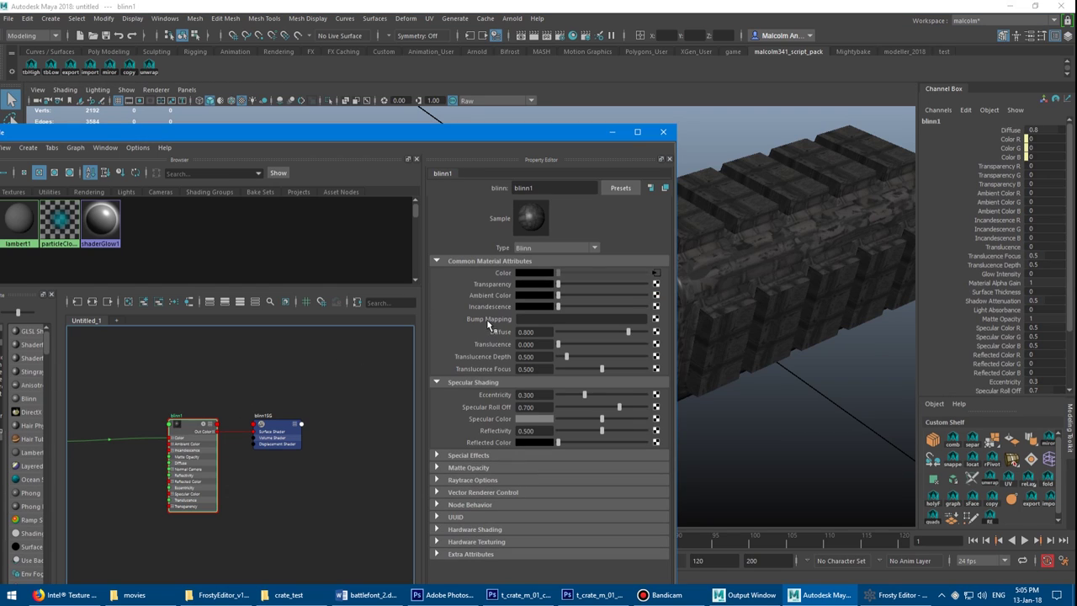
pyautogui.click(656, 320)
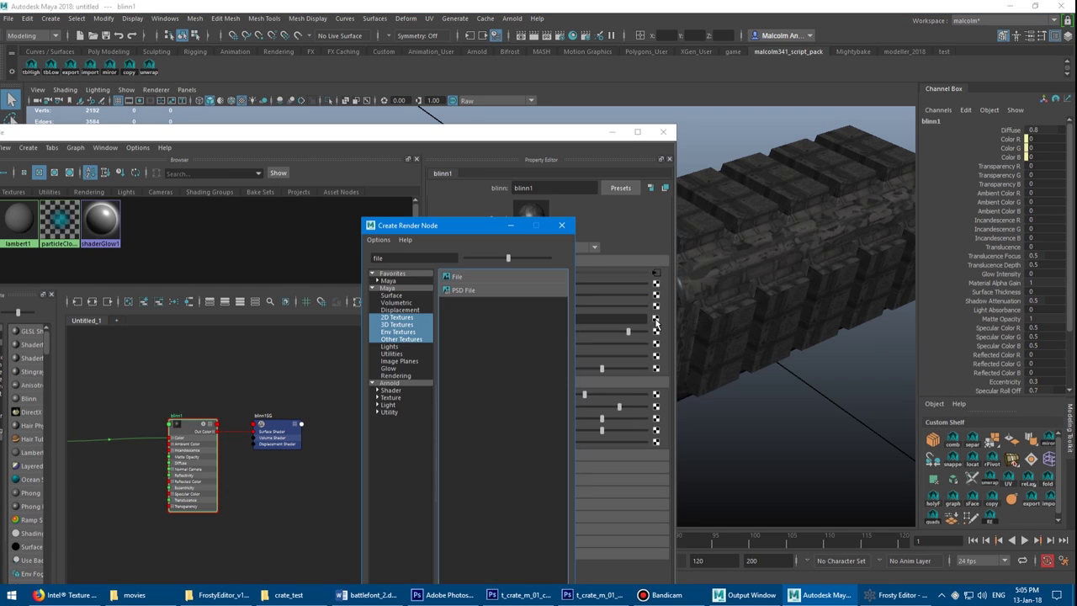
pyautogui.click(462, 277)
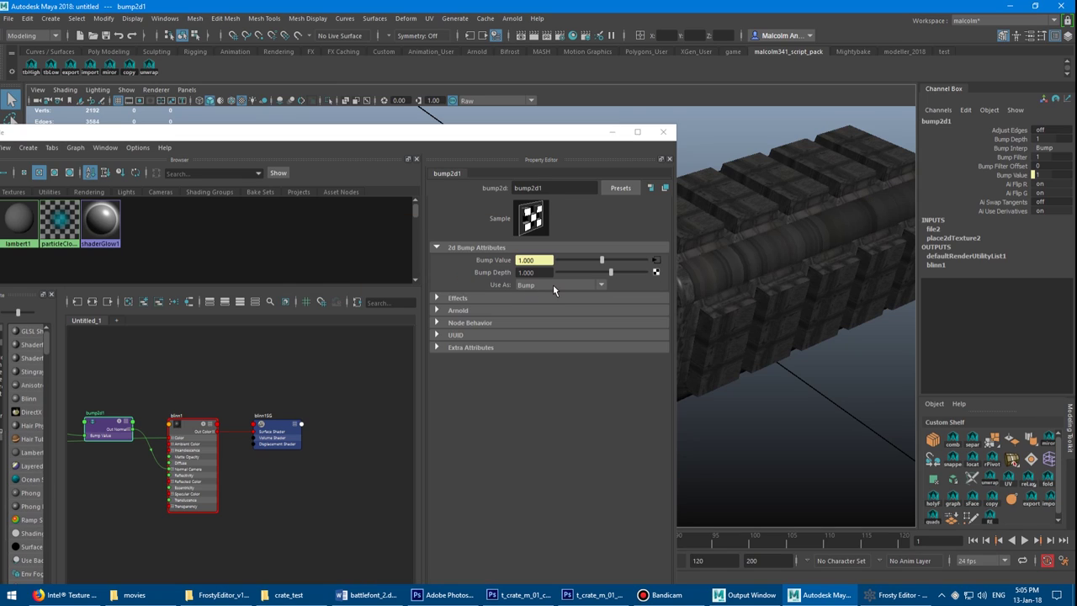
pyautogui.click(553, 285)
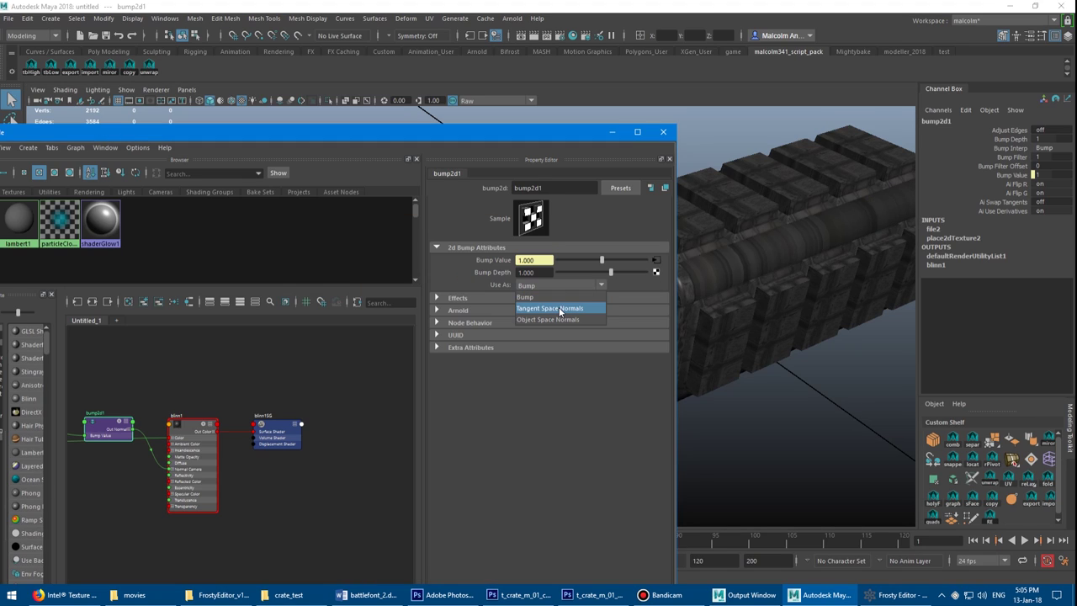
pyautogui.click(560, 309)
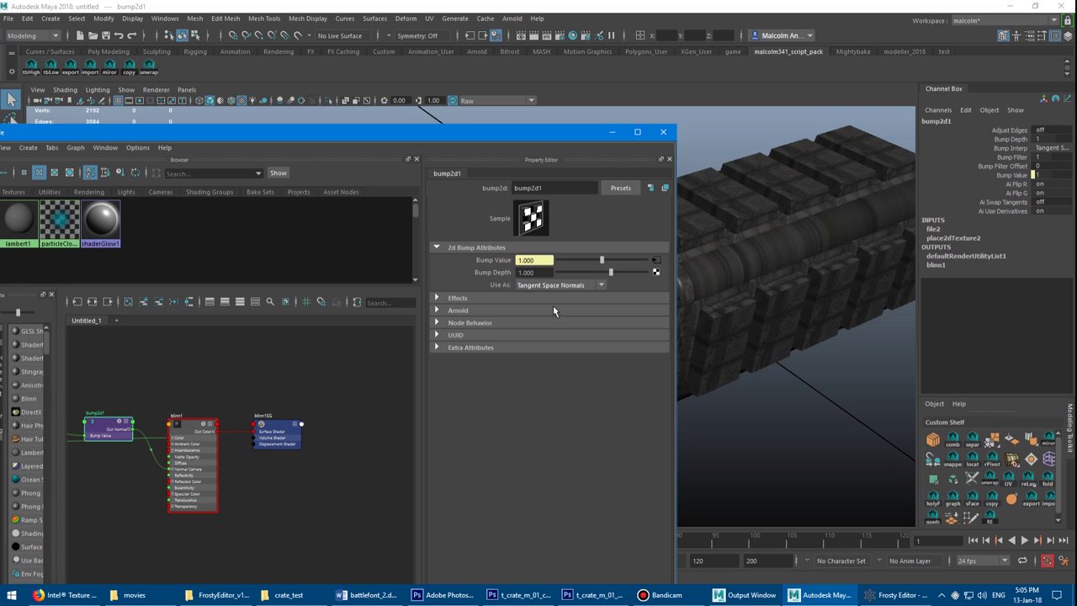
# - Load t_crate_m_01_nam.tga from the crate_test folder as the image of the bump node's file2 texture
pyautogui.click(656, 262)
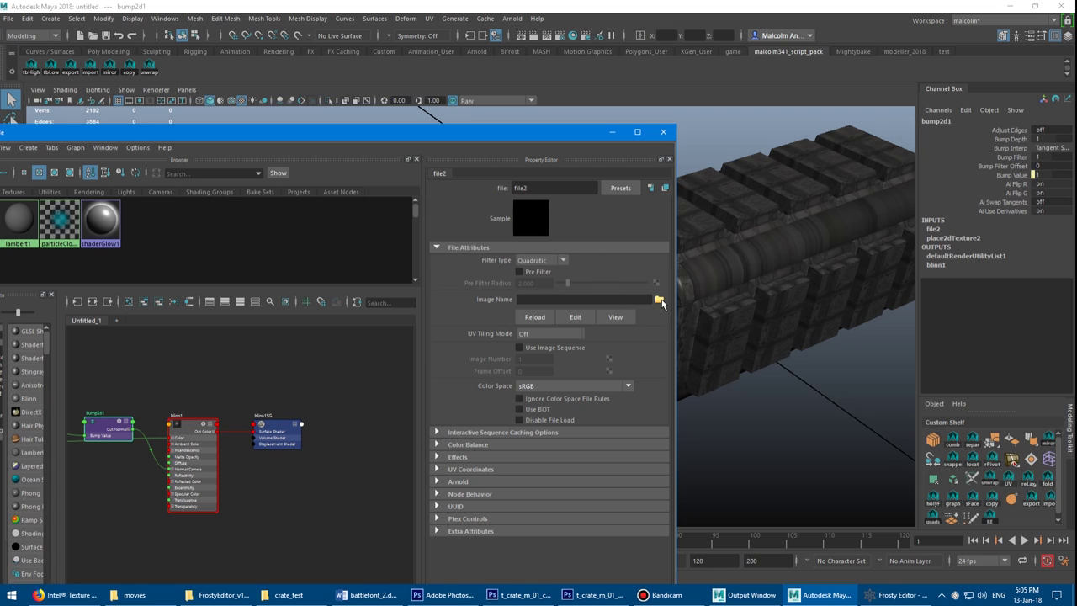
pyautogui.click(659, 301)
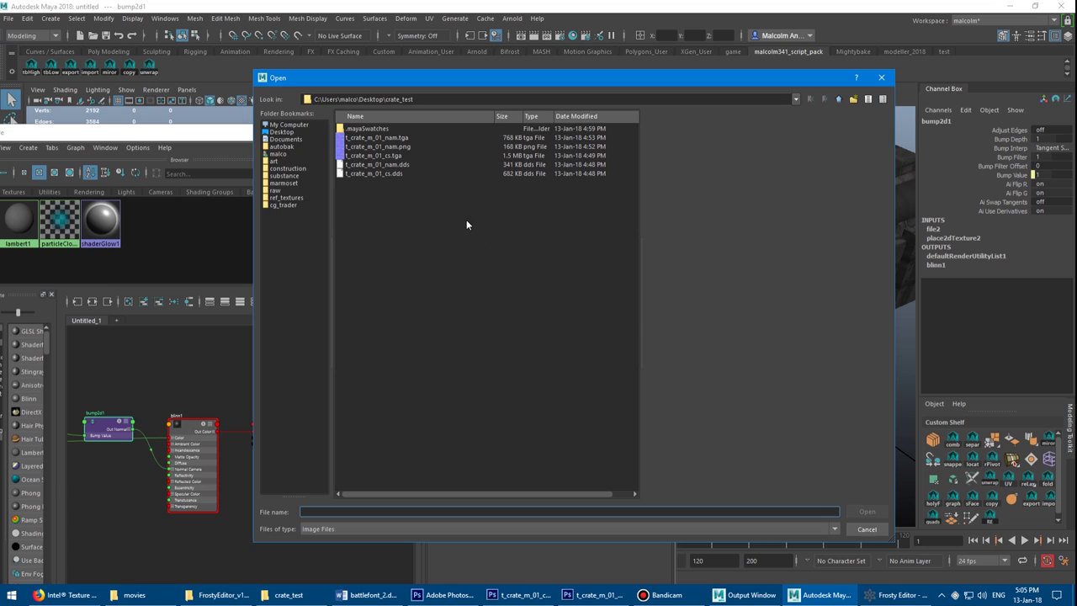
pyautogui.click(392, 138)
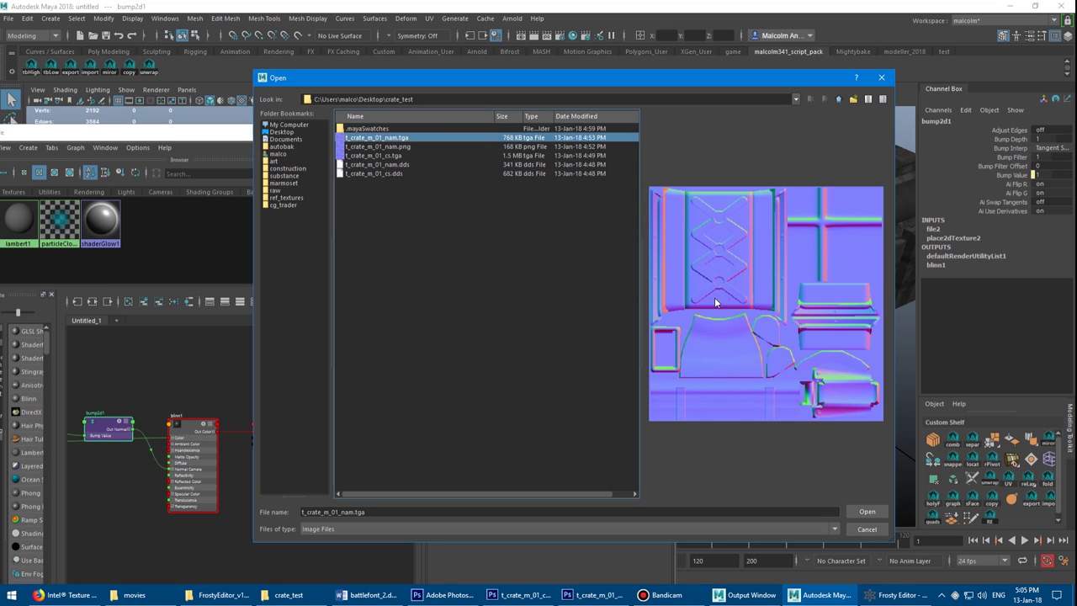
pyautogui.doubleClick(422, 136)
# - Examine the textured crate from several angles with the Hypershade moved aside, and close the Hypershade
pyautogui.moveTo(551, 141); pyautogui.dragTo(155, 158)
pyautogui.keyDown('alt'); pyautogui.moveTo(740, 257); pyautogui.dragTo(733, 320); pyautogui.keyUp('alt')
pyautogui.scroll(5, 676, 294)
pyautogui.scroll(-5, 519, 284)
pyautogui.keyDown('alt'); pyautogui.moveTo(518, 285); pyautogui.dragTo(506, 238); pyautogui.keyUp('alt')
pyautogui.scroll(-3, 589, 240)
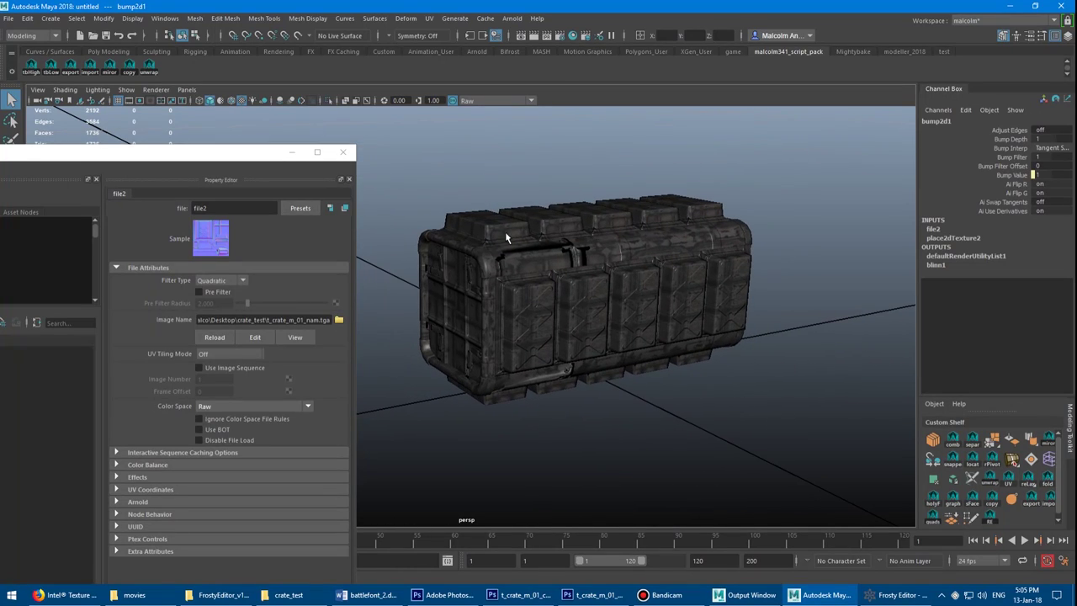
pyautogui.moveTo(200, 162); pyautogui.dragTo(548, 137)
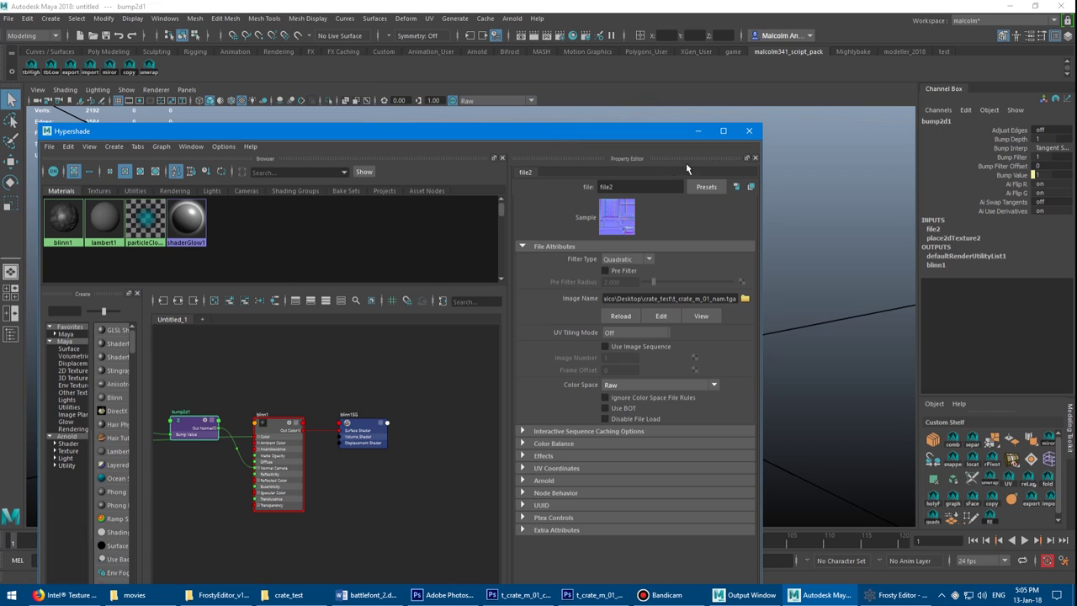
pyautogui.click(749, 132)
pyautogui.scroll(-3, 455, 202)
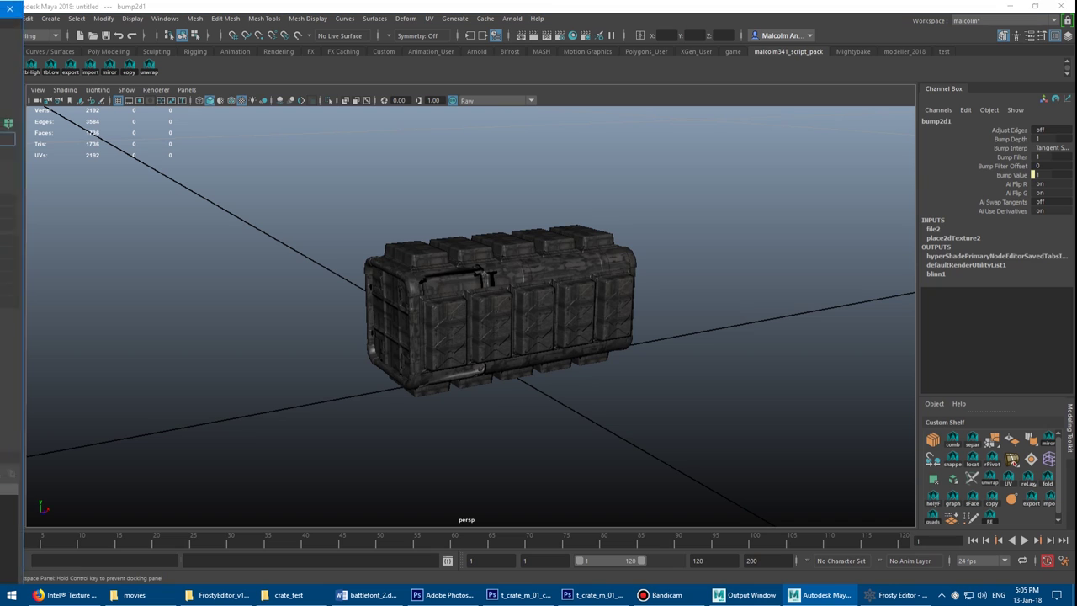
# - Select the crate to show its UVs in the UV Editor, and arrange that editor as a smaller window over the viewport
pyautogui.moveTo(50, 82); pyautogui.dragTo(504, 15)
pyautogui.scroll(-1, 505, 212)
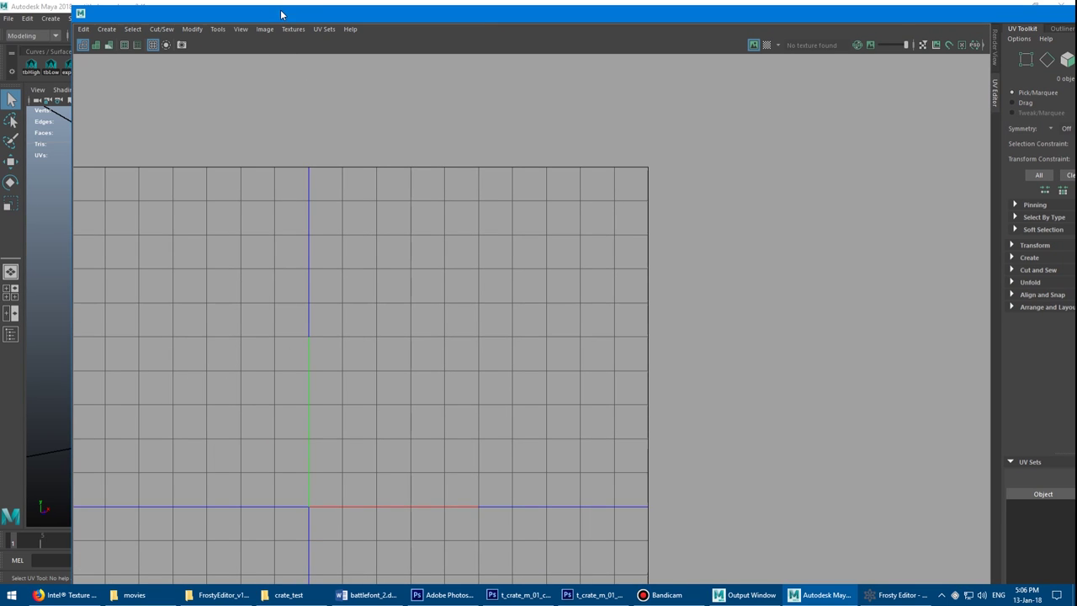
pyautogui.moveTo(281, 14); pyautogui.dragTo(477, 35)
pyautogui.scroll(2, 172, 276)
pyautogui.click(171, 276)
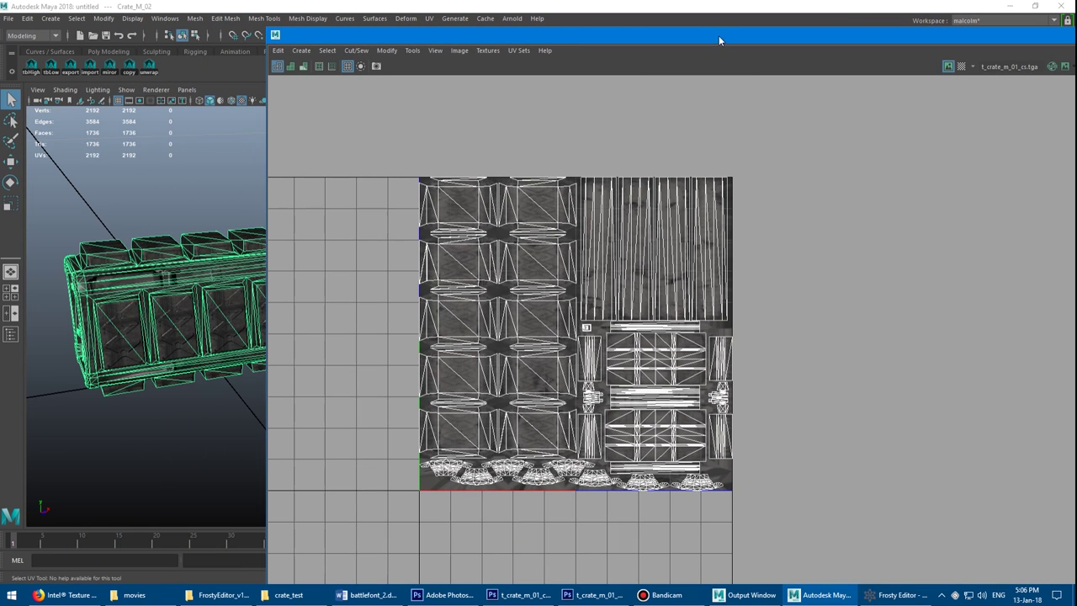
pyautogui.doubleClick(719, 36)
pyautogui.moveTo(238, 44); pyautogui.dragTo(250, 84)
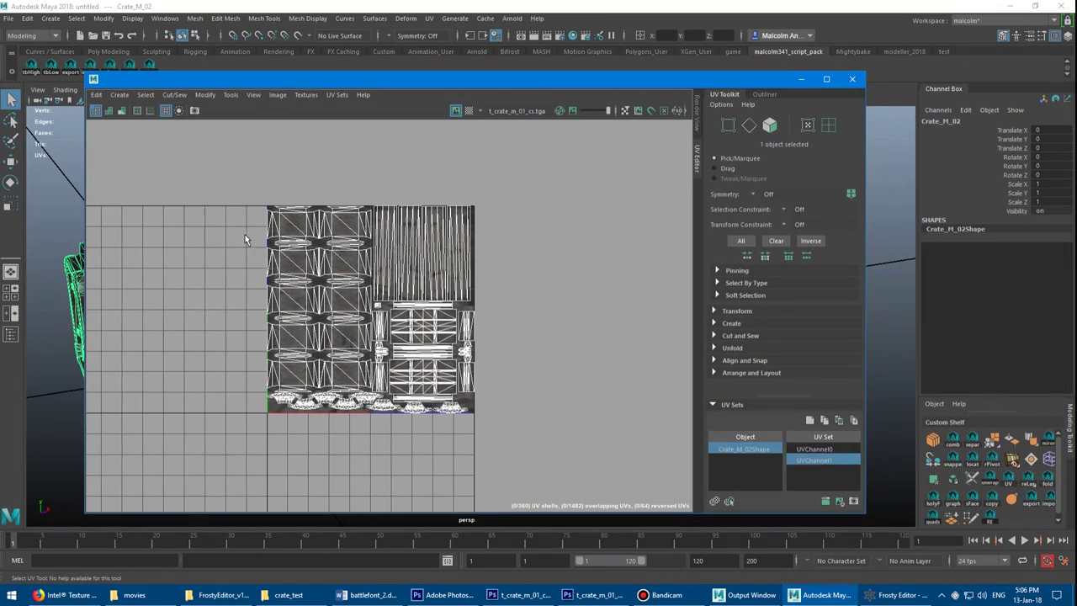
pyautogui.scroll(6, 349, 235)
pyautogui.scroll(-1, 349, 231)
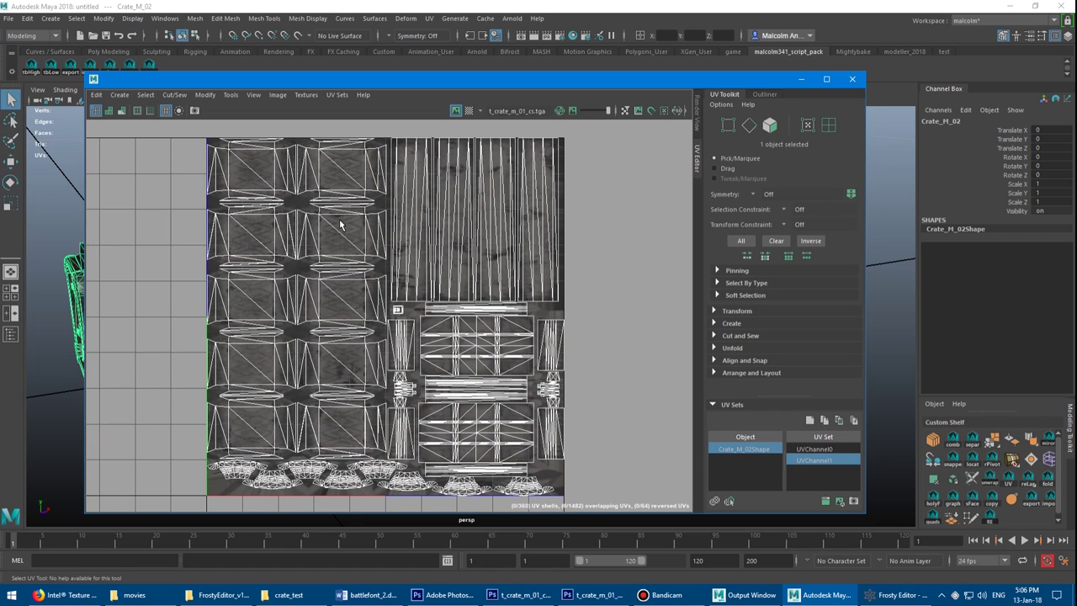
# - Compare the crate's UVChannel0 and UVChannel1 layouts in the UV Editor and leave UVChannel0 as the current UV set
pyautogui.click(782, 404)
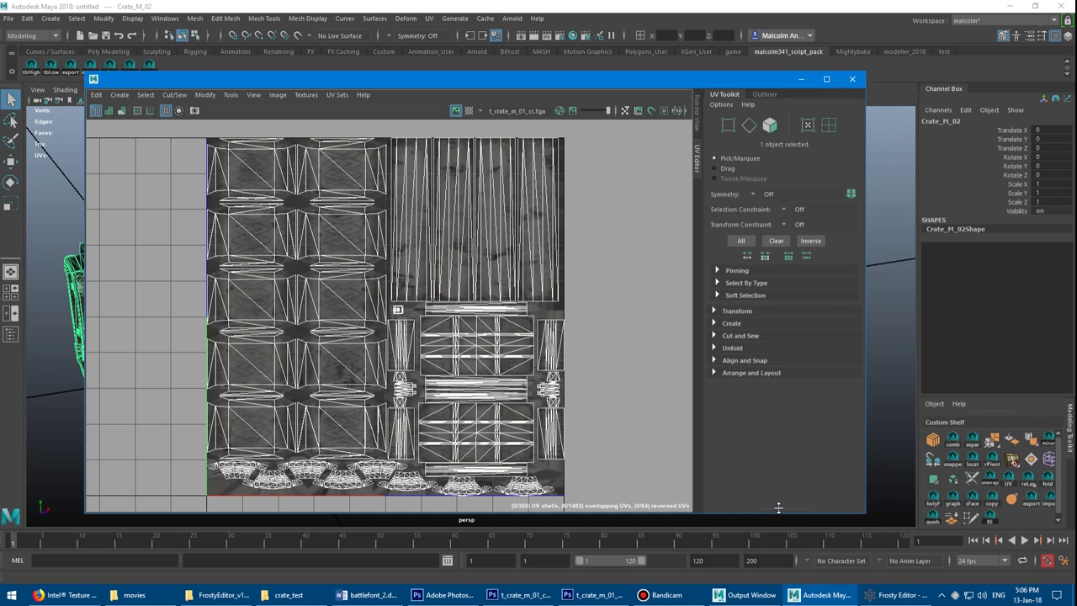
pyautogui.moveTo(779, 507); pyautogui.dragTo(775, 405)
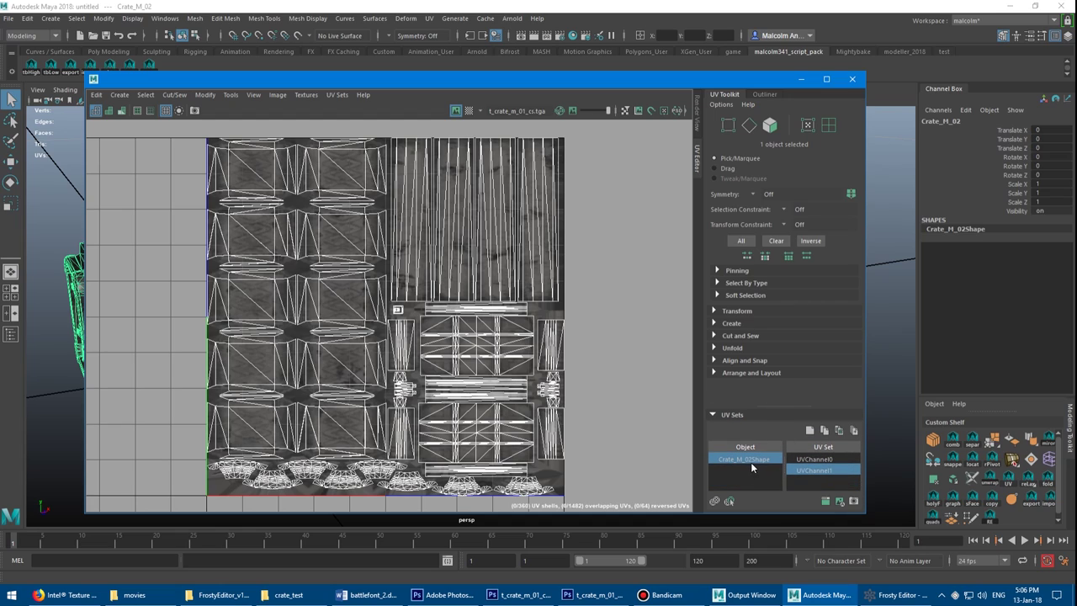
pyautogui.click(805, 460)
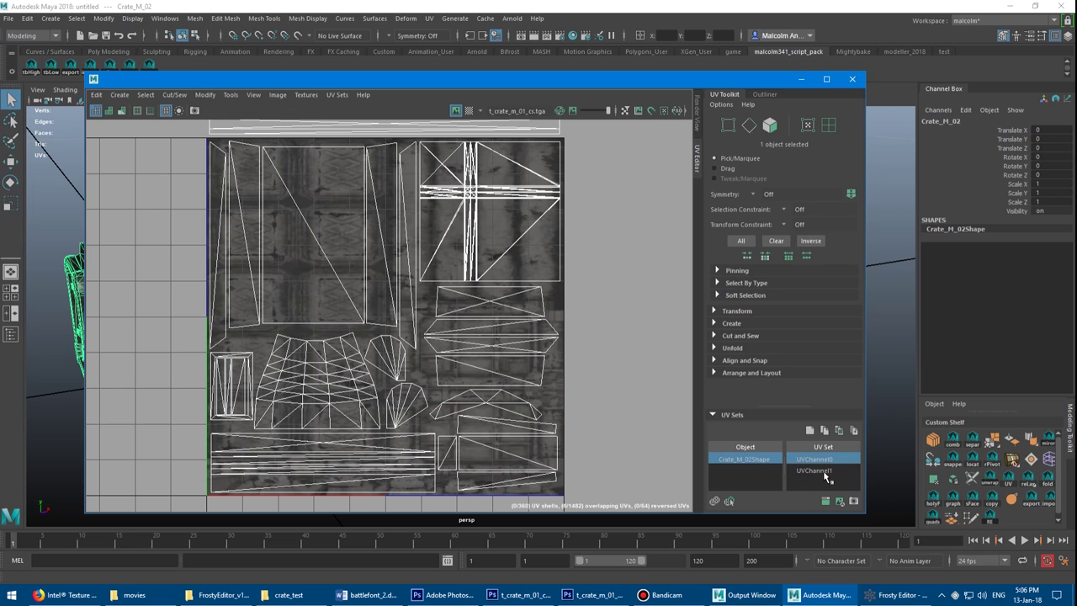
pyautogui.click(823, 471)
pyautogui.hotkey('ctrl', 'z')
pyautogui.click(823, 473)
pyautogui.click(820, 460)
pyautogui.scroll(-3, 450, 351)
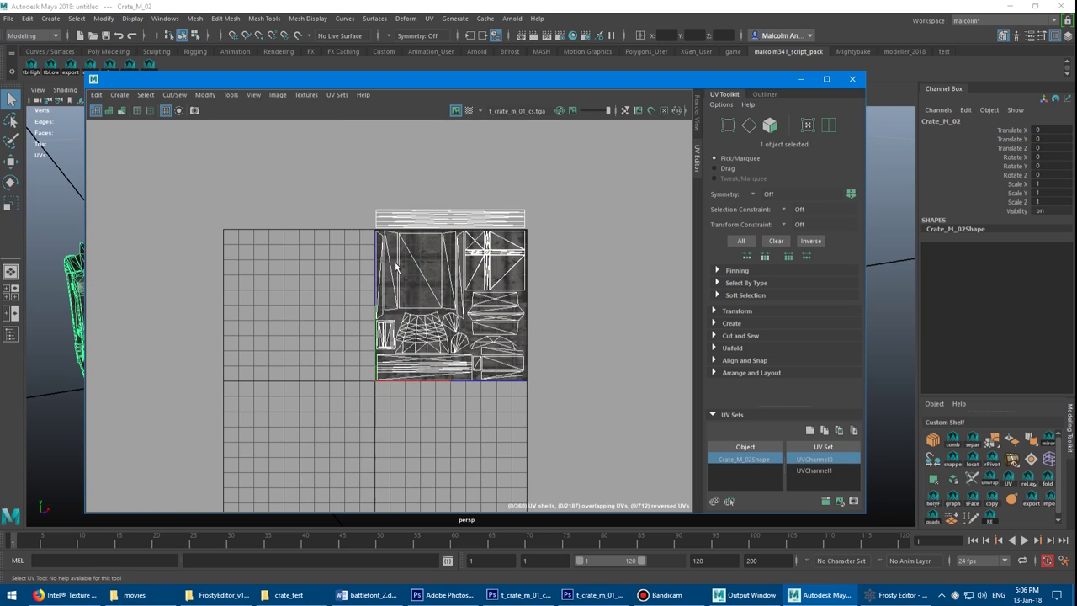
# - Move the UV Editor clear of the crate so the model and its UV layout can be seen together
pyautogui.moveTo(457, 79); pyautogui.dragTo(519, 360)
pyautogui.keyDown('alt'); pyautogui.moveTo(421, 231); pyautogui.dragTo(581, 231); pyautogui.keyUp('alt')
pyautogui.keyDown('alt'); pyautogui.moveTo(581, 231); pyautogui.dragTo(566, 259, button='right'); pyautogui.keyUp('alt')
pyautogui.keyDown('alt'); pyautogui.moveTo(565, 259); pyautogui.dragTo(548, 241); pyautogui.keyUp('alt')
pyautogui.keyDown('alt'); pyautogui.moveTo(548, 241); pyautogui.dragTo(535, 248, button='right'); pyautogui.keyUp('alt')
pyautogui.moveTo(578, 363); pyautogui.dragTo(549, 376)
pyautogui.moveTo(471, 244)
pyautogui.keyDown('alt'); pyautogui.mouseDown()
pyautogui.moveTo(489, 240)
pyautogui.moveTo(477, 233)
pyautogui.mouseUp(); pyautogui.keyUp('alt')
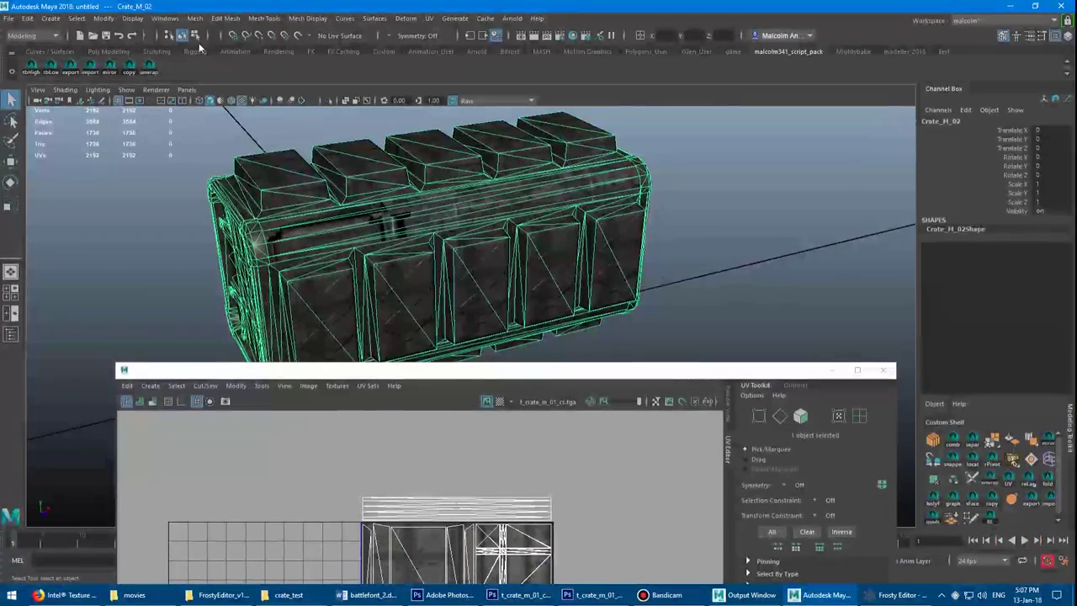
# - Open the Relationship Editor for texture-centric UV linking and place it where the crate stays visible
pyautogui.click(165, 20)
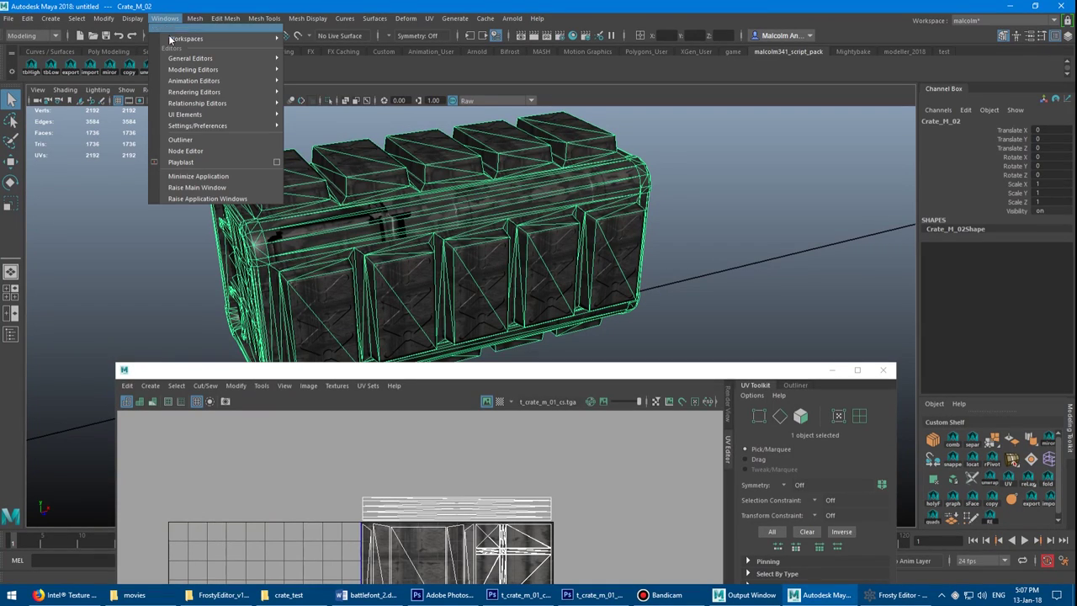
pyautogui.moveTo(203, 103)
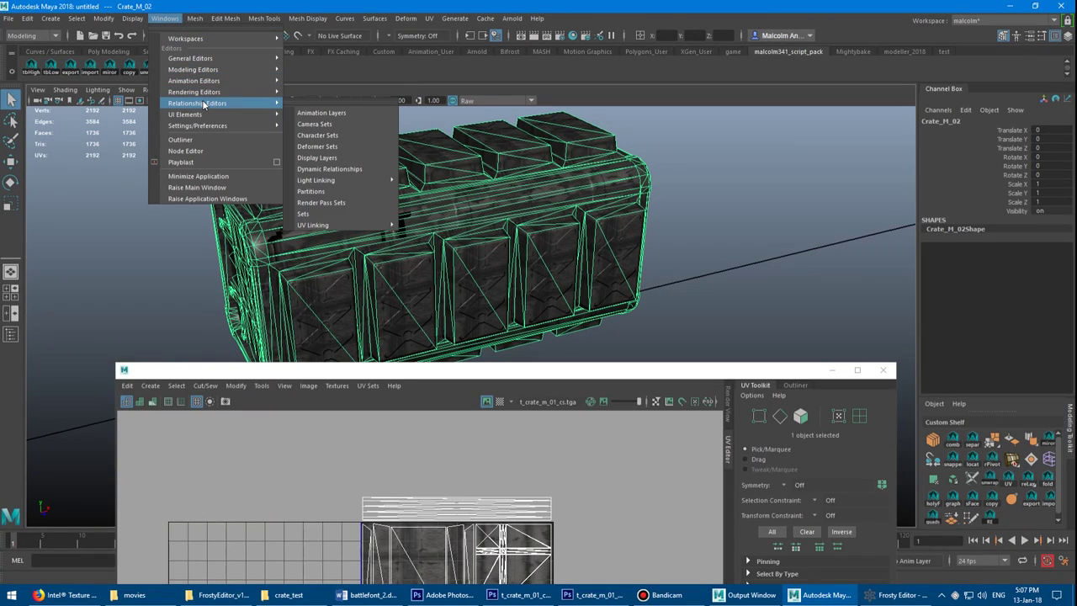
pyautogui.moveTo(344, 225)
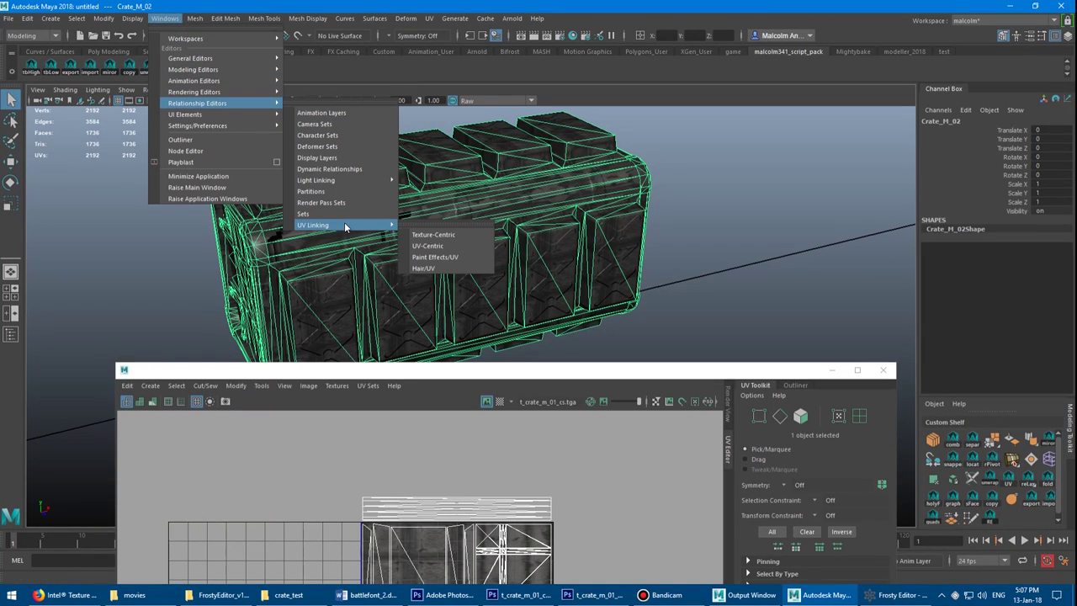
pyautogui.click(434, 239)
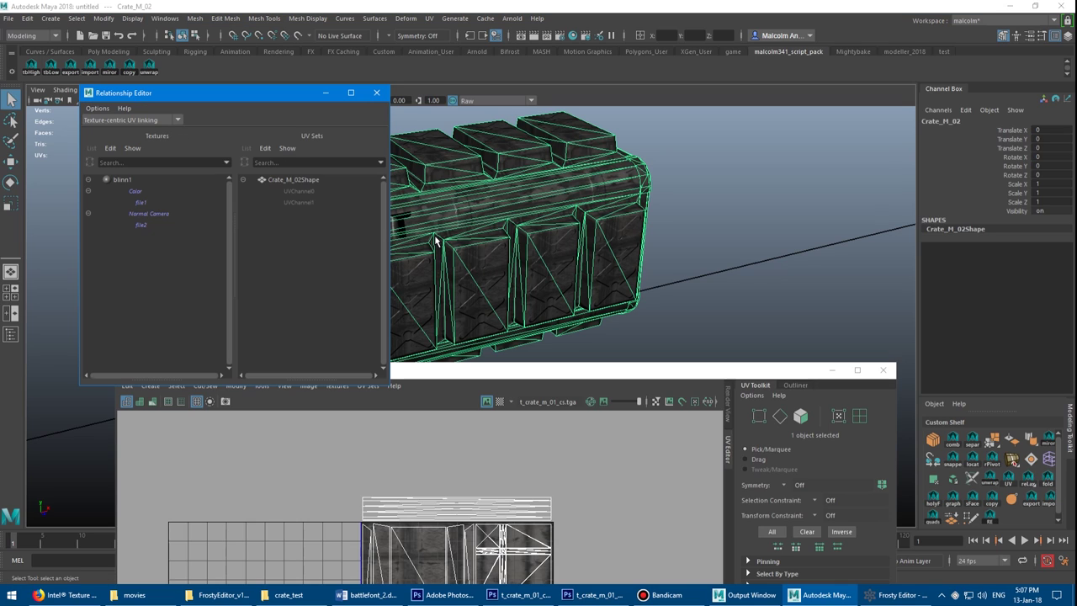
pyautogui.moveTo(254, 98); pyautogui.dragTo(563, 70)
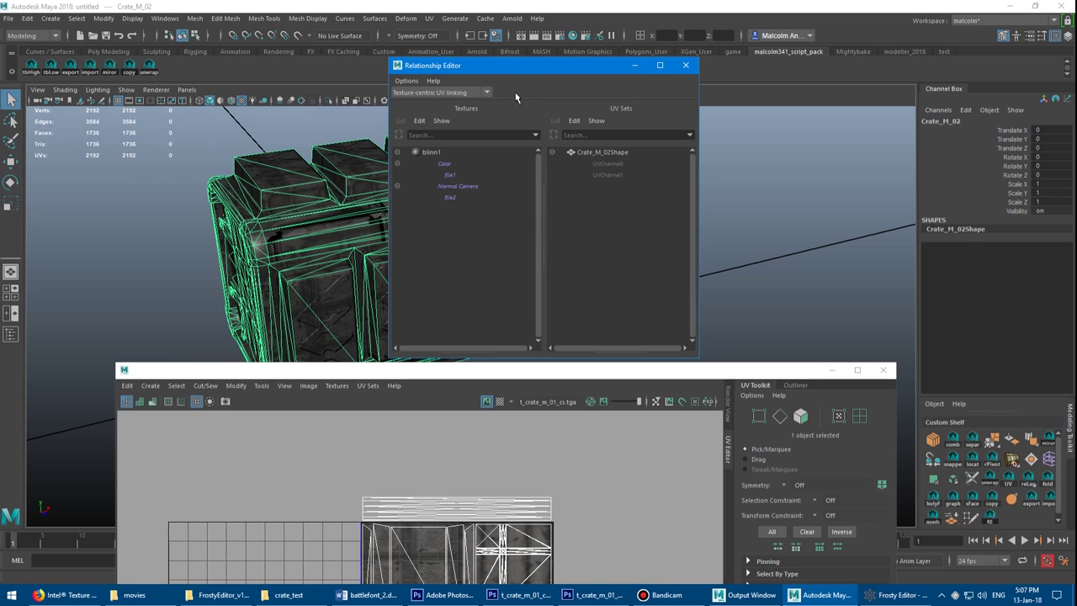
pyautogui.moveTo(515, 68); pyautogui.dragTo(707, 76)
# - Link the color texture file1 to UVChannel1, close the Relationship Editor and inspect the deselected crate
pyautogui.click(646, 184)
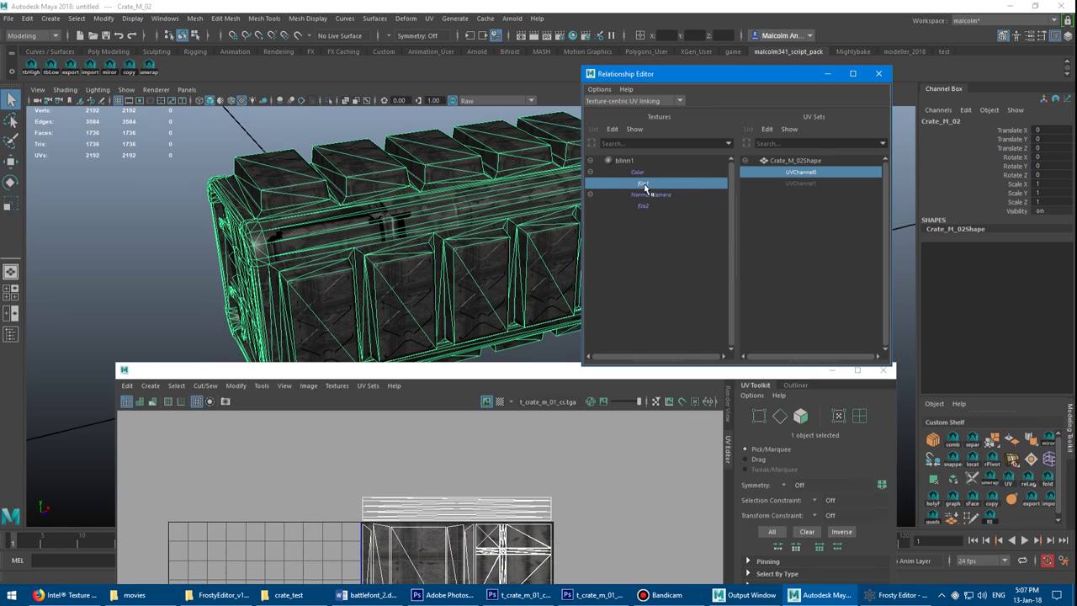
pyautogui.click(799, 183)
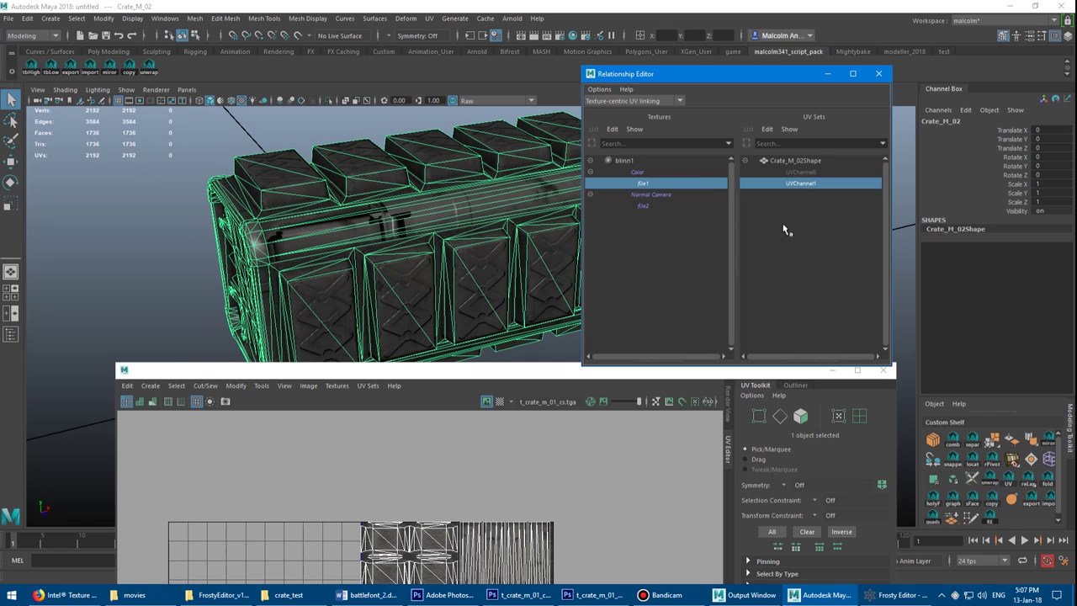
pyautogui.moveTo(742, 75); pyautogui.dragTo(485, 77)
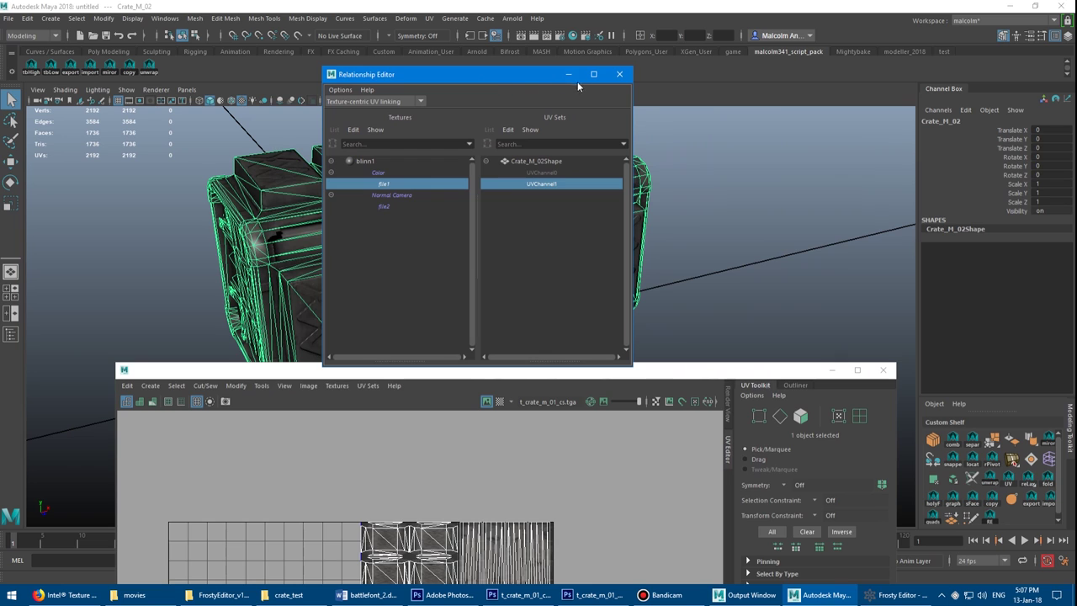
pyautogui.click(620, 75)
pyautogui.click(714, 206)
pyautogui.keyDown('alt'); pyautogui.moveTo(715, 205); pyautogui.dragTo(505, 222); pyautogui.keyUp('alt')
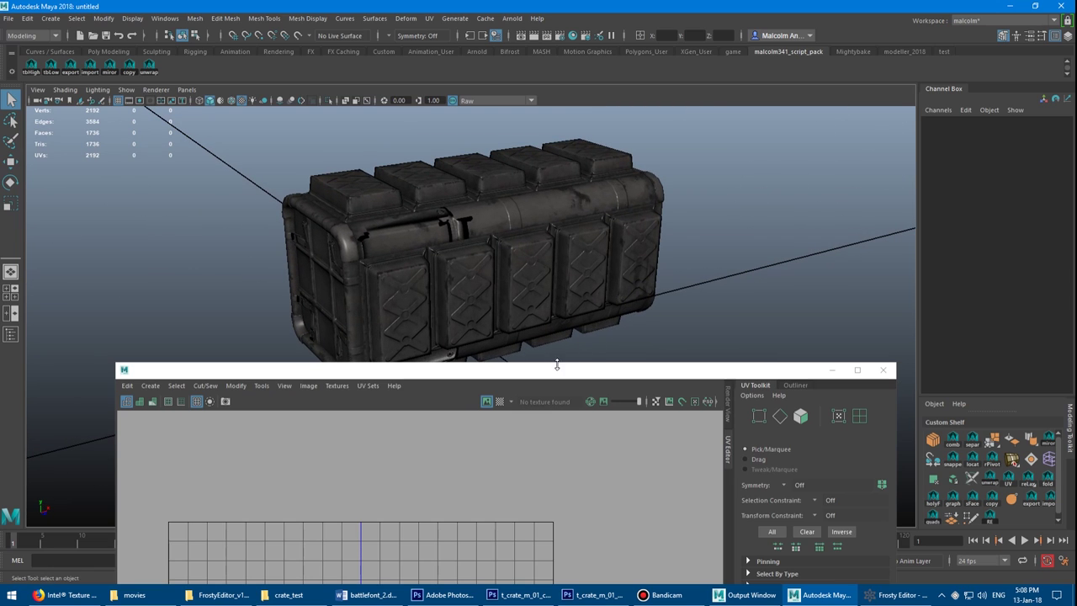
pyautogui.keyDown('alt'); pyautogui.moveTo(518, 183); pyautogui.dragTo(346, 225); pyautogui.keyUp('alt')
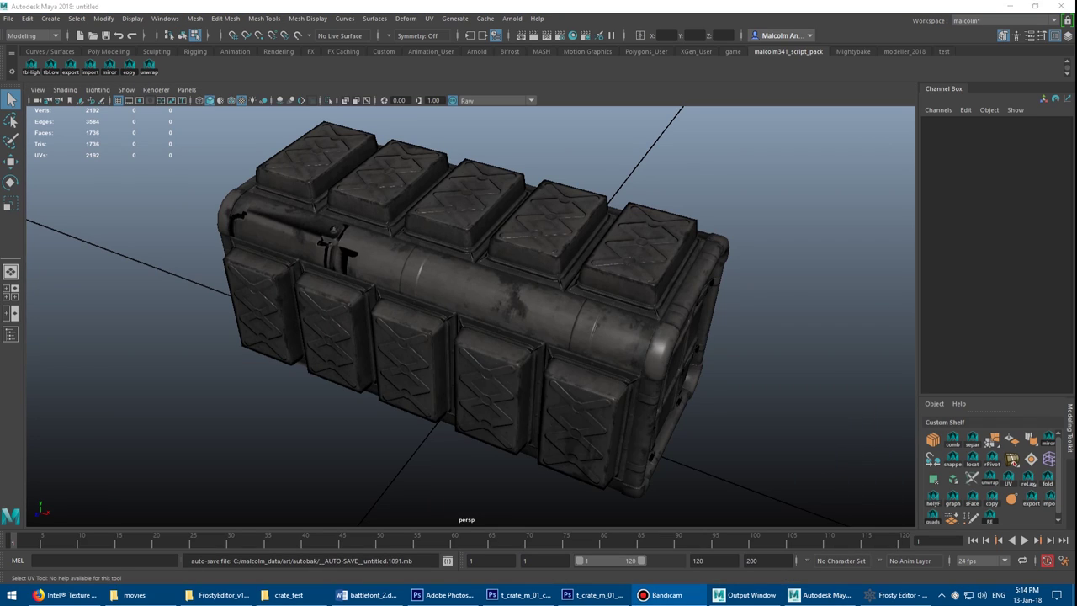